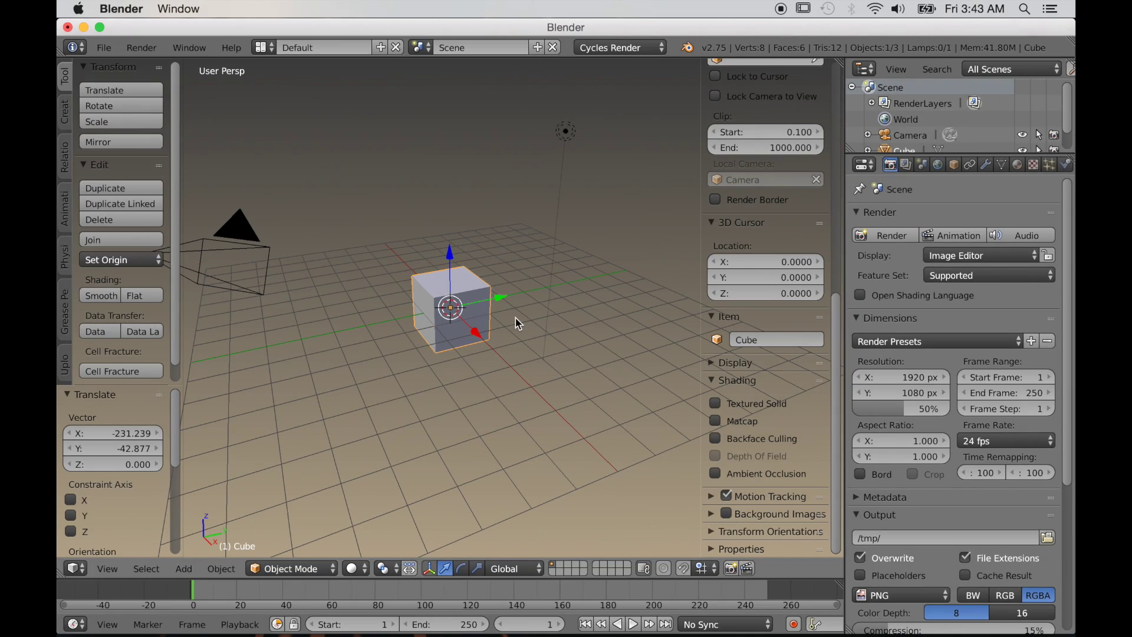
Delete the default cube and add a mesh plane at the scene's origin
key(x)
click(507, 321)
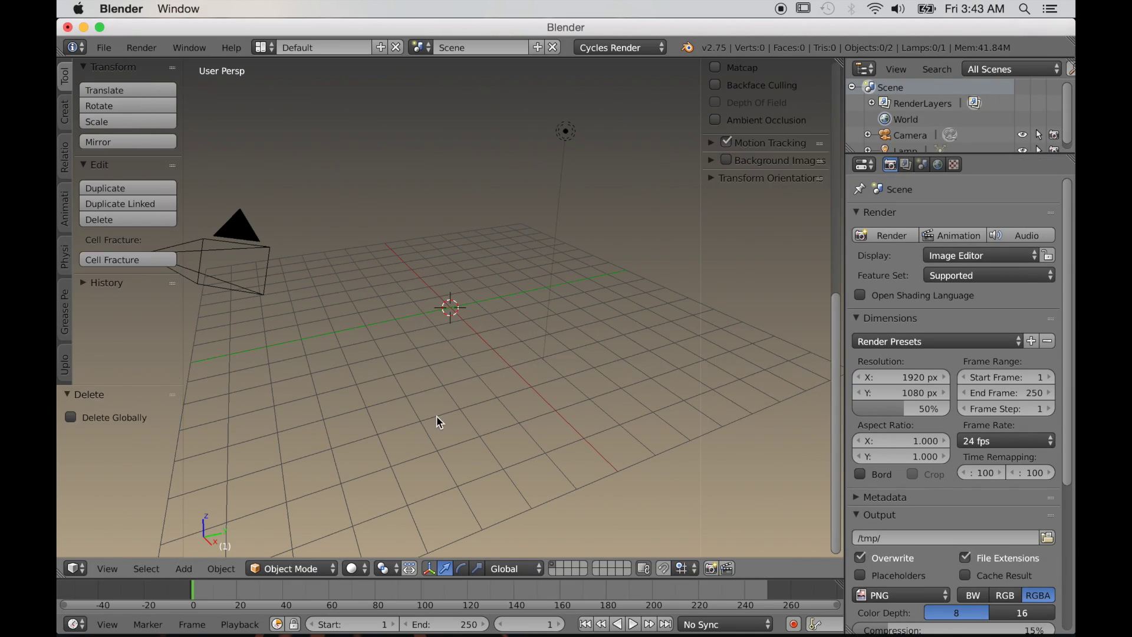
middle_drag(440, 417, 497, 431)
key(shift+a)
mouse_move(469, 373)
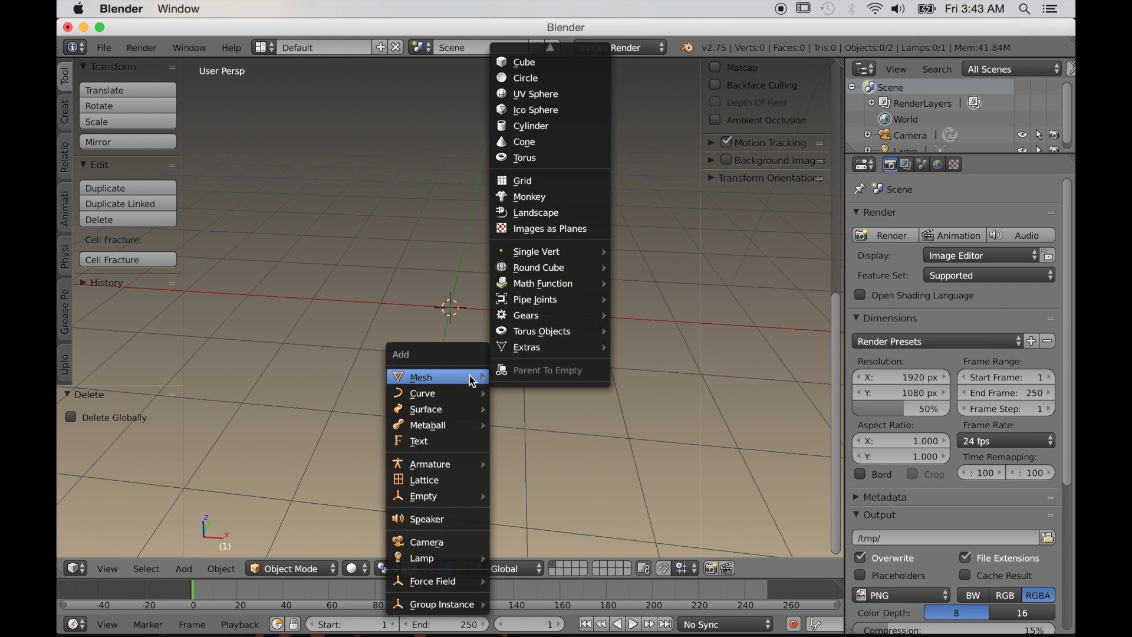
click(555, 53)
Rotate the plane's geometry 90° about the X axis in Edit Mode so it stands upright
middle_drag(478, 288, 493, 309)
key(Tab)
key(r)
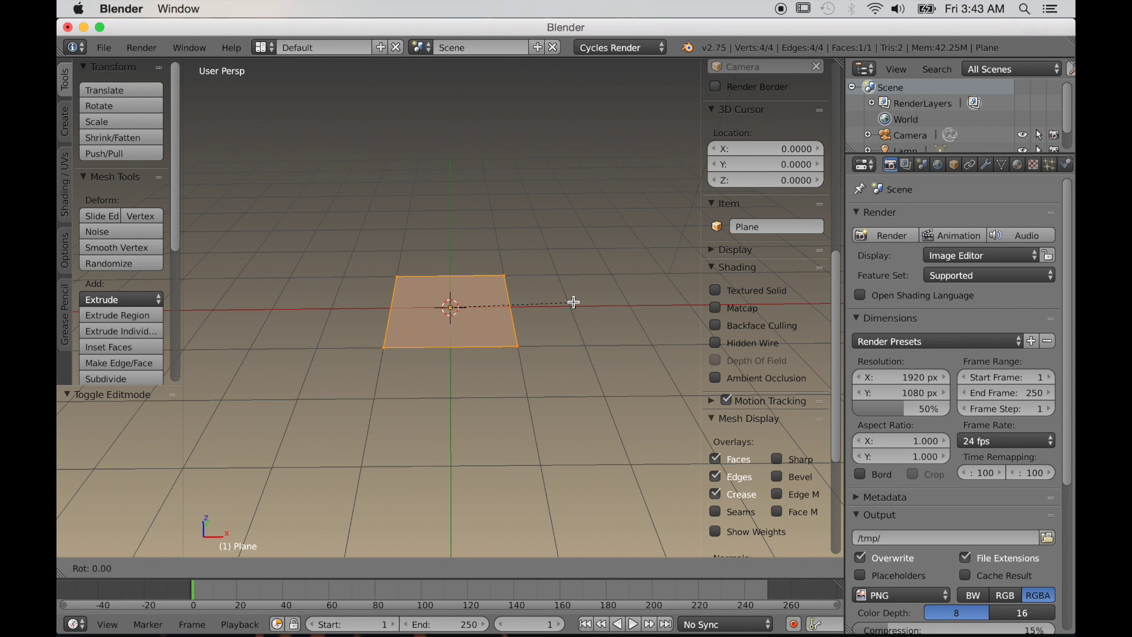
text(90)
key(Return)
middle_drag(584, 374, 575, 331)
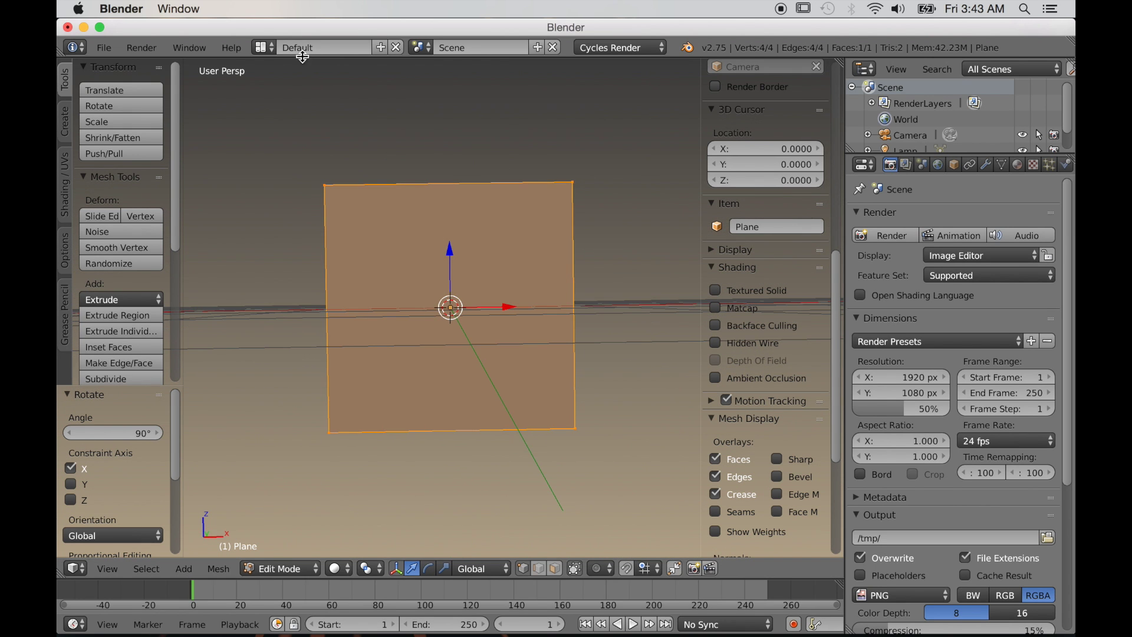
Switch to the Compositing screen layout and UV unwrap the plane's face
click(264, 47)
click(269, 99)
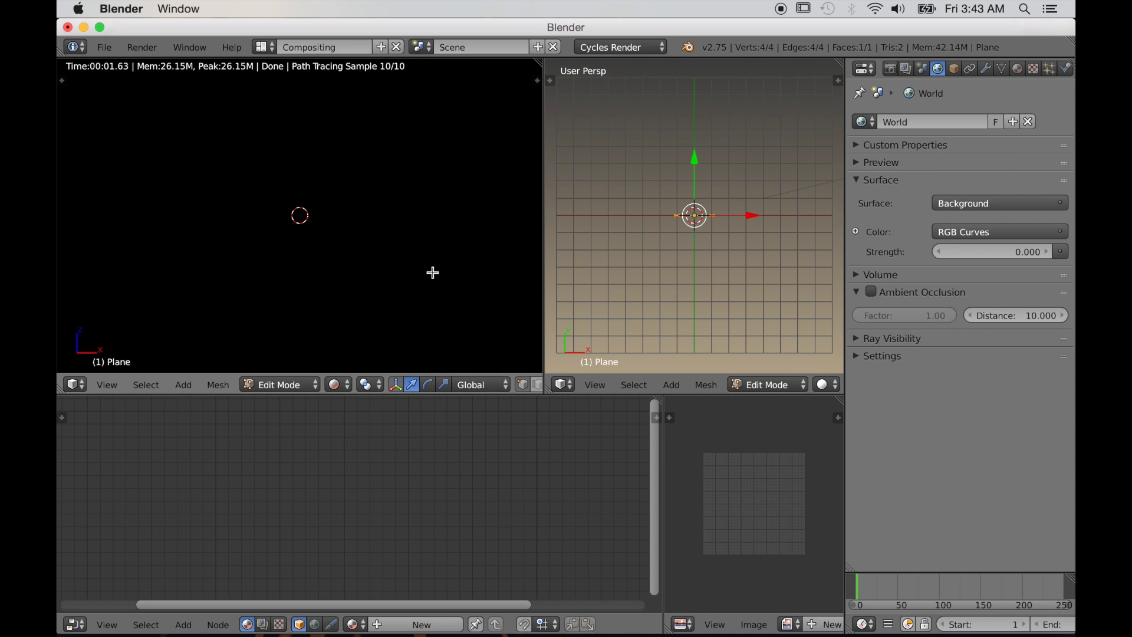
middle_drag(684, 277, 719, 267)
key(u)
click(719, 267)
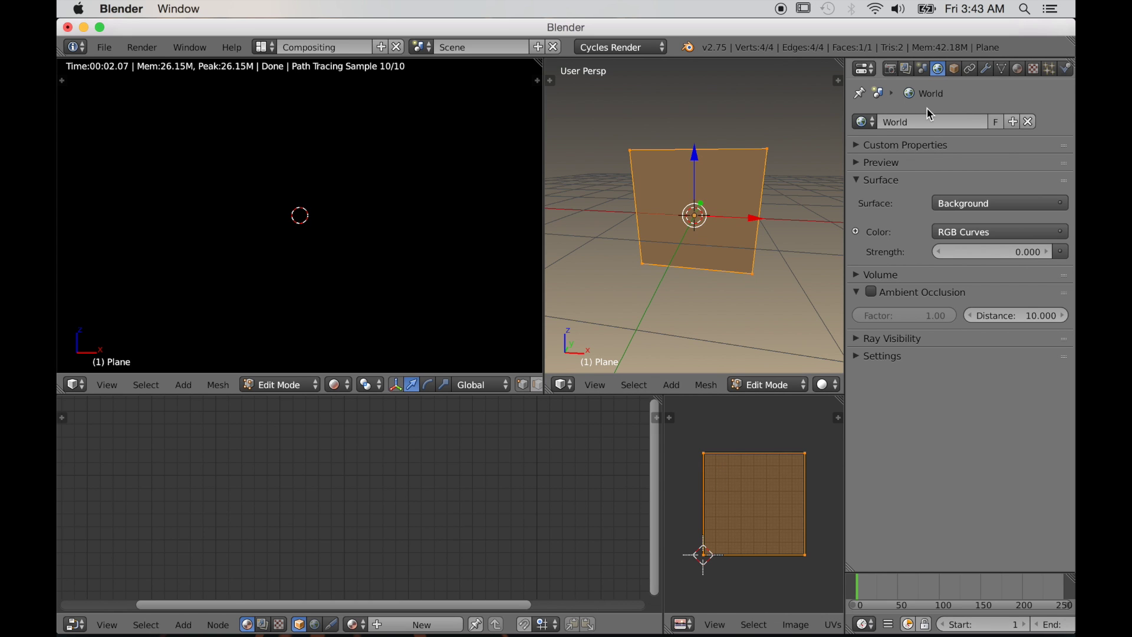
Return to Object Mode and create a new material for the plane
click(1017, 69)
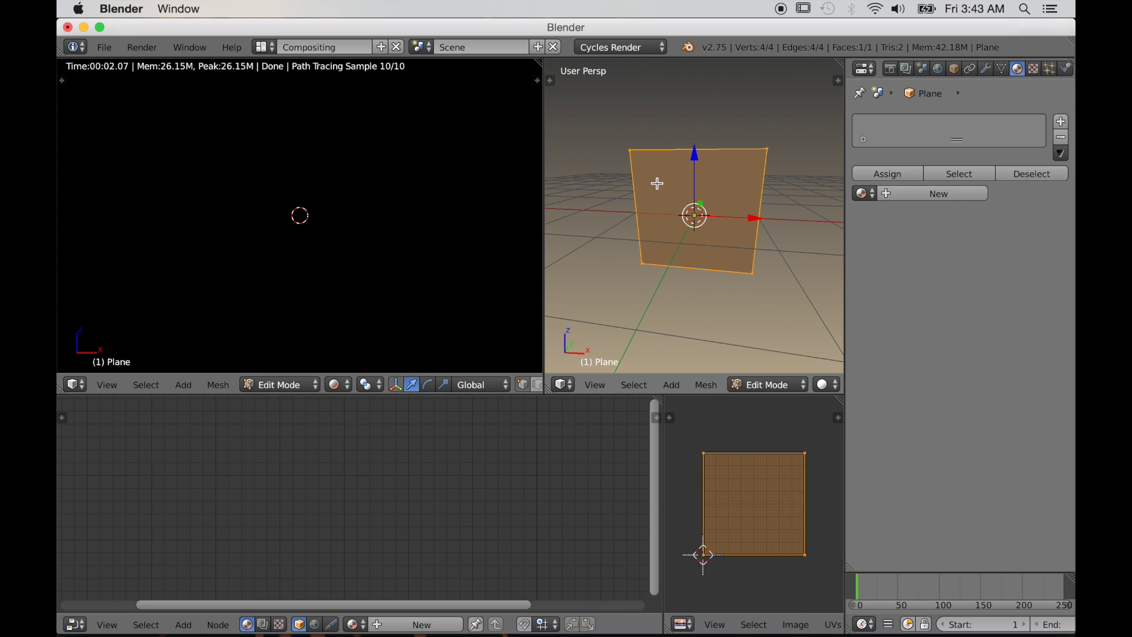
key(Tab)
click(919, 193)
key(Home)
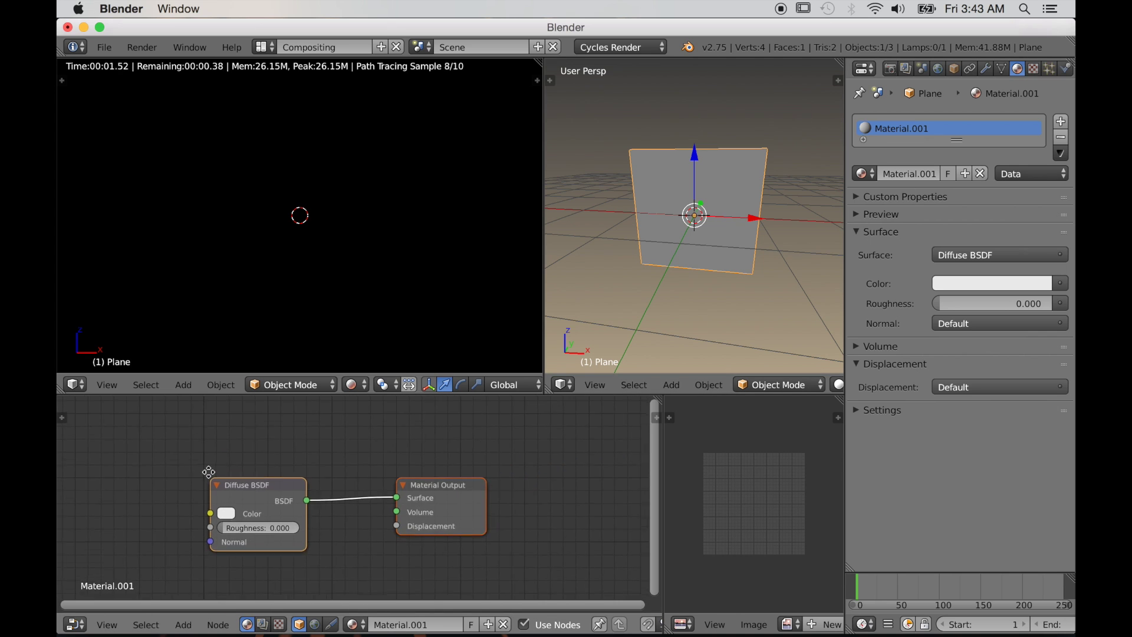
Set the material's surface shader to Ambient Occlusion and move its node well below and away from the Material Output
click(1013, 254)
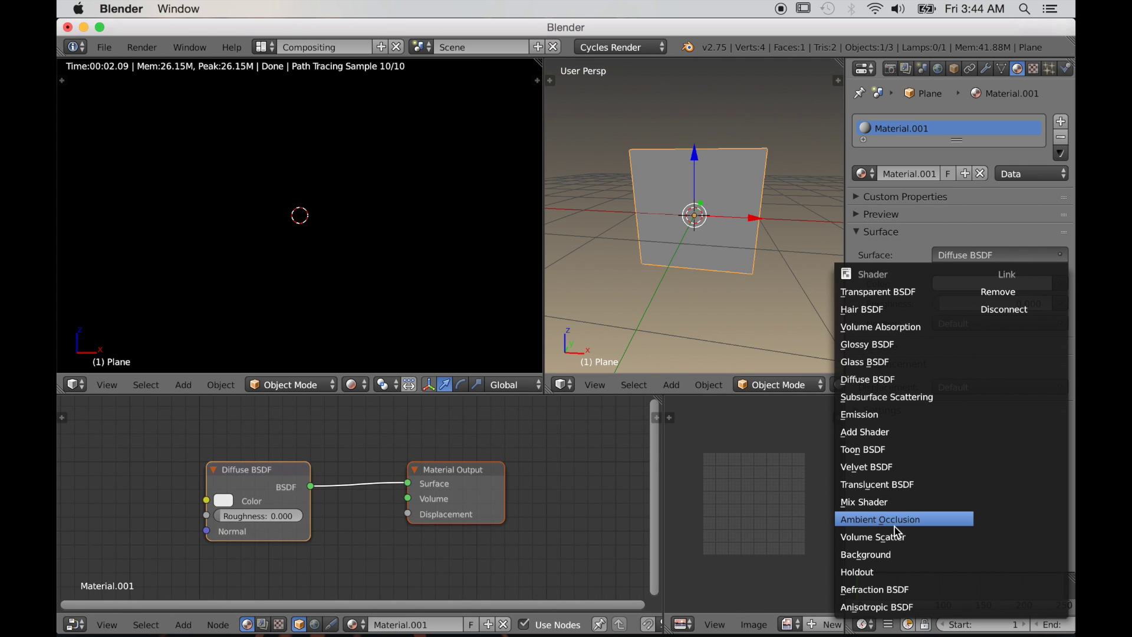
click(894, 525)
scroll(321, 298, up, 1)
scroll(381, 499, down, 4)
middle_drag(416, 505, 461, 489)
drag(339, 467, 295, 563)
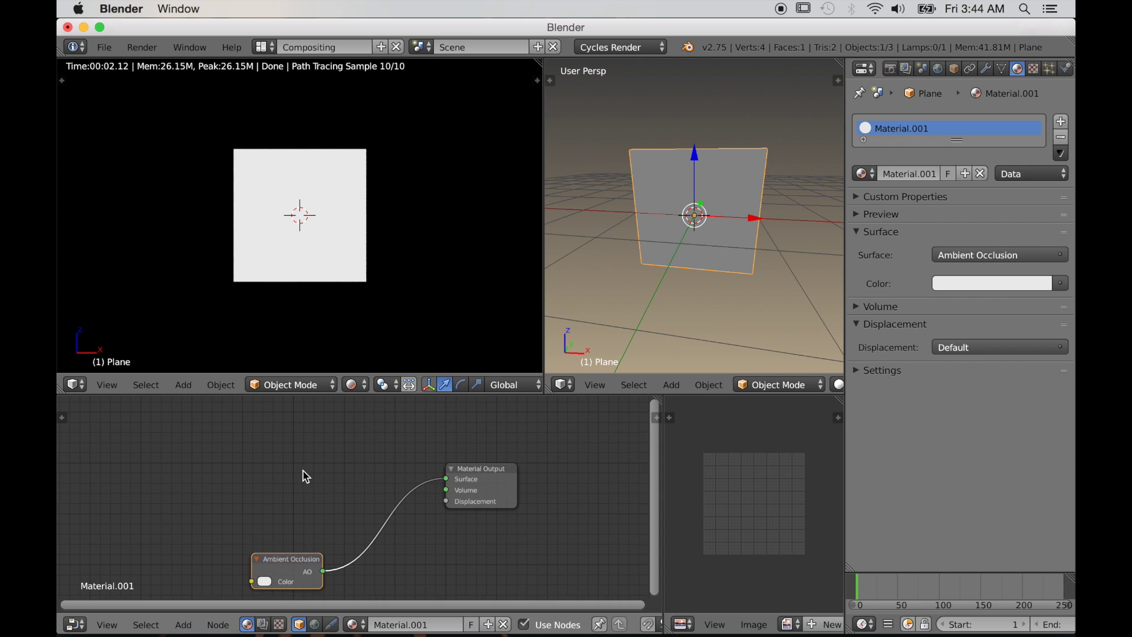
middle_drag(326, 487, 386, 489)
drag(377, 537, 296, 571)
middle_drag(328, 505, 322, 531)
Add a Transparent BSDF node above the Ambient Occlusion node
key(shift+a)
mouse_move(244, 510)
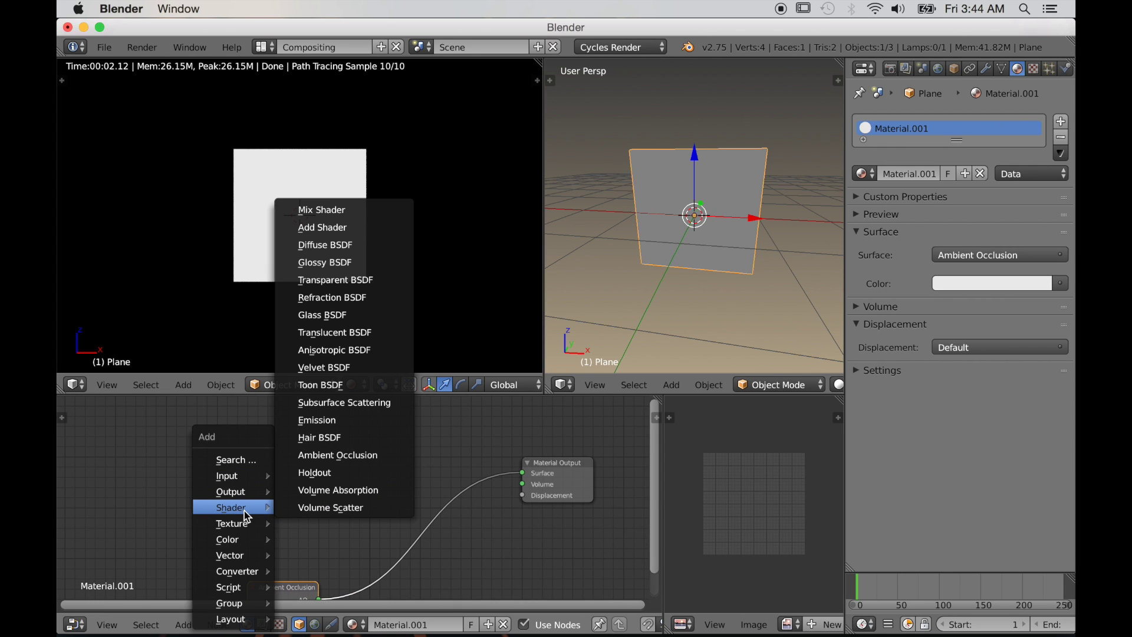
click(362, 278)
click(254, 403)
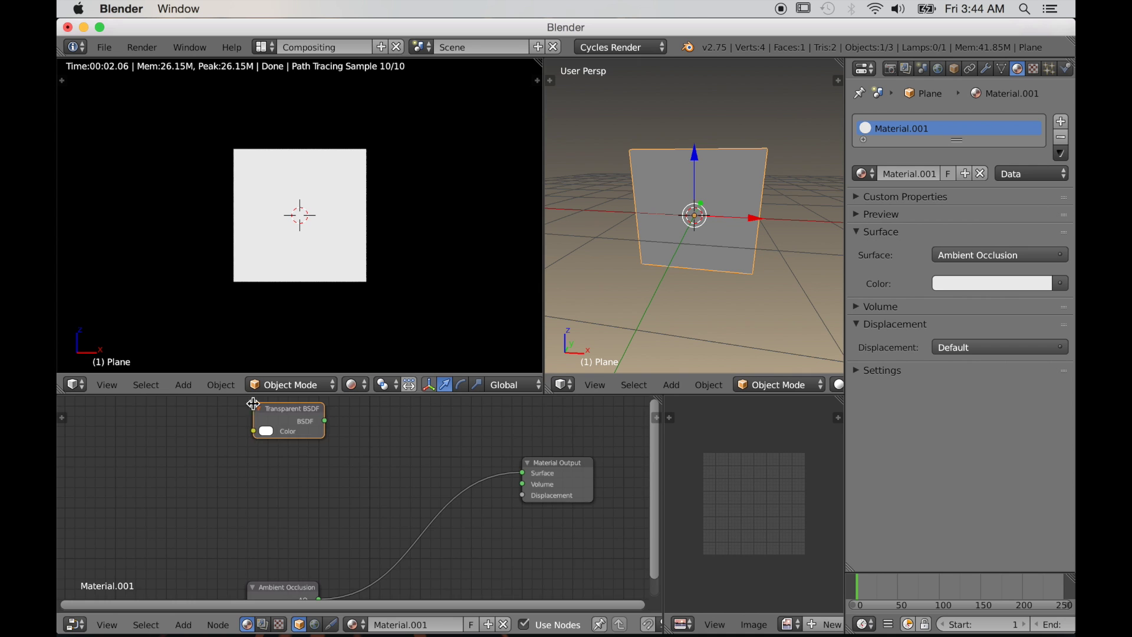
Combine Transparent BSDF and Ambient Occlusion through a Mix Shader feeding the Material Output, and space out the nodes
scroll(340, 465, down, 2)
ctrl+shift+right_drag(338, 420, 338, 547)
drag(562, 468, 616, 492)
drag(330, 555, 329, 576)
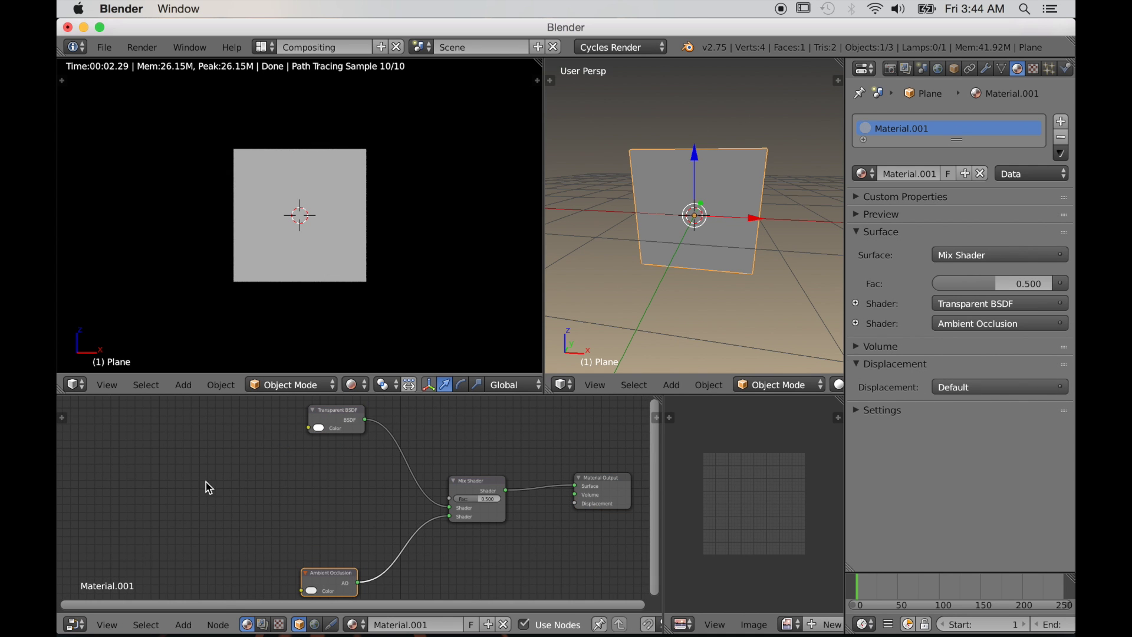
Add a Noise Texture node and connect its Color output to the Mix Shader's Fac input
key(shift+a)
mouse_move(215, 502)
click(268, 375)
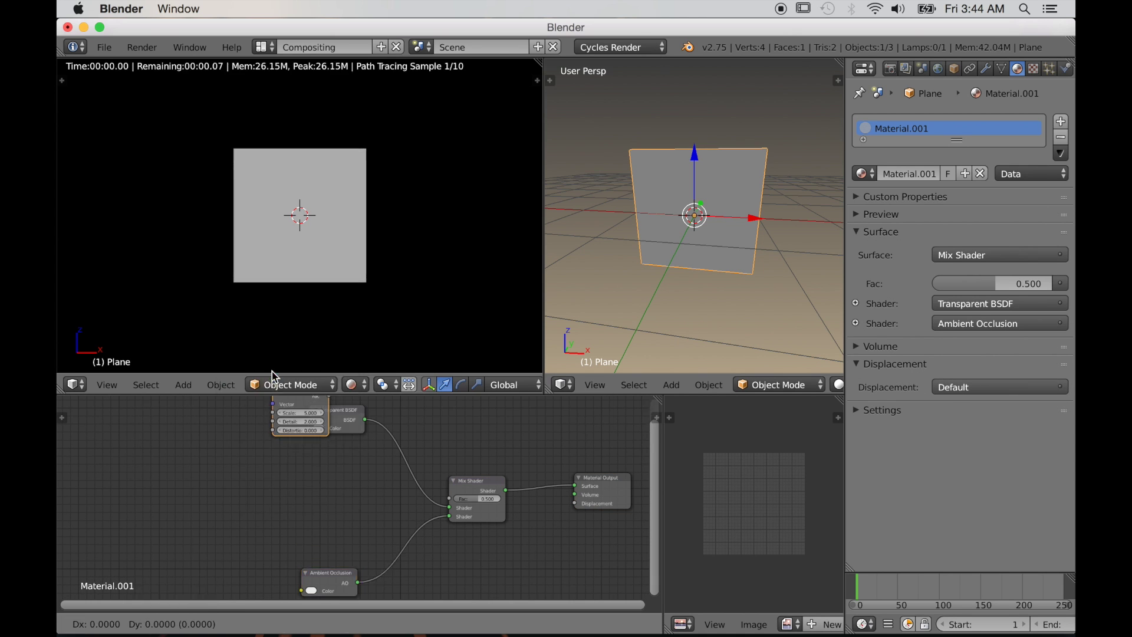
click(137, 478)
drag(133, 472, 250, 502)
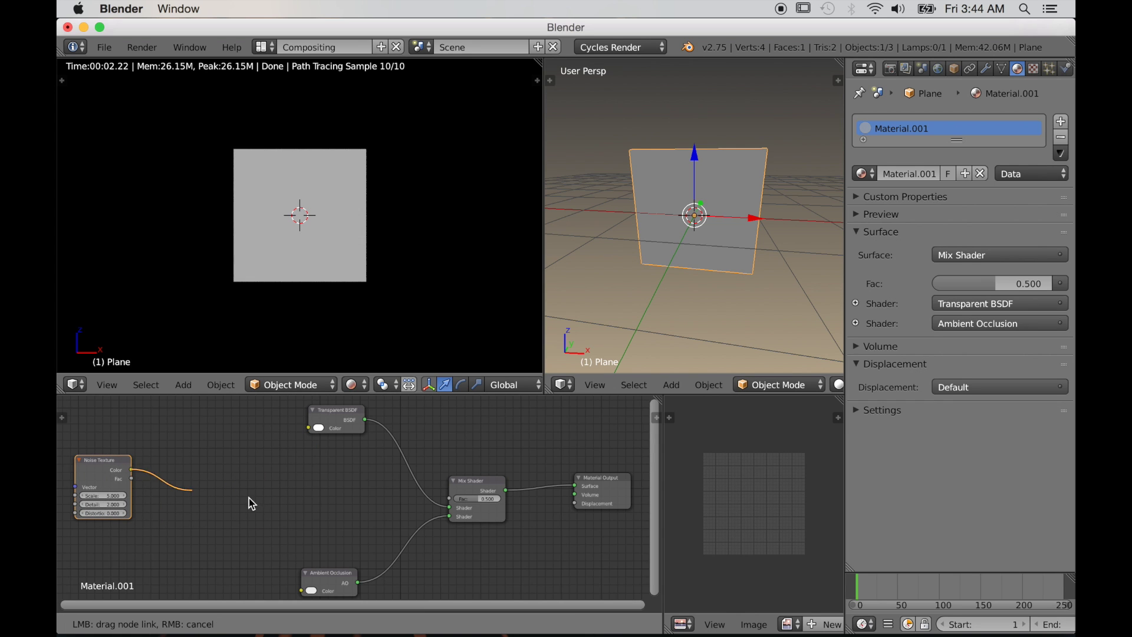
drag(455, 501, 451, 499)
Duplicate the Noise Texture below the original and combine both through a colour mix node set to Multiply with Fac 1.000
middle_drag(235, 518, 348, 509)
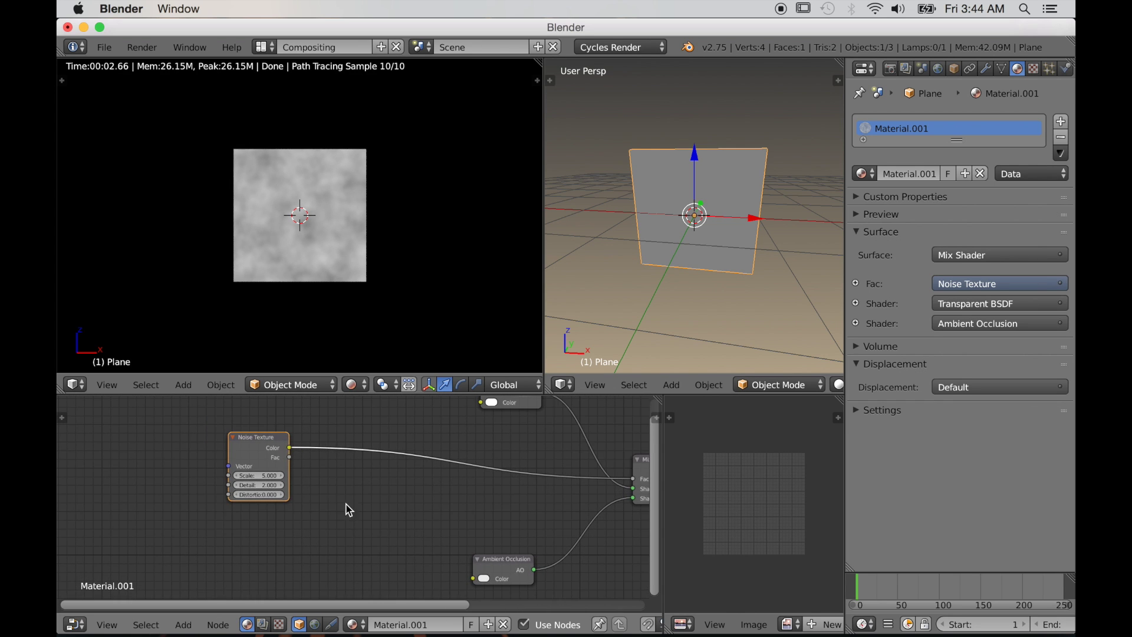
middle_drag(271, 481, 255, 463)
key(shift+d)
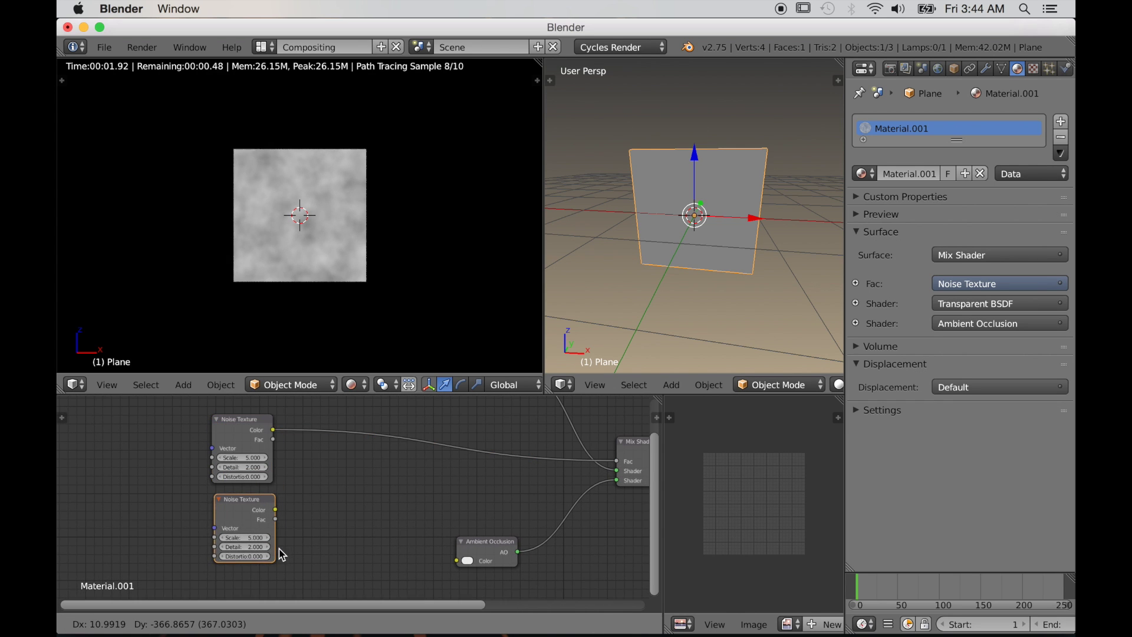
click(279, 551)
ctrl+shift+right_drag(245, 470, 237, 517)
scroll(367, 521, up, 9)
middle_drag(398, 474, 392, 422)
click(369, 478)
click(419, 521)
click(412, 463)
drag(399, 516, 451, 516)
scroll(348, 496, down, 3)
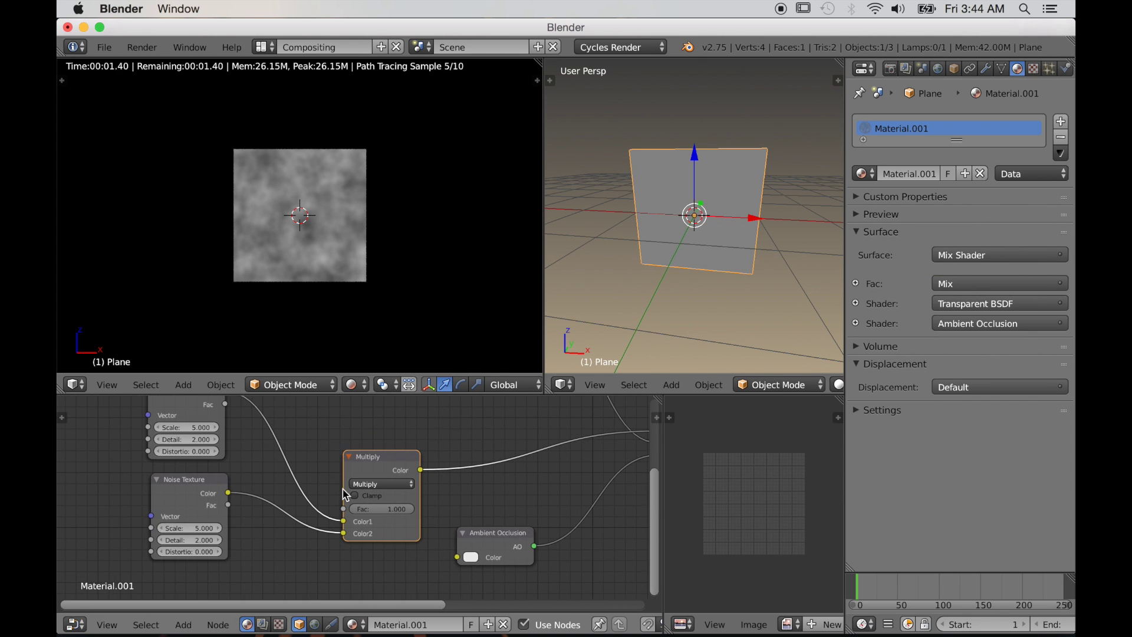
Collapse the Multiply node and place it just before the Mix Shader
click(351, 458)
scroll(352, 463, down, 2)
middle_drag(352, 463, 297, 504)
drag(314, 502, 486, 483)
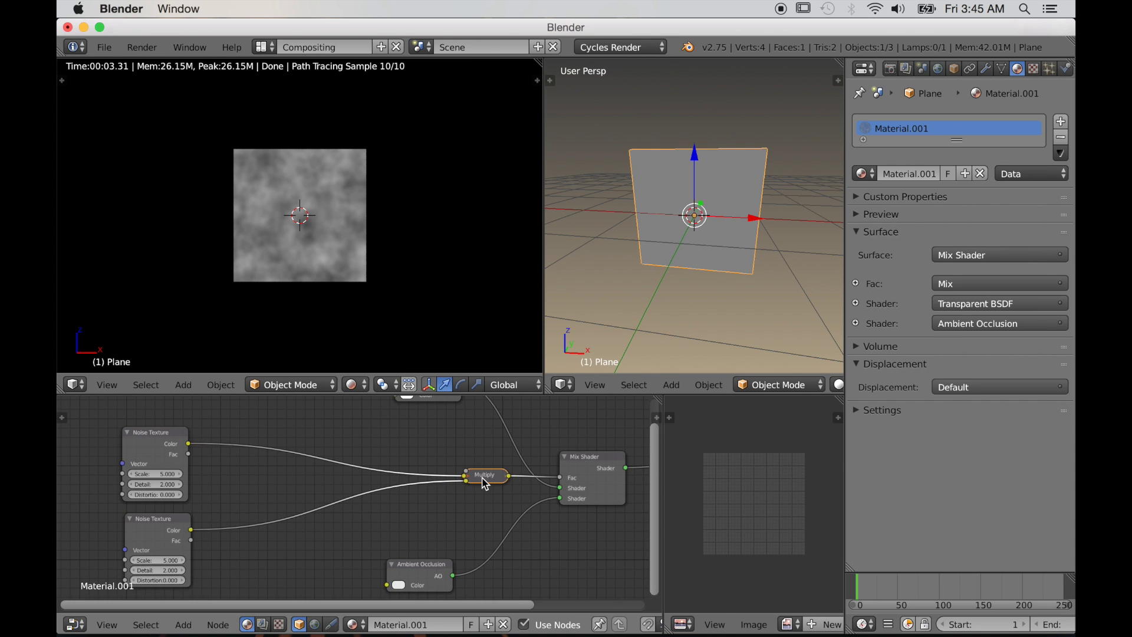
Set the upper Noise Texture's Scale to 5.500 and Detail to 16.000
middle_drag(147, 538, 298, 515)
scroll(298, 514, up, 5)
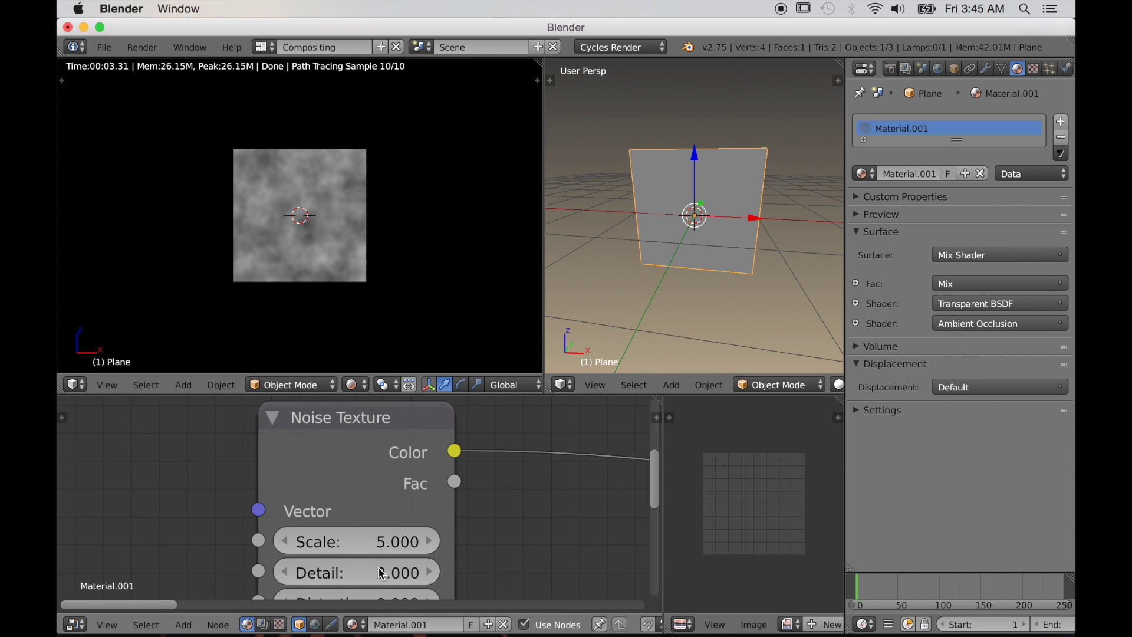
click(422, 511)
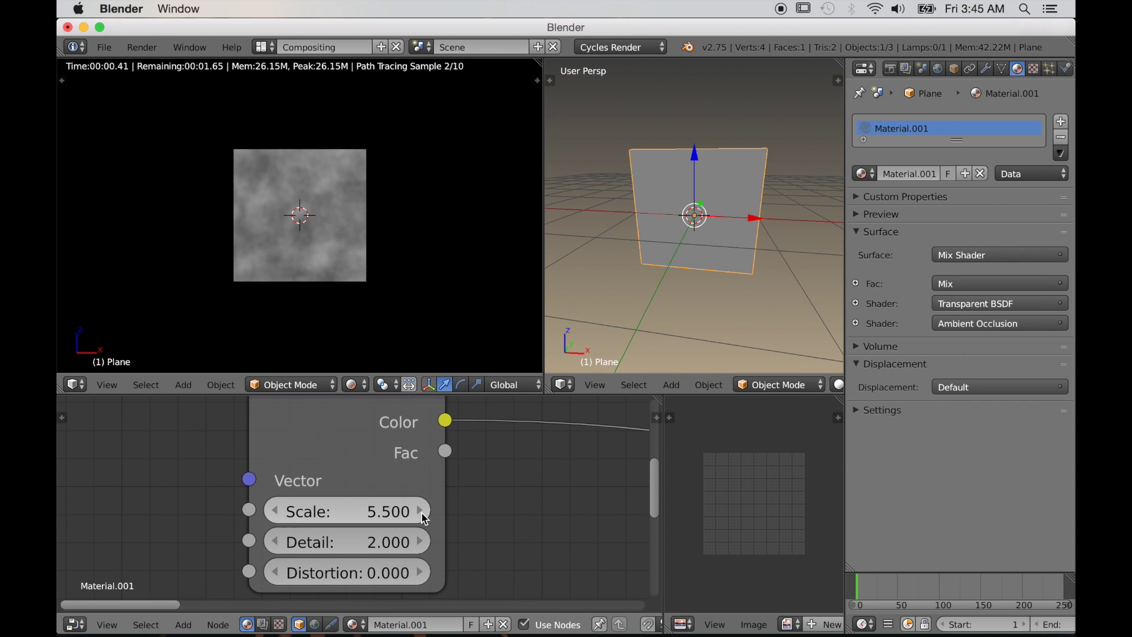
drag(340, 537, 389, 536)
scroll(331, 539, down, 1)
Set the lower Noise Texture's Scale to 2.500 and Detail to 16.000
scroll(327, 533, down, 2)
middle_drag(327, 533, 322, 314)
scroll(321, 314, up, 3)
scroll(358, 505, up, 6)
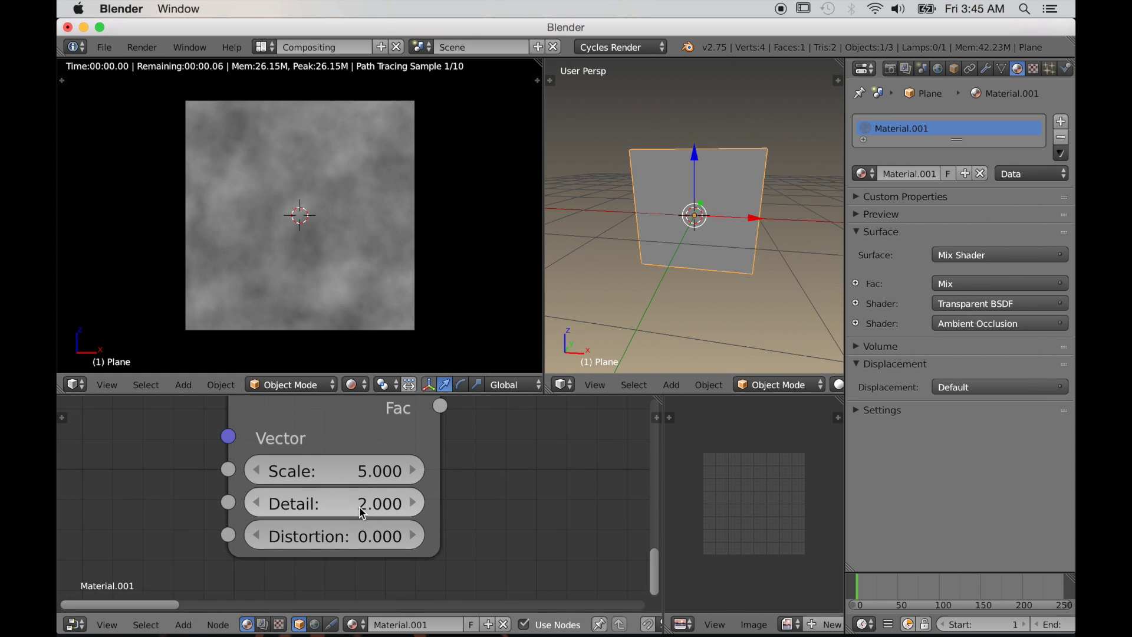
middle_drag(337, 486, 327, 533)
click(370, 513)
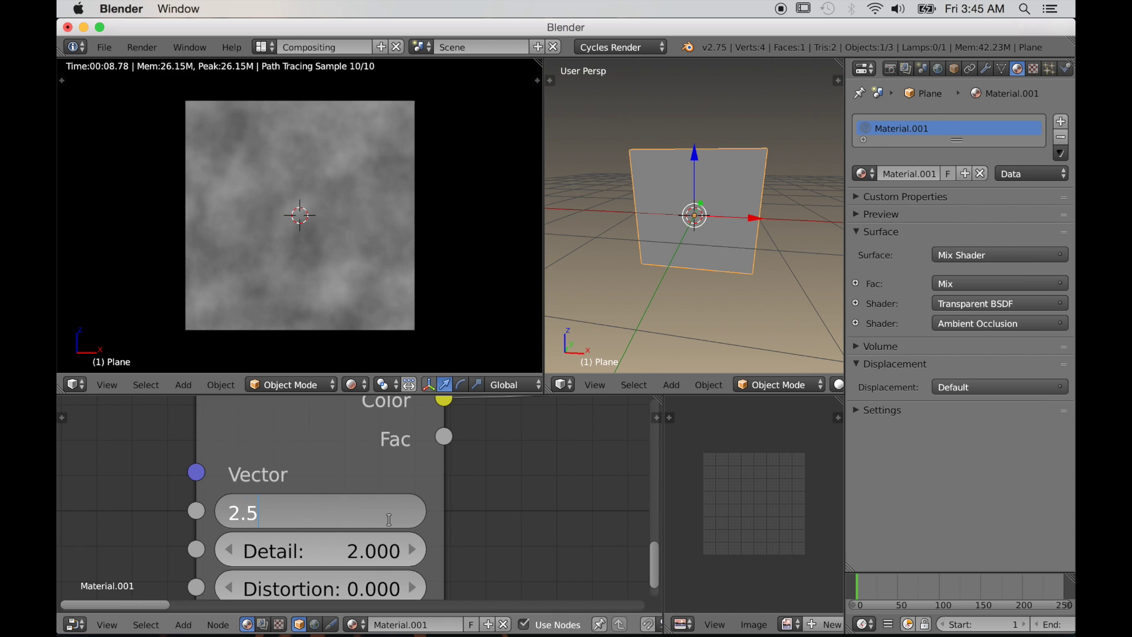
key(Return)
drag(274, 549, 354, 549)
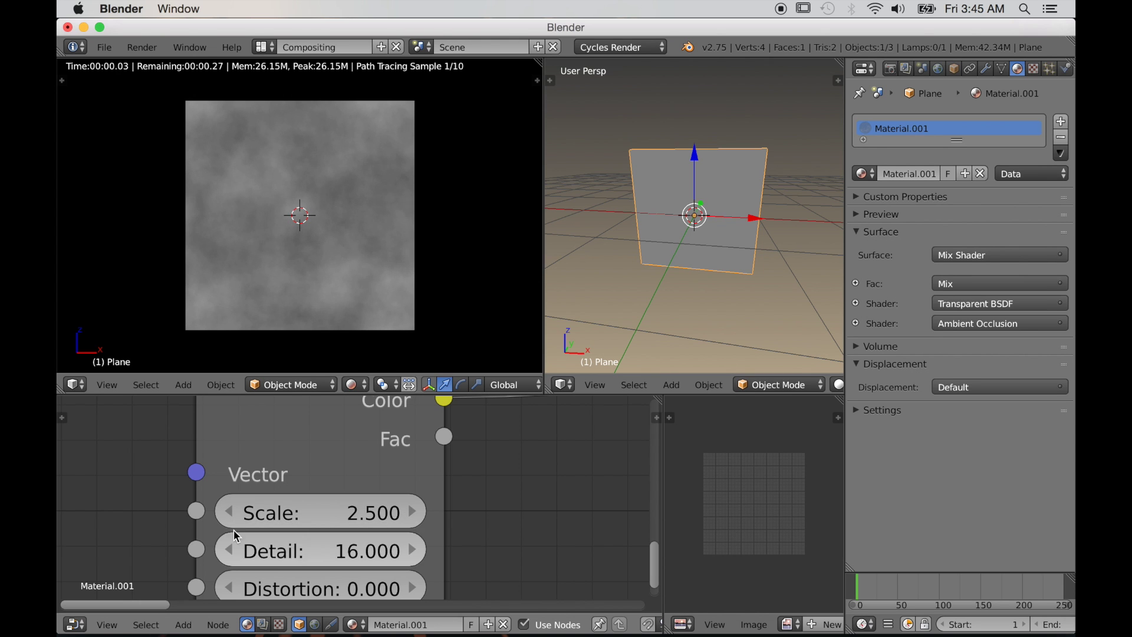
Add Texture Coordinate and Mapping nodes and connect the Mapping output to the Vector inputs of both Noise Textures
scroll(310, 510, down, 1)
scroll(311, 512, down, 5)
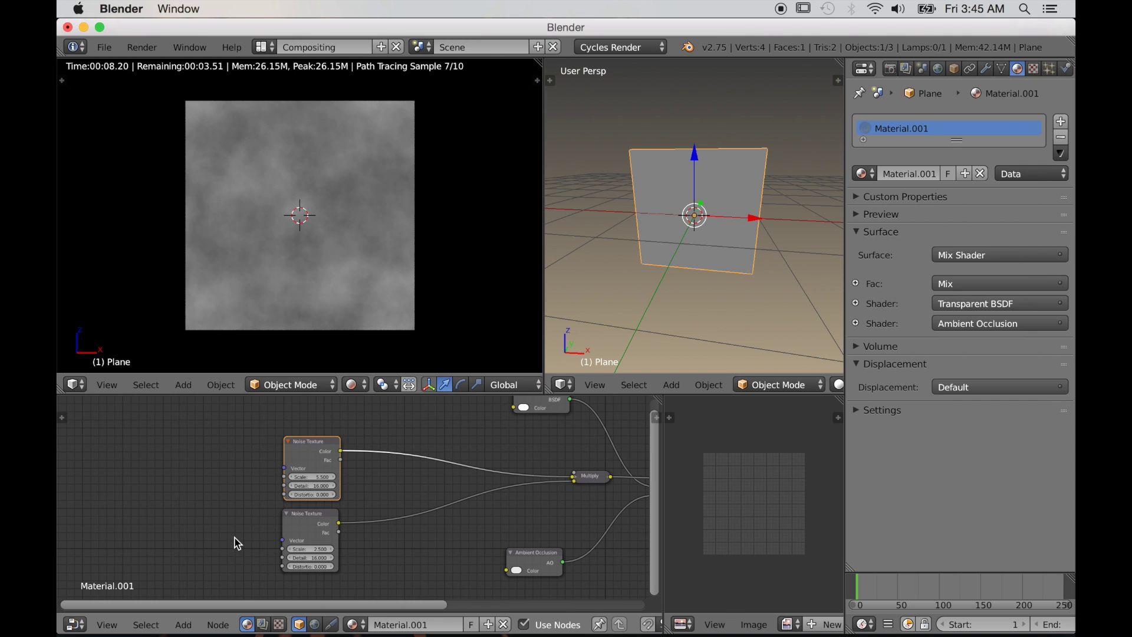
key(ctrl+t)
drag(248, 511, 231, 553)
drag(248, 462, 287, 539)
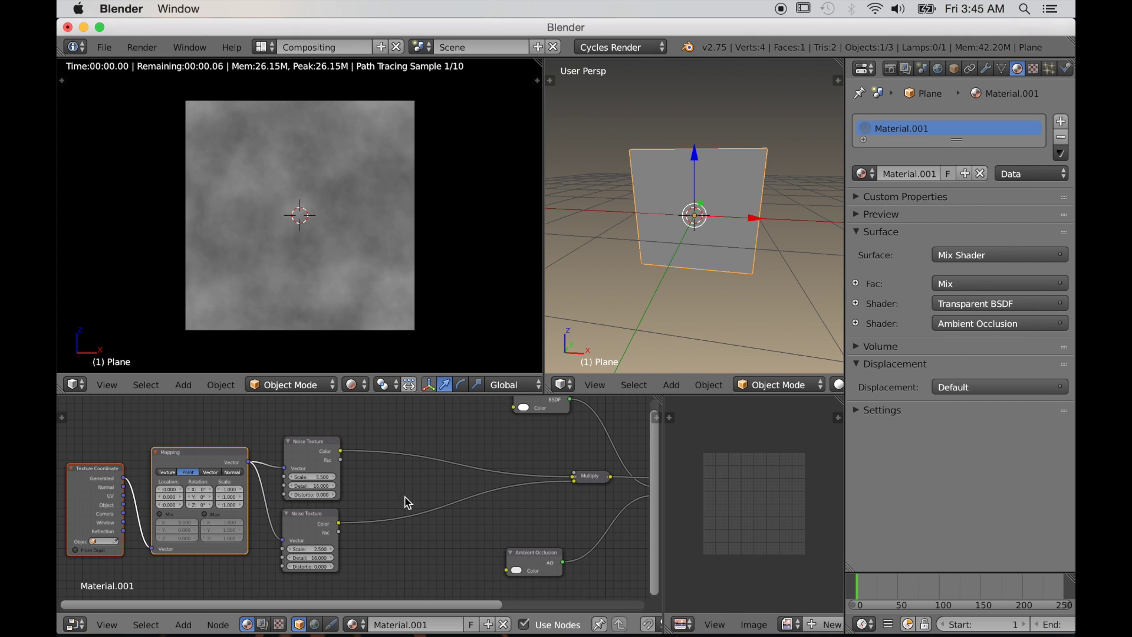
Insert a ColorRamp node between each Noise Texture and the Multiply node, duplicating the first one for the lower texture
key(shift+a)
mouse_move(413, 489)
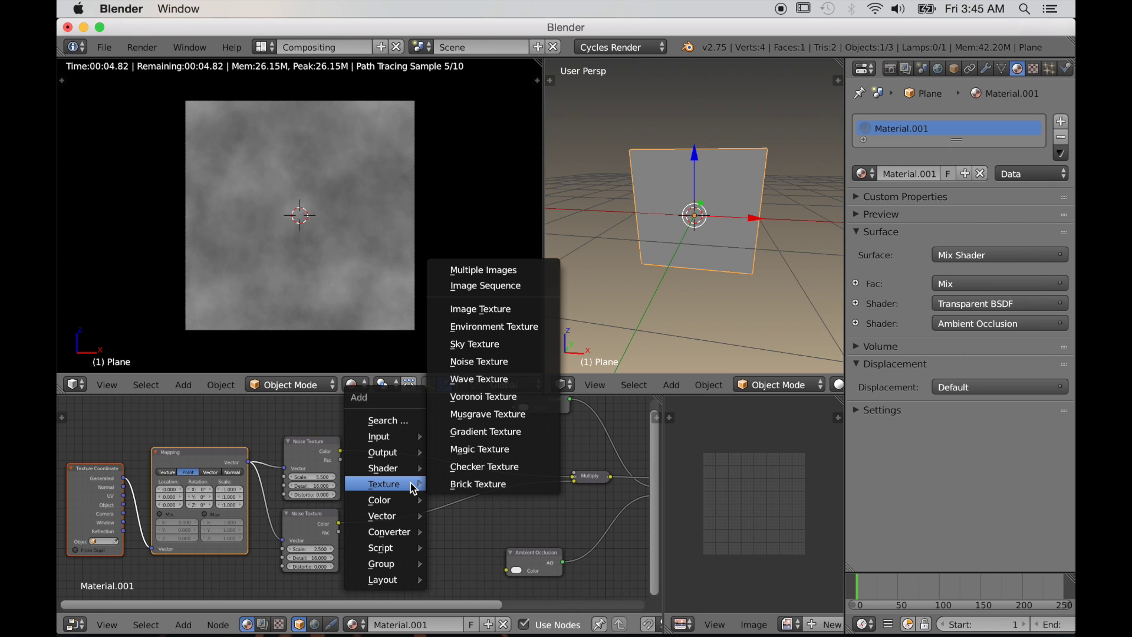
mouse_move(375, 533)
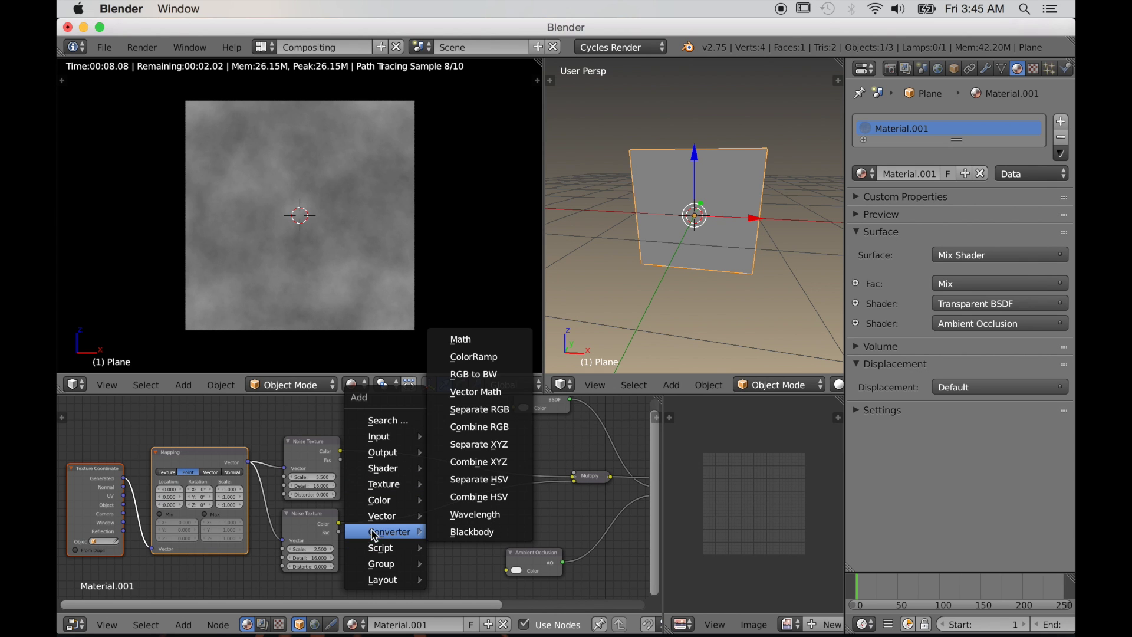
click(475, 357)
click(416, 428)
key(shift+d)
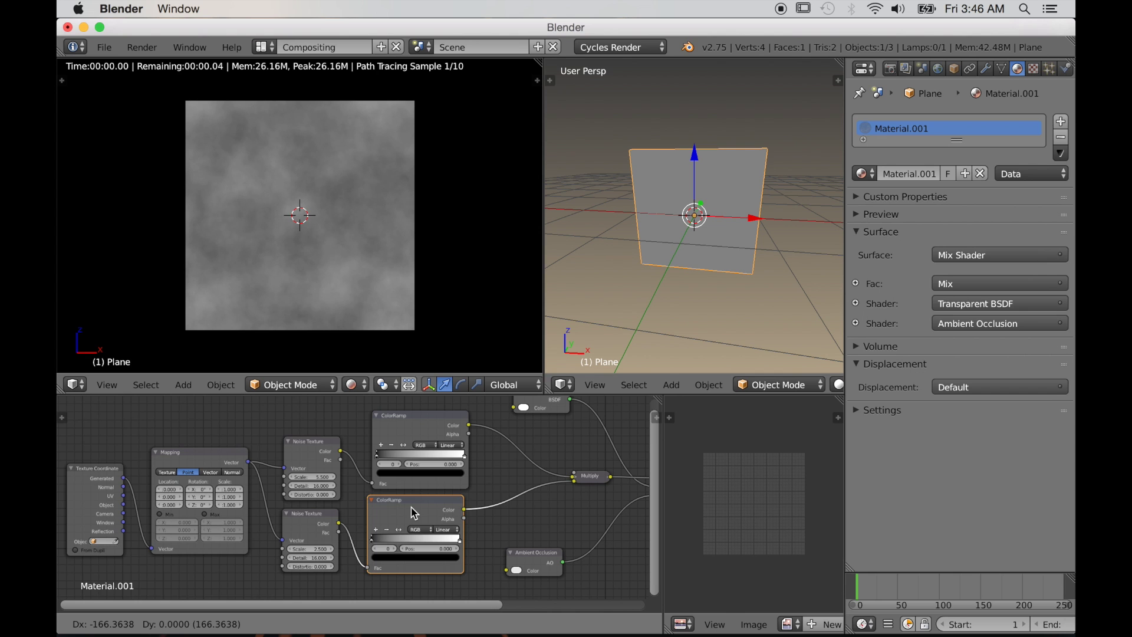
click(416, 512)
Move the lower ColorRamp's black stop to position 0.355
scroll(406, 504, up, 5)
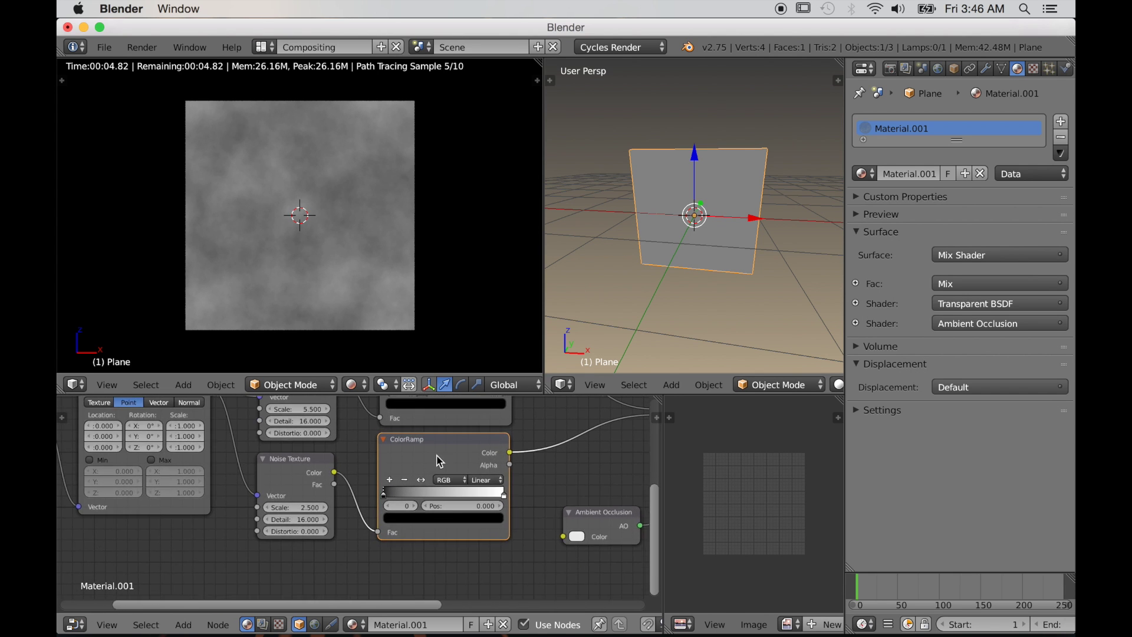
middle_drag(423, 567, 273, 567)
drag(278, 486, 395, 498)
scroll(361, 341, up, 2)
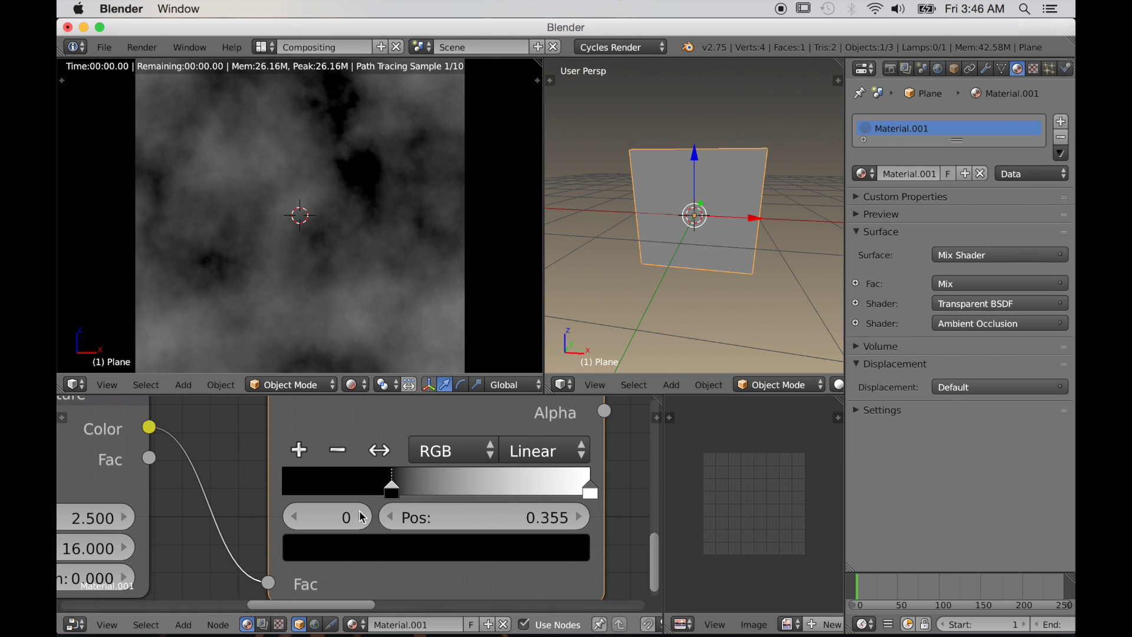
Raise the upper Noise Texture's Distortion to 0.800
scroll(420, 472, down, 1)
middle_drag(419, 472, 419, 489)
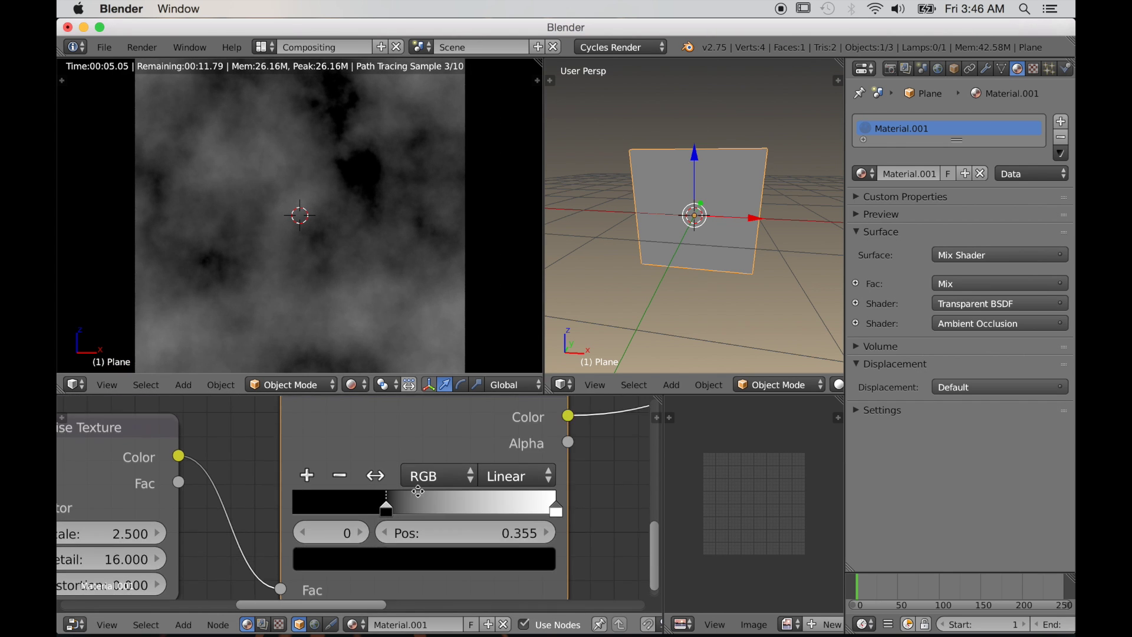
scroll(401, 466, down, 6)
middle_drag(391, 449, 401, 549)
scroll(383, 501, up, 7)
middle_drag(374, 474, 412, 479)
scroll(329, 452, up, 3)
middle_drag(328, 453, 506, 442)
click(363, 562)
click(362, 562)
click(362, 562)
click(363, 562)
click(363, 562)
click(363, 562)
click(363, 562)
click(362, 561)
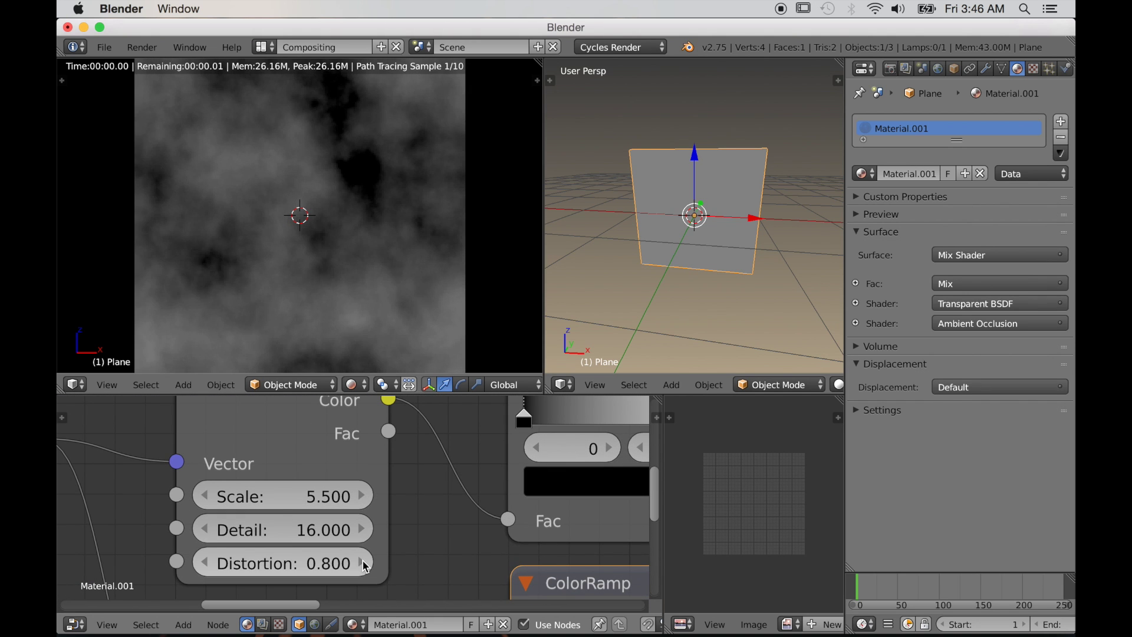
Add a middle stop at position 0.500 to the upper ColorRamp
scroll(392, 476, down, 3)
middle_drag(392, 477, 133, 530)
scroll(307, 525, up, 5)
middle_drag(299, 481, 267, 482)
mouse_move(209, 476)
mouse_down()
mouse_move(350, 497)
mouse_move(261, 469)
mouse_move(406, 464)
mouse_move(207, 454)
mouse_up()
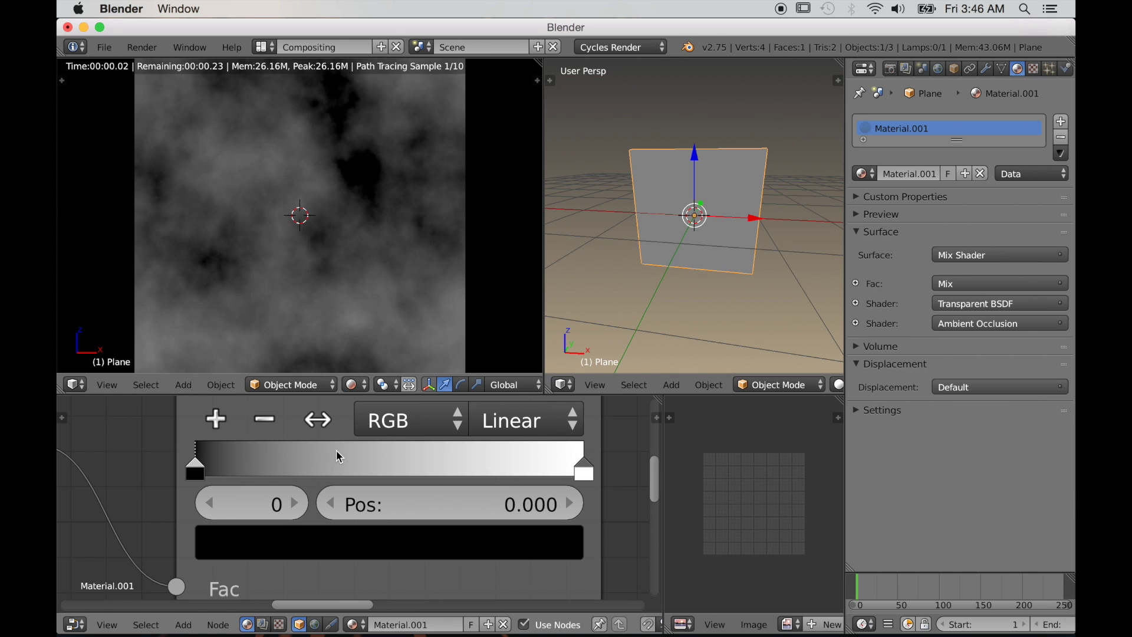
click(217, 419)
Darken the upper ColorRamp's middle stop to a grey with R, G and B at 0.271
click(371, 541)
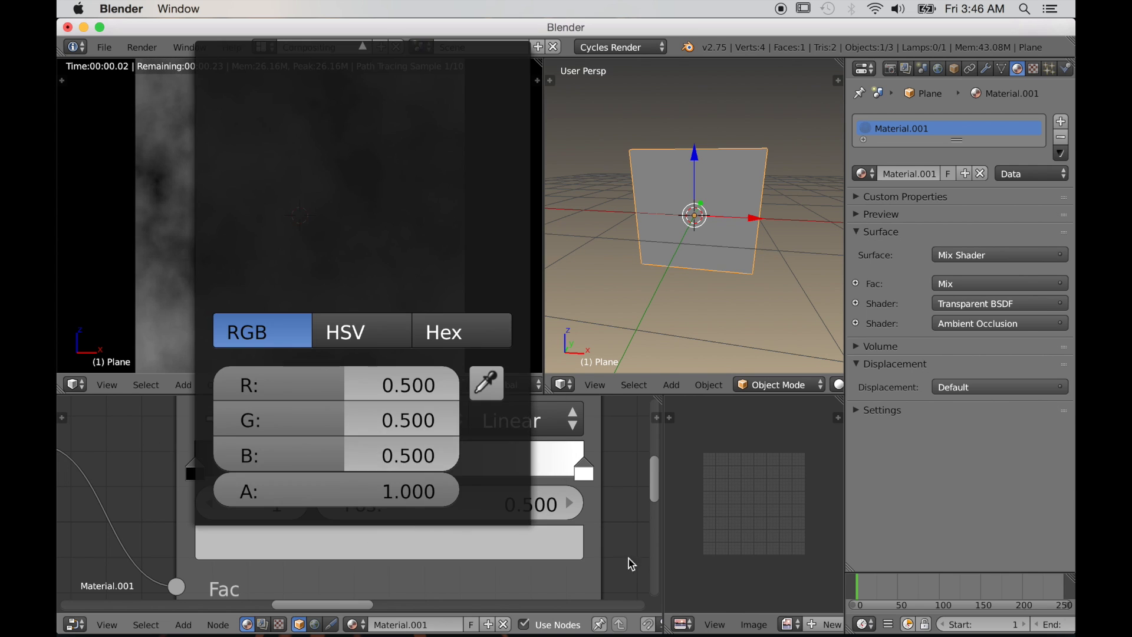
scroll(574, 550, down, 1)
scroll(573, 550, down, 1)
click(399, 528)
scroll(300, 212, down, 4)
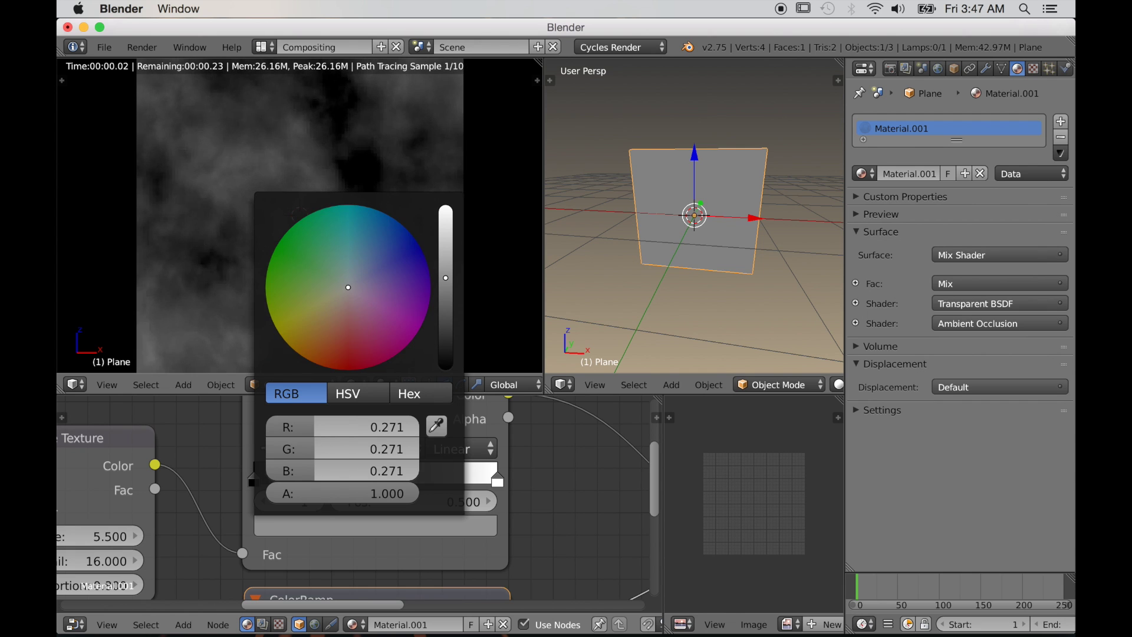
scroll(392, 490, up, 2)
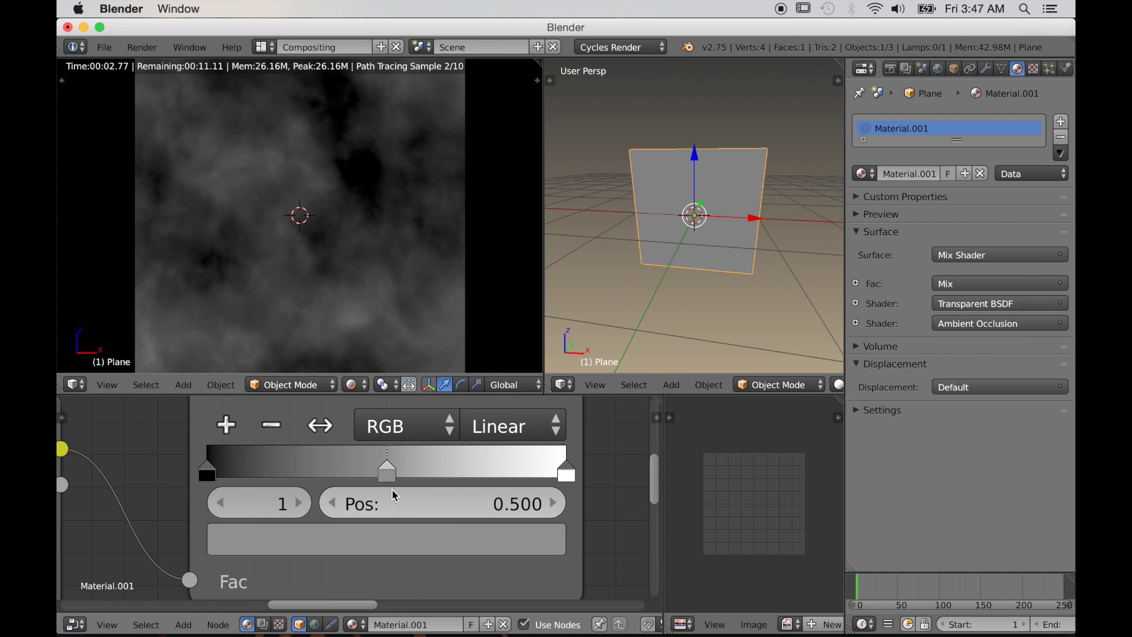
Move the upper ColorRamp's middle stop to 0.509 and white stop to 0.852, and shift its black stop slightly inward
drag(559, 474, 612, 499)
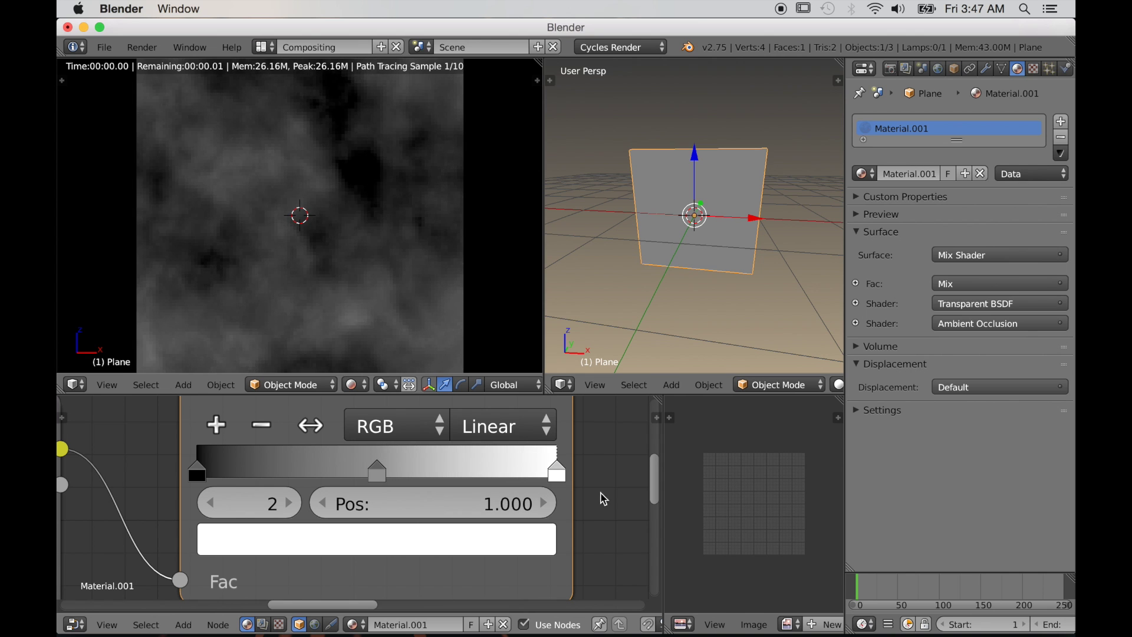
drag(201, 470, 167, 483)
drag(388, 472, 386, 501)
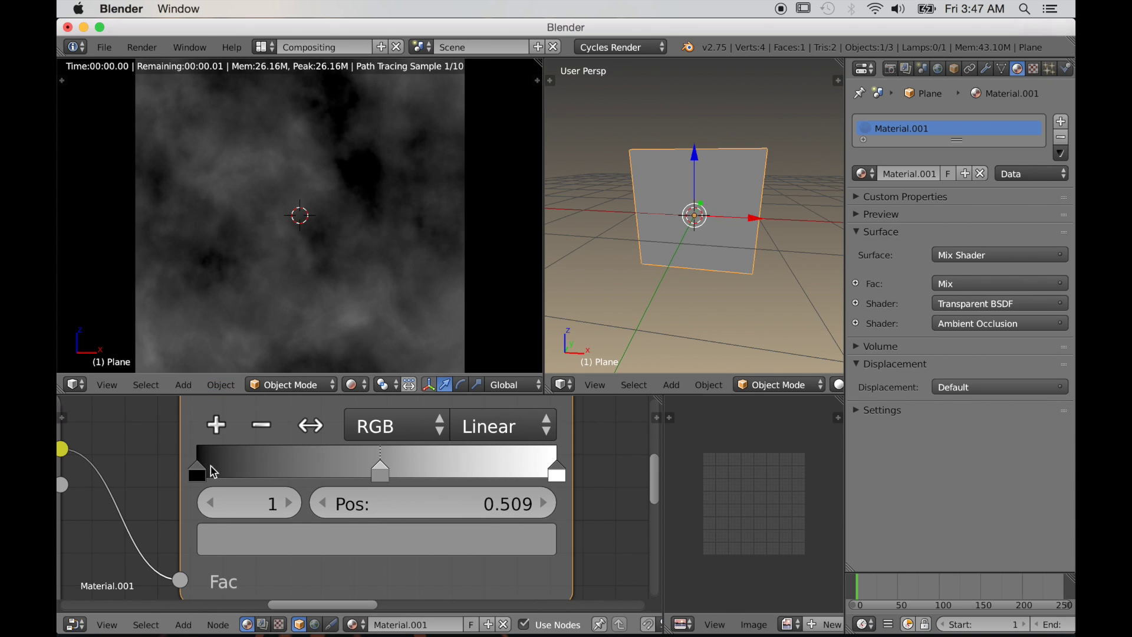
drag(211, 467, 230, 468)
drag(556, 474, 504, 472)
scroll(406, 481, down, 8)
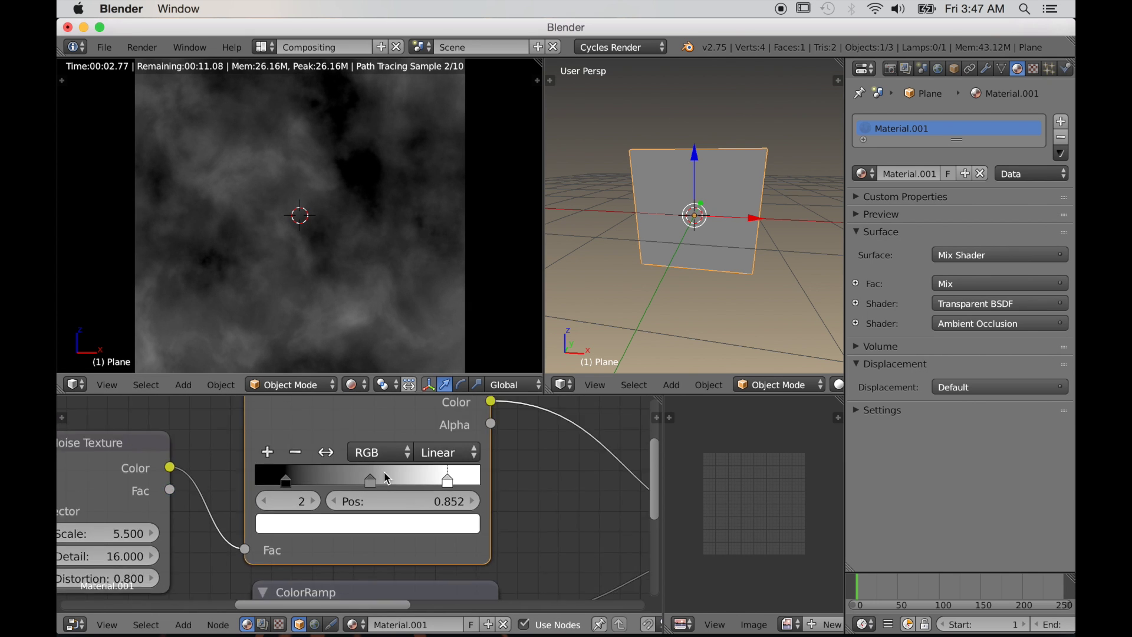
Duplicate the Transparent BSDF and combine it with the existing Mix Shader through a new Mix Shader feeding the Material Output
scroll(411, 531, down, 2)
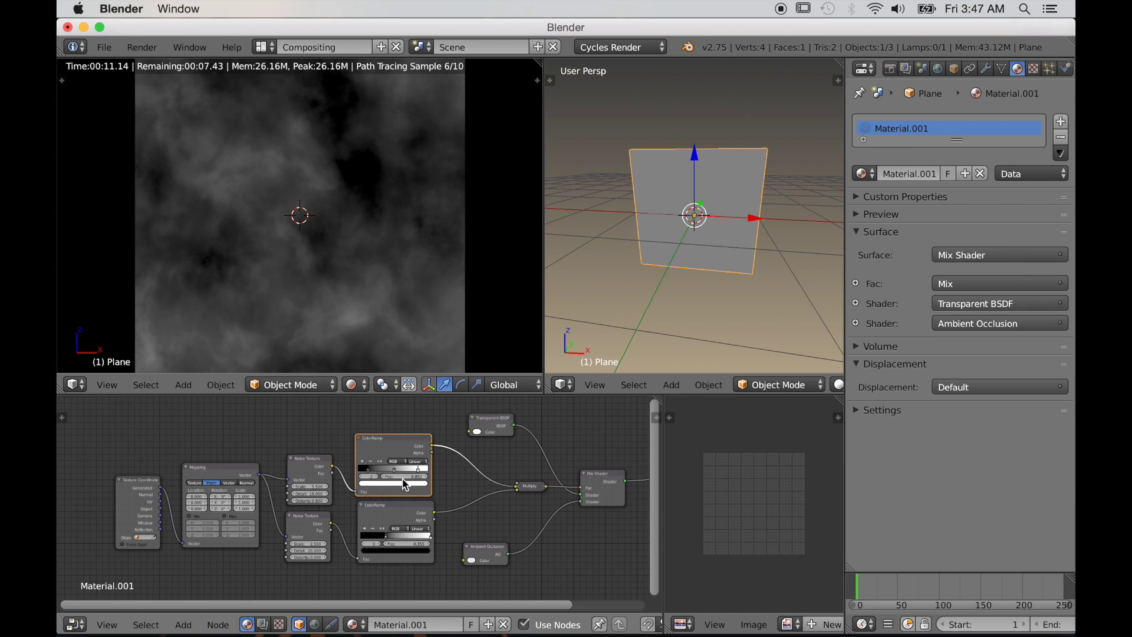
scroll(212, 524, down, 1)
scroll(215, 534, down, 1)
middle_drag(214, 536, 156, 537)
scroll(420, 538, up, 2)
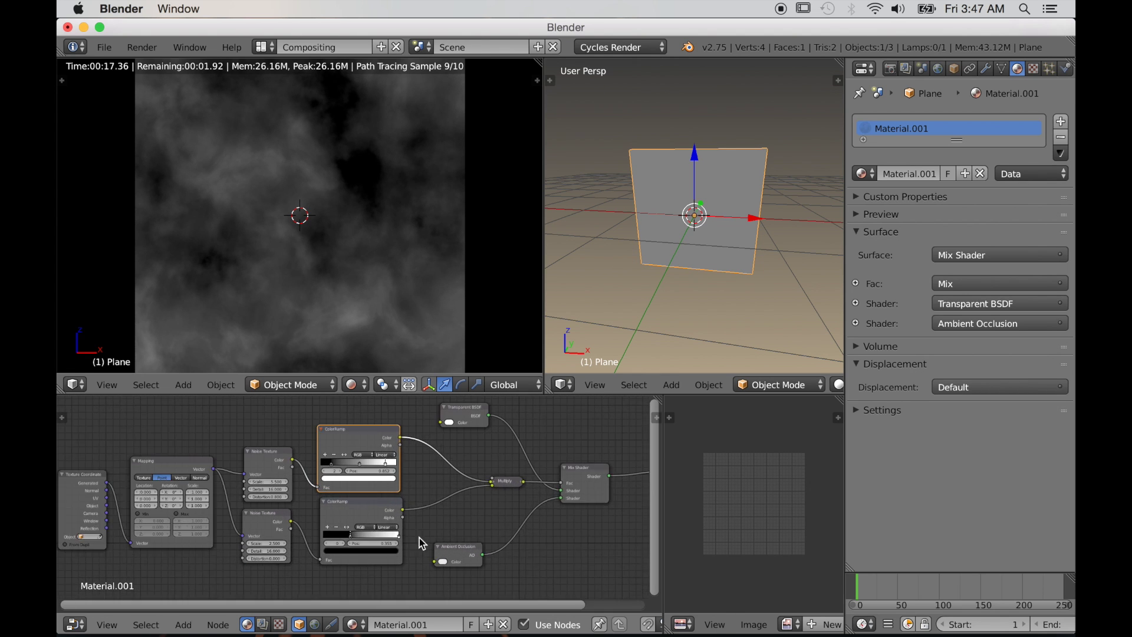
middle_drag(419, 538, 319, 541)
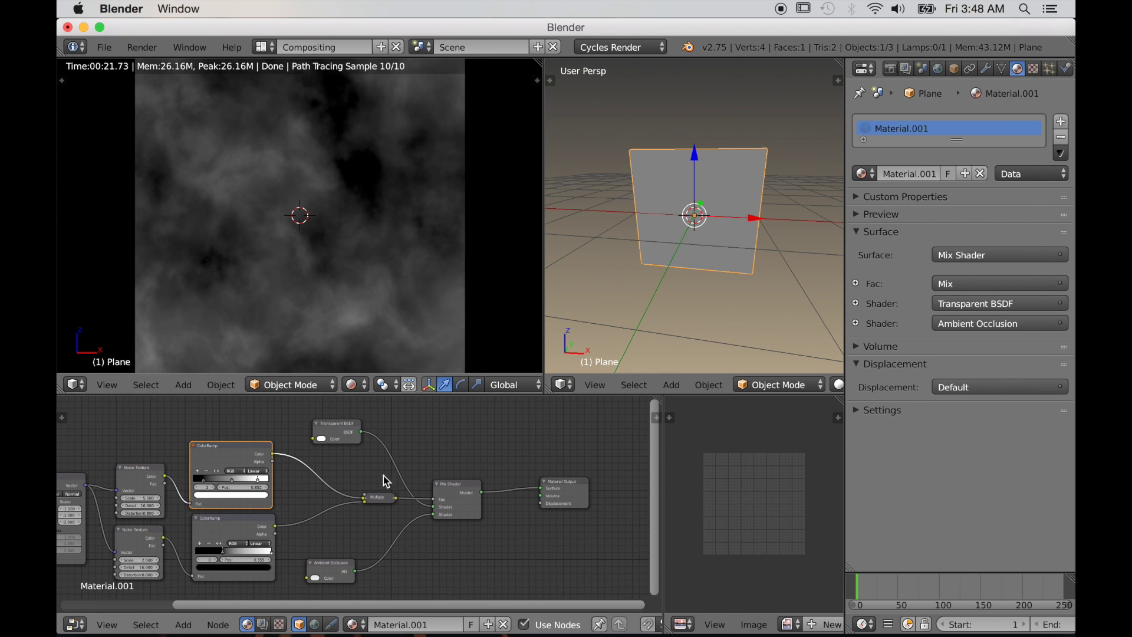
key(shift+d)
click(498, 458)
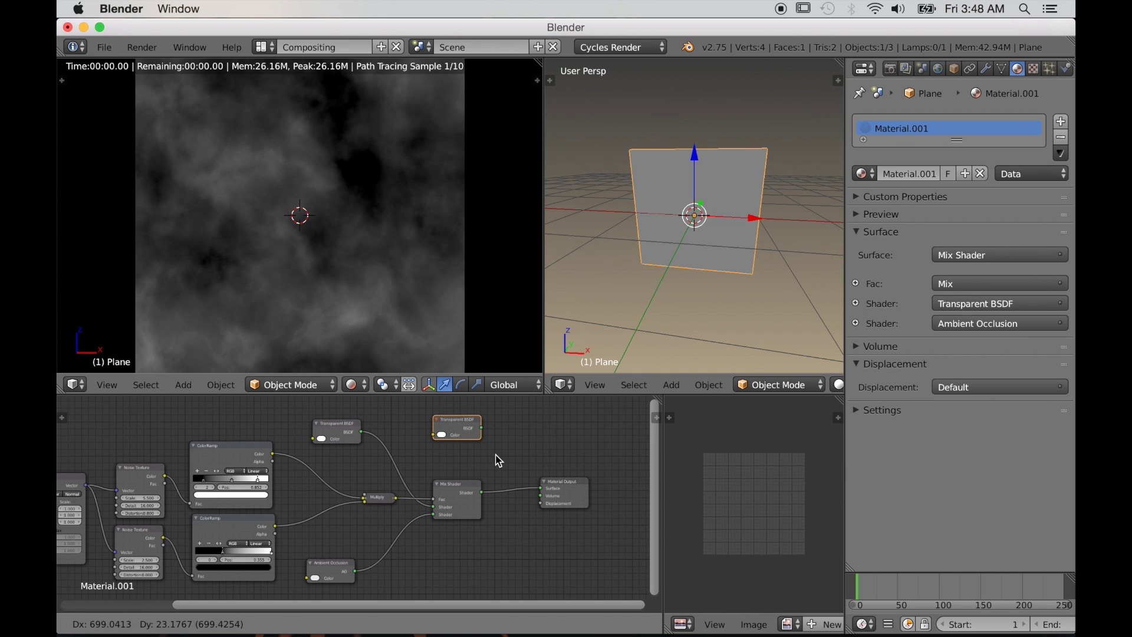
ctrl+shift+right_drag(463, 474, 464, 484)
scroll(549, 515, down, 4)
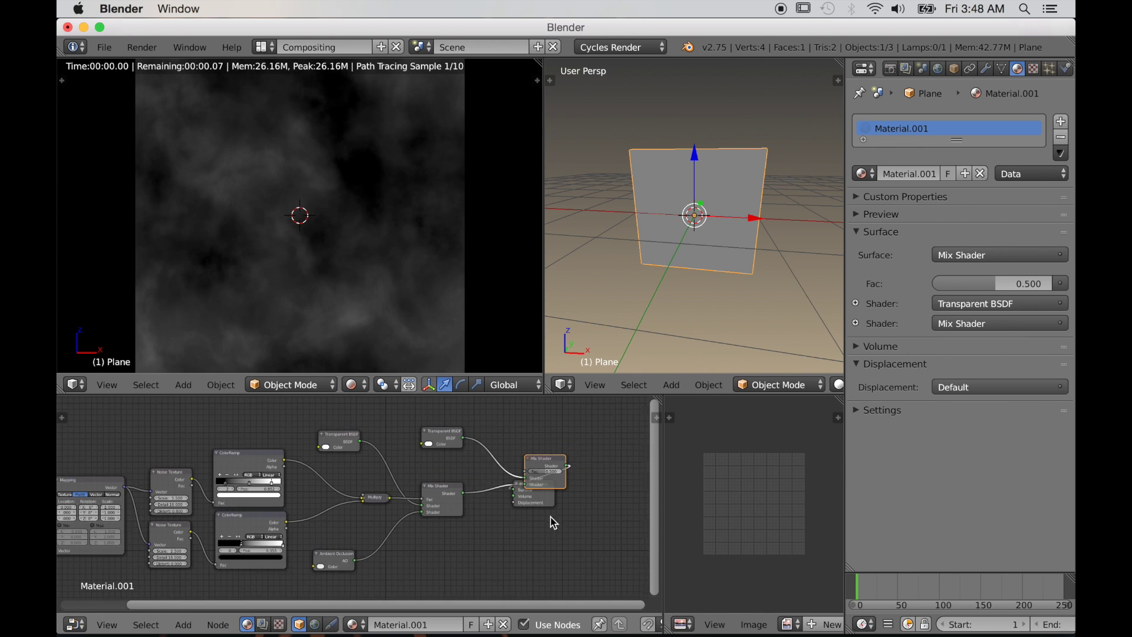
Move the Material Output clear of the new Mix Shader and raise the duplicated Transparent BSDF to make room
middle_drag(550, 515, 511, 528)
drag(470, 509, 565, 495)
scroll(557, 507, down, 1)
middle_drag(514, 520, 488, 543)
drag(382, 483, 397, 423)
Add an Image Texture with Mapping and Texture Coordinate nodes, and connect its Color only to the new Mix Shader's Fac
mouse_move(398, 471)
middle_down()
mouse_move(409, 497)
mouse_move(398, 475)
middle_up()
scroll(410, 496, up, 3)
key(ctrl+t)
scroll(373, 486, up, 2)
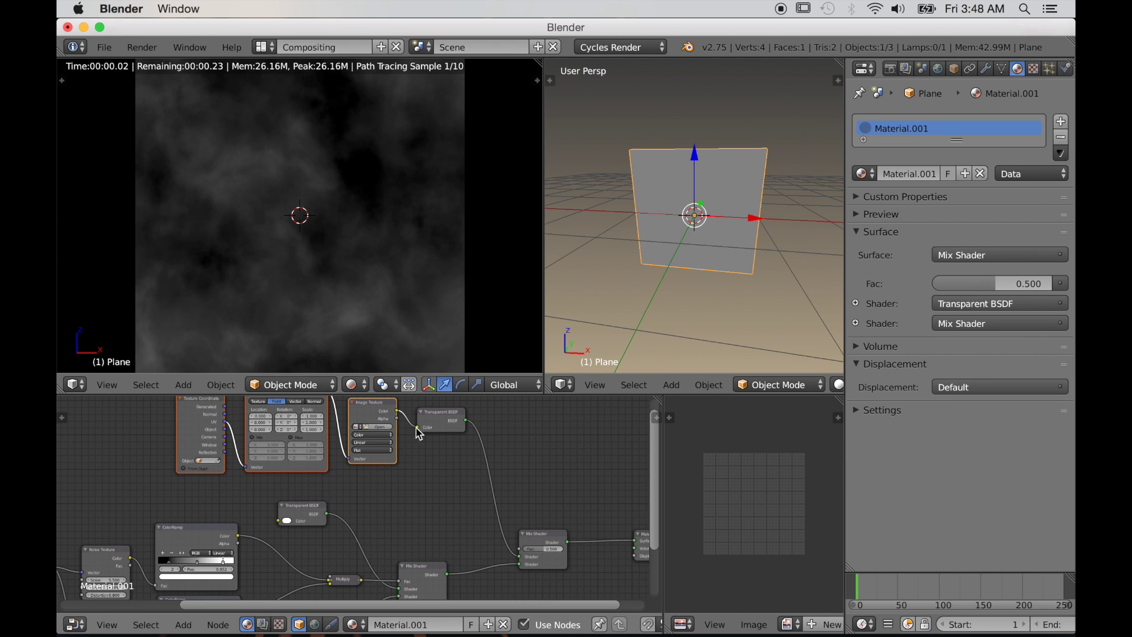
drag(417, 428, 450, 545)
drag(534, 552, 531, 551)
scroll(425, 525, down, 1)
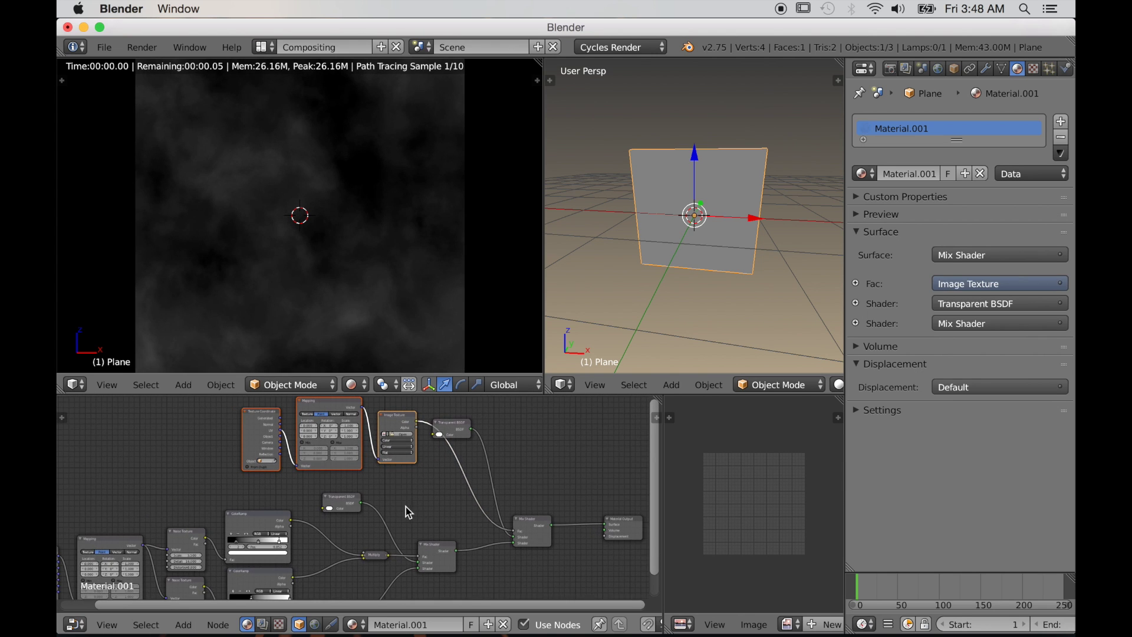
Move the Texture Coordinate, Mapping and Image Texture group away from the duplicated Transparent BSDF, above the noise nodes
key(g)
click(276, 532)
middle_drag(297, 480, 345, 480)
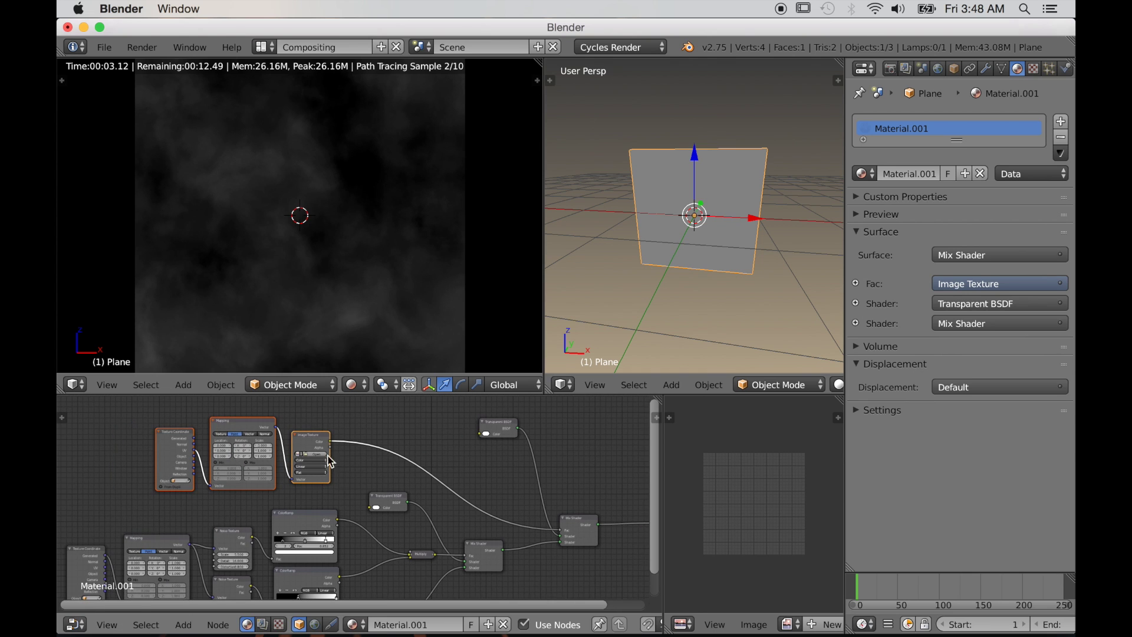
Switch to GIMP and bucket-fill the whole Smoke Factor canvas with black
click(778, 619)
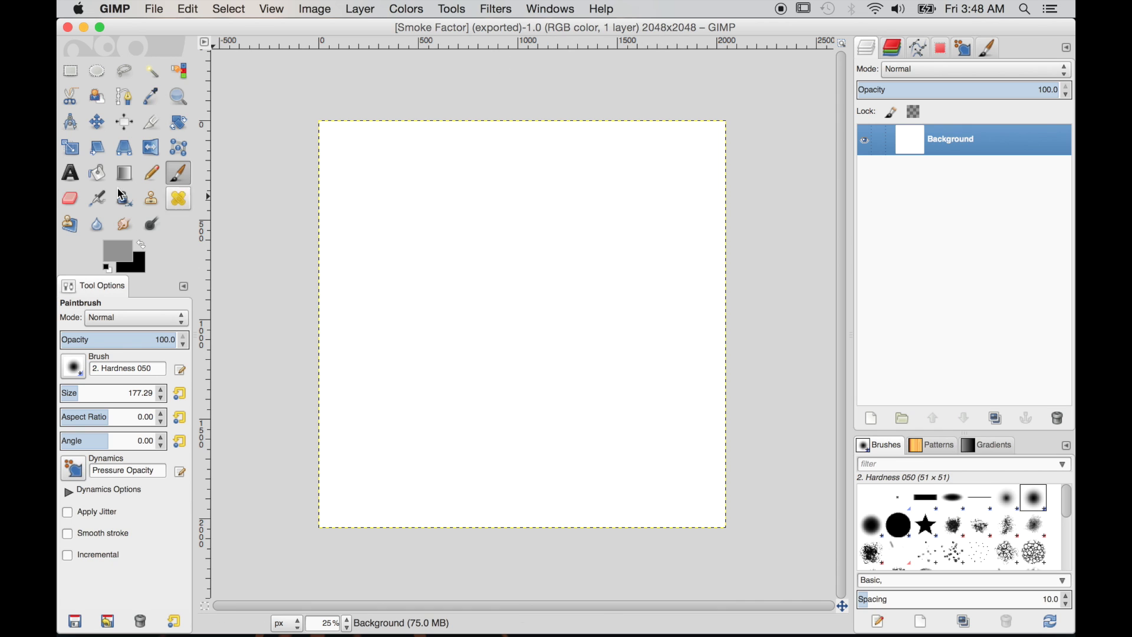
click(105, 175)
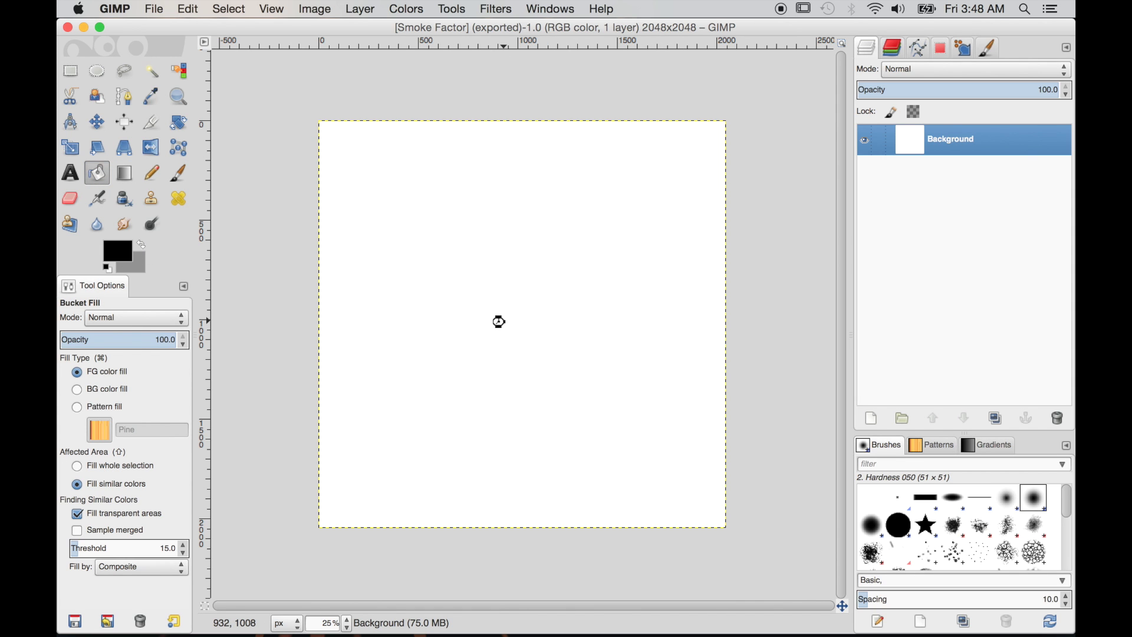
click(499, 322)
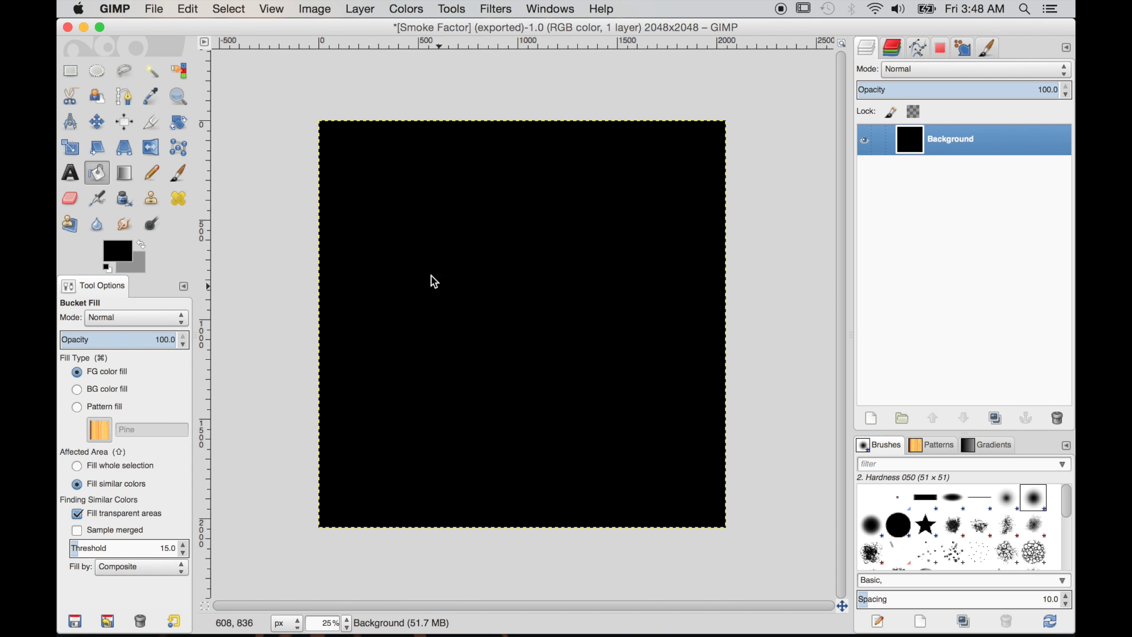
Paint a solid white vertical column with the Paintbrush, narrow at the canvas's bottom and widening toward its top
click(122, 248)
drag(153, 190, 203, 215)
click(305, 259)
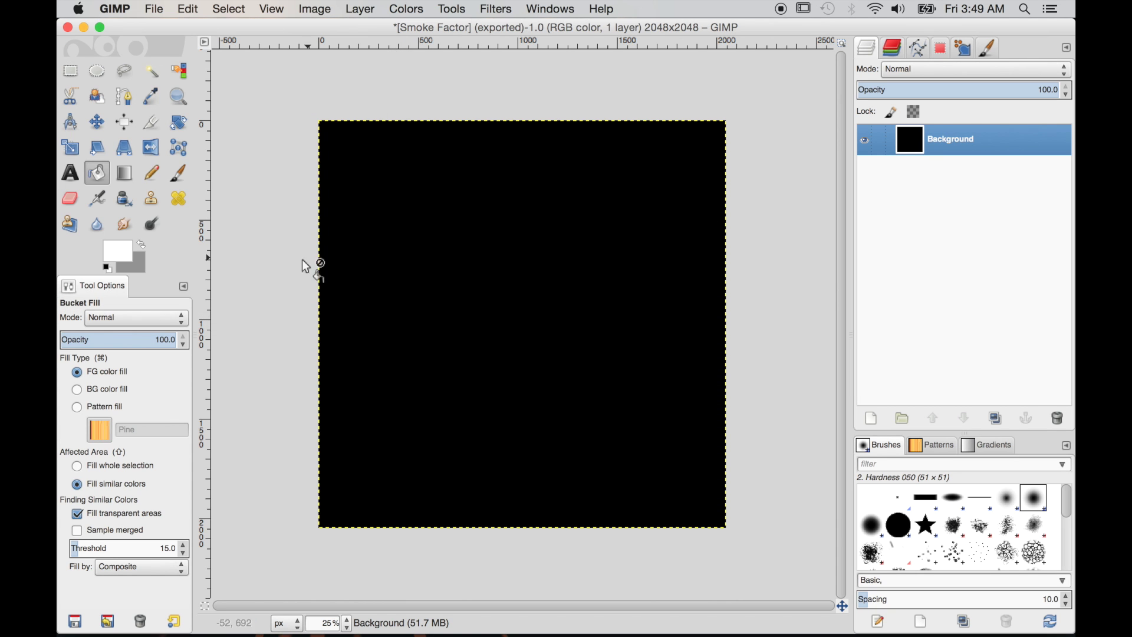
key(p)
mouse_move(513, 537)
mouse_down()
mouse_move(493, 260)
mouse_move(459, 94)
mouse_up()
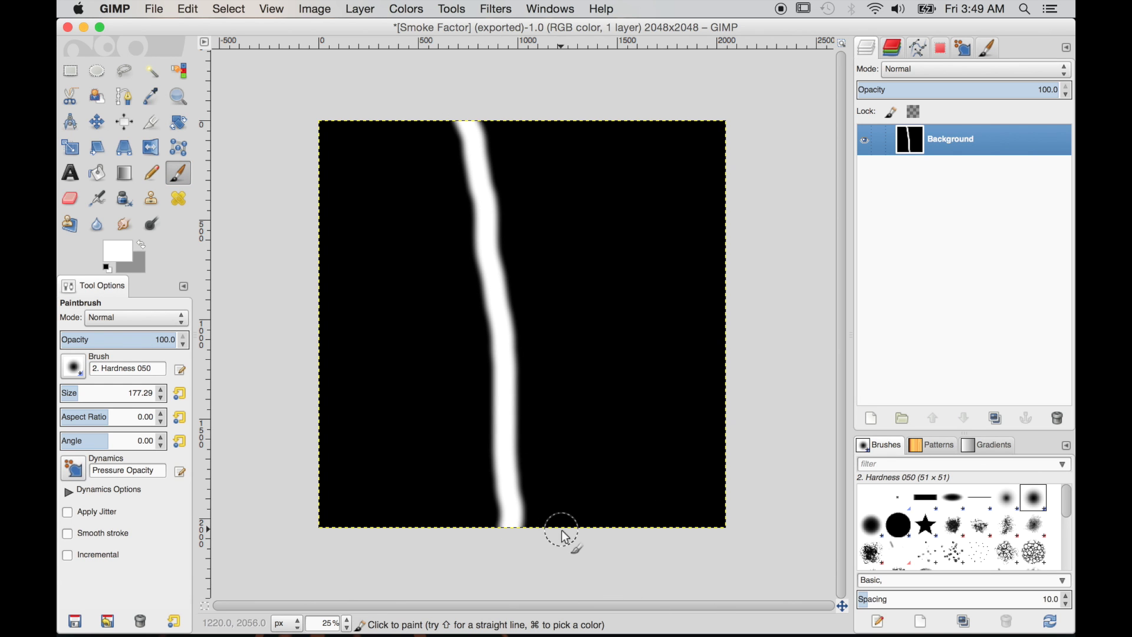
mouse_move(558, 494)
mouse_down()
mouse_move(560, 357)
mouse_move(592, 112)
mouse_up()
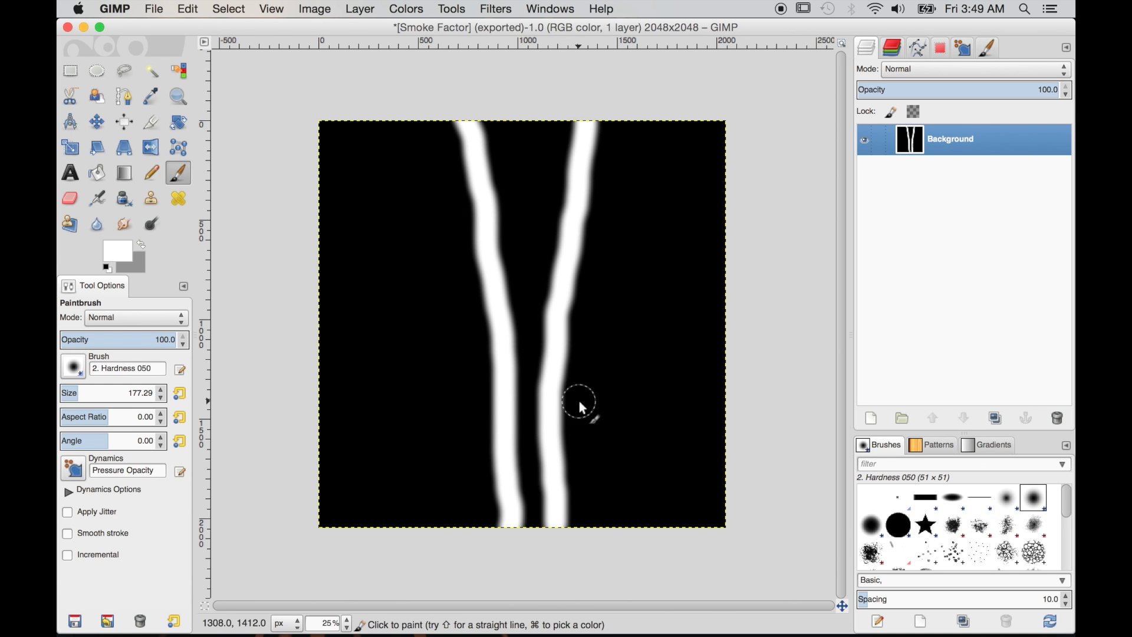
mouse_move(542, 489)
mouse_down()
mouse_move(511, 451)
mouse_move(512, 285)
mouse_move(493, 168)
mouse_up()
mouse_move(548, 335)
mouse_down()
mouse_move(582, 131)
mouse_move(518, 141)
mouse_move(520, 295)
mouse_move(552, 247)
mouse_up()
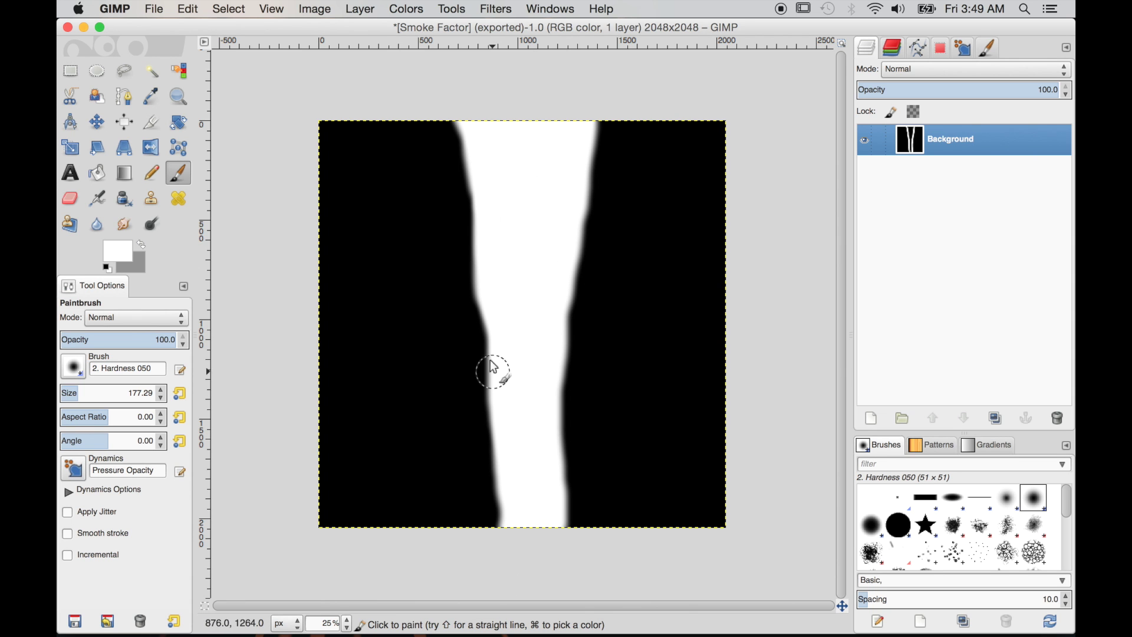
Apply a Gaussian Blur with a 400 px horizontal and vertical radius to the painted column
click(494, 9)
mouse_move(527, 96)
click(733, 111)
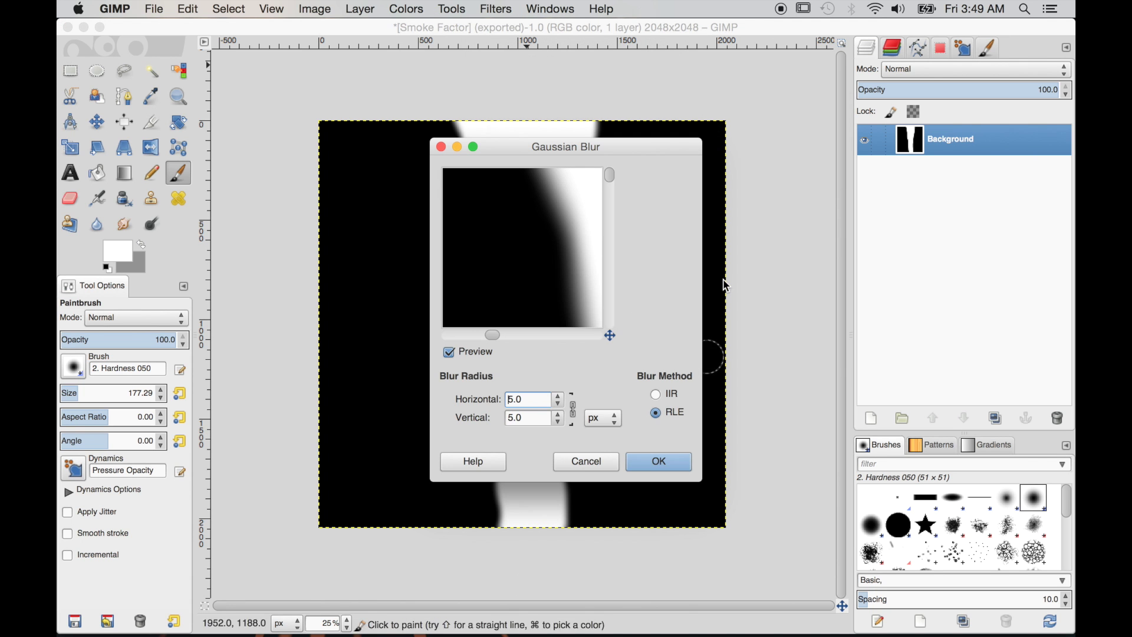
click(559, 396)
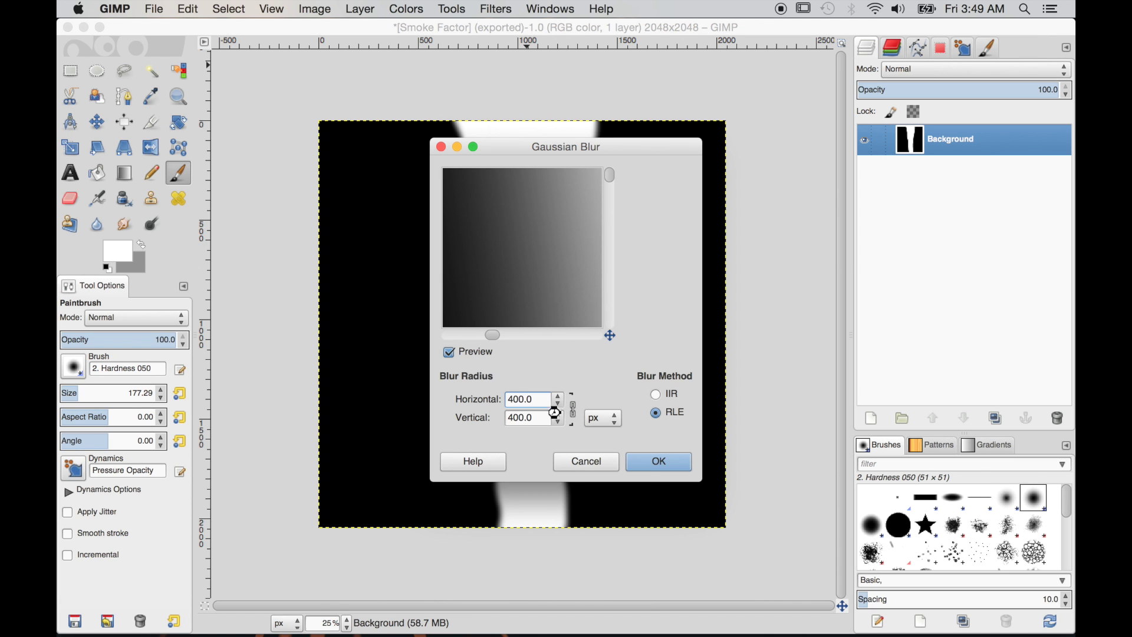
click(650, 466)
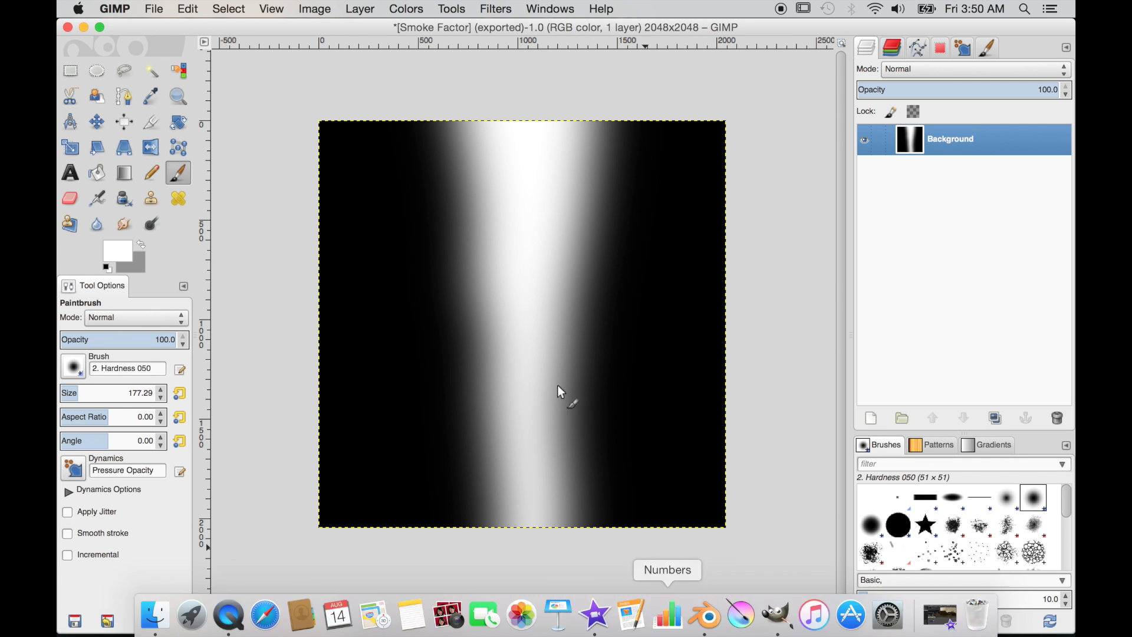
Return to Blender and load the smoke mask image from the Desktop into the Image Texture node
click(84, 28)
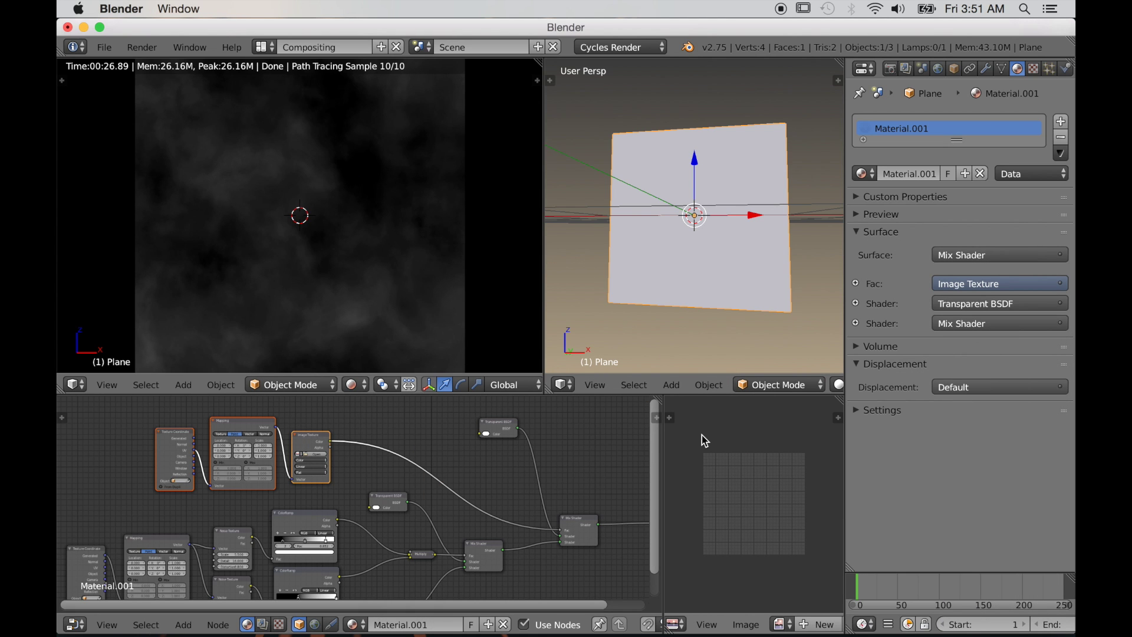
scroll(361, 503, up, 5)
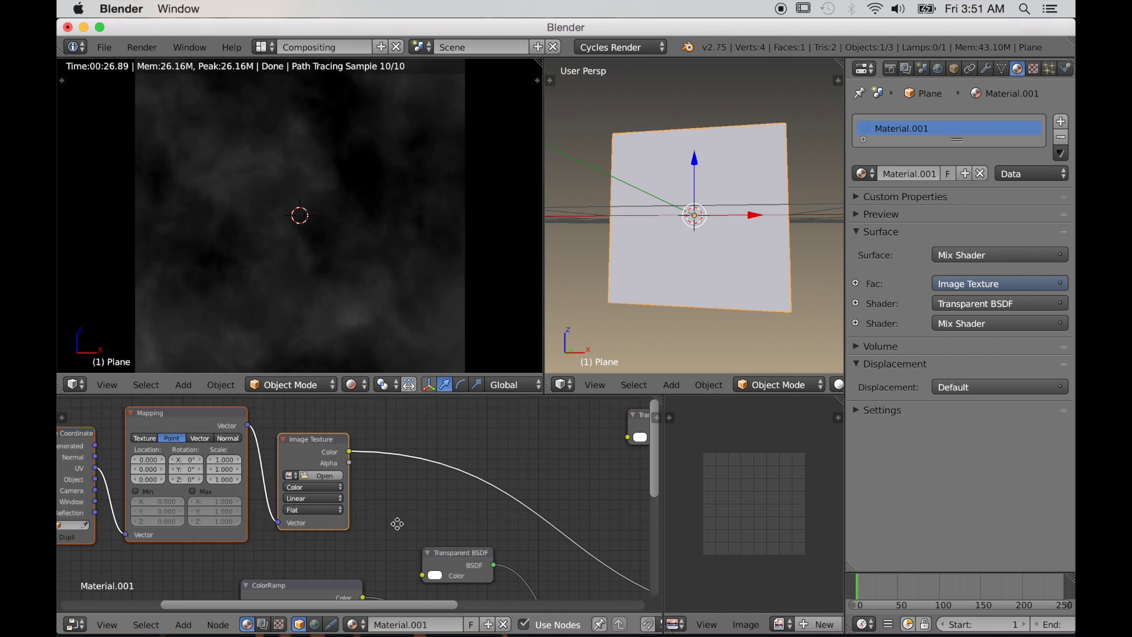
click(322, 471)
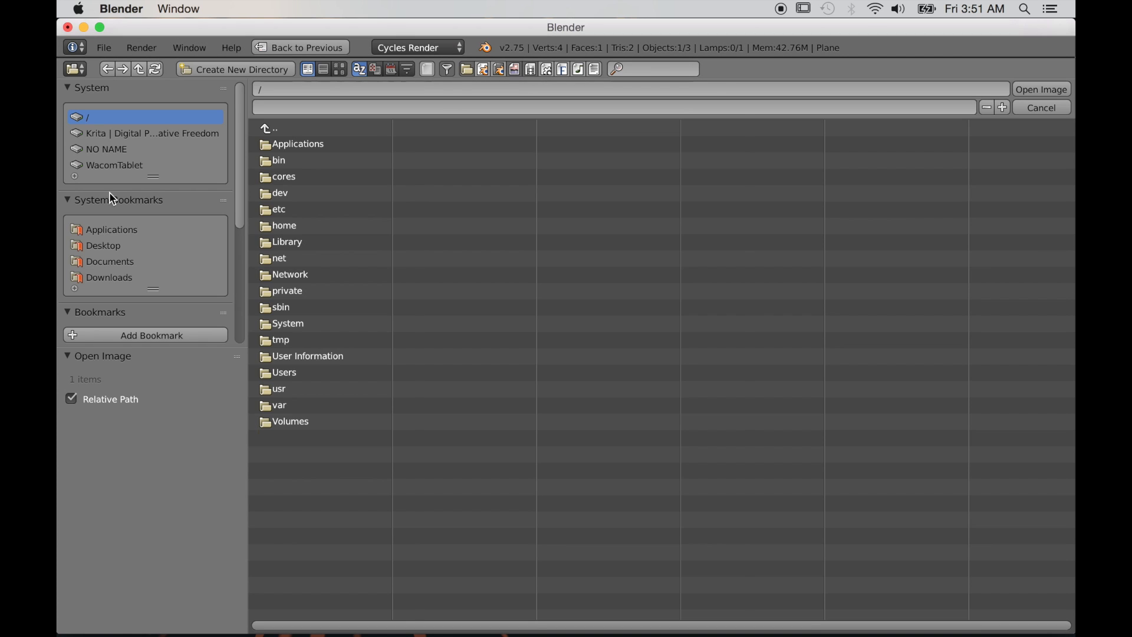
click(105, 246)
click(308, 159)
click(1042, 89)
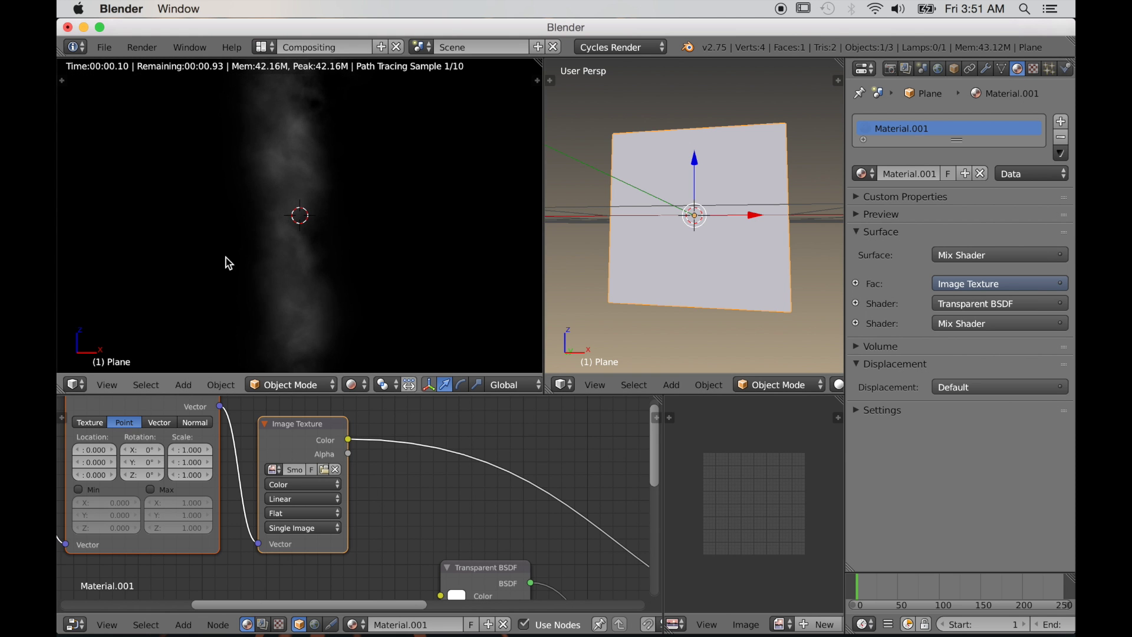
Move the upper ColorRamp's black stop to position 0.361
shift+middle_drag(375, 246, 395, 277)
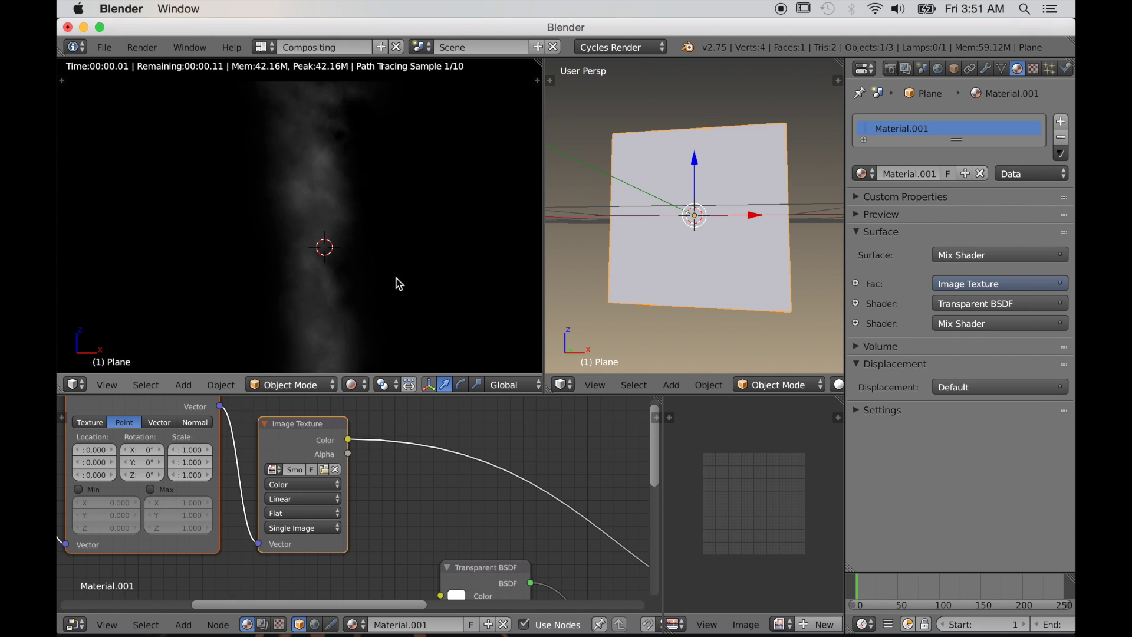
scroll(383, 300, up, 1)
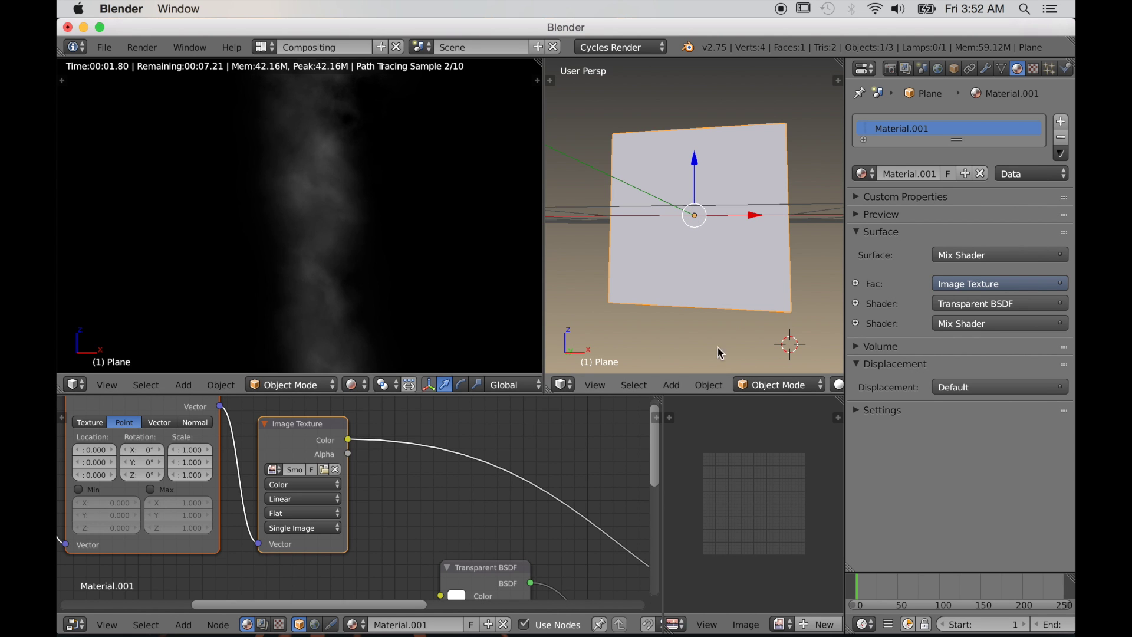
scroll(474, 530, down, 5)
middle_drag(475, 536, 424, 433)
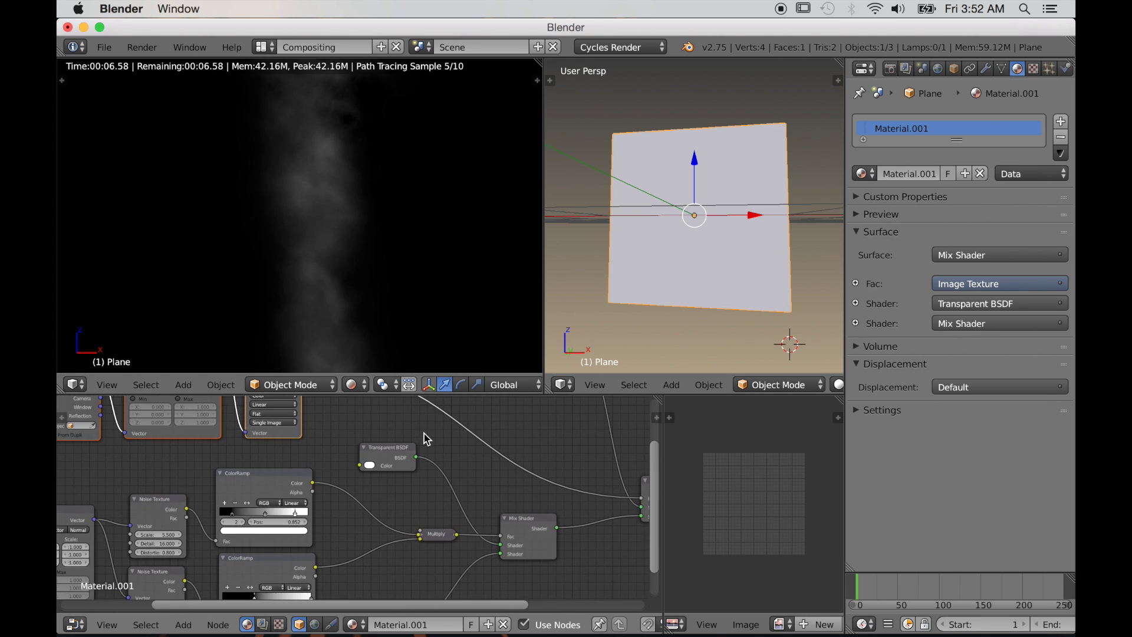
scroll(421, 442, up, 6)
scroll(411, 486, down, 2)
middle_drag(409, 499, 562, 408)
scroll(530, 445, up, 6)
middle_drag(457, 519, 463, 449)
scroll(460, 457, up, 3)
drag(372, 523, 382, 523)
scroll(361, 489, up, 10)
drag(362, 471, 412, 486)
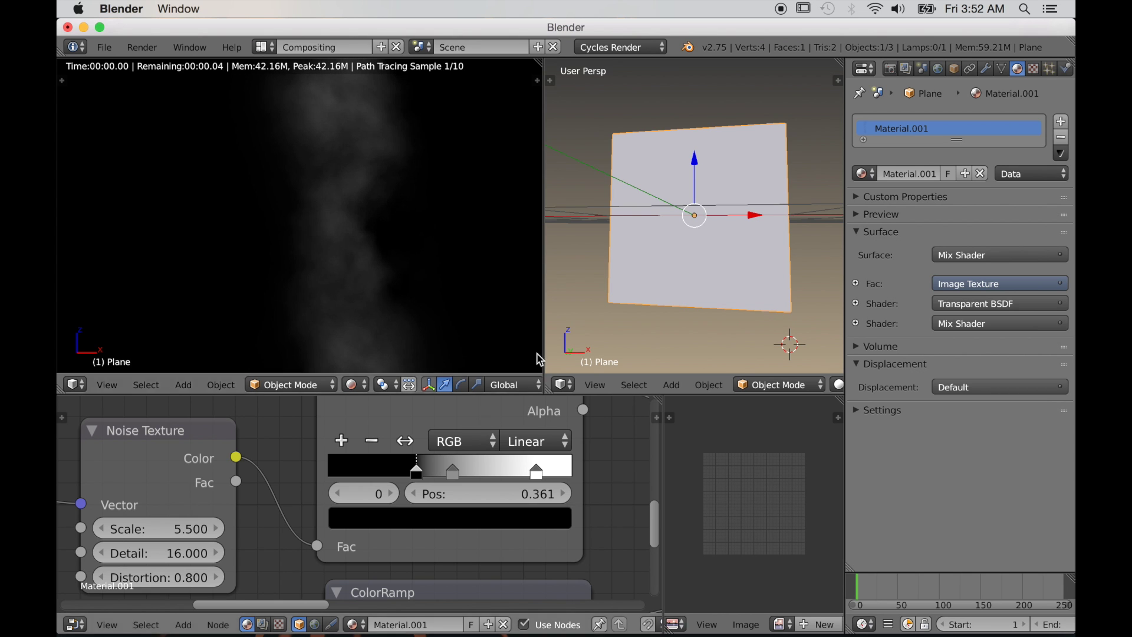
Try changing the X rotation of the noise textures' Mapping node, and undo the change
scroll(399, 473, down, 10)
middle_drag(313, 501, 466, 416)
middle_drag(273, 485, 391, 533)
scroll(380, 510, up, 4)
scroll(435, 530, down, 2)
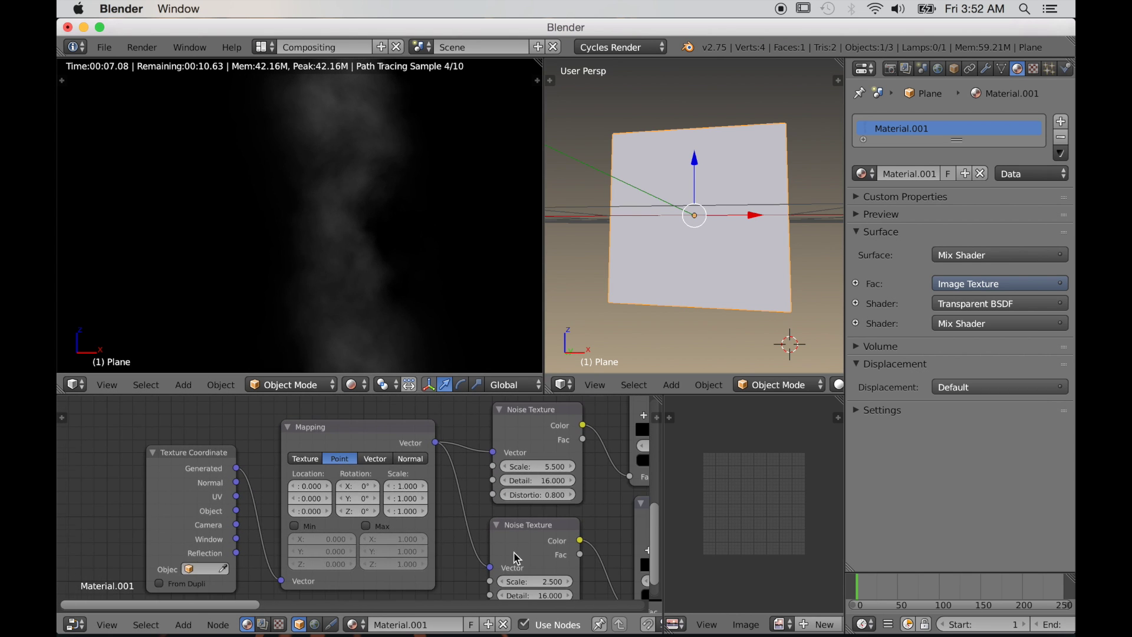
scroll(517, 559, down, 1)
scroll(333, 552, up, 6)
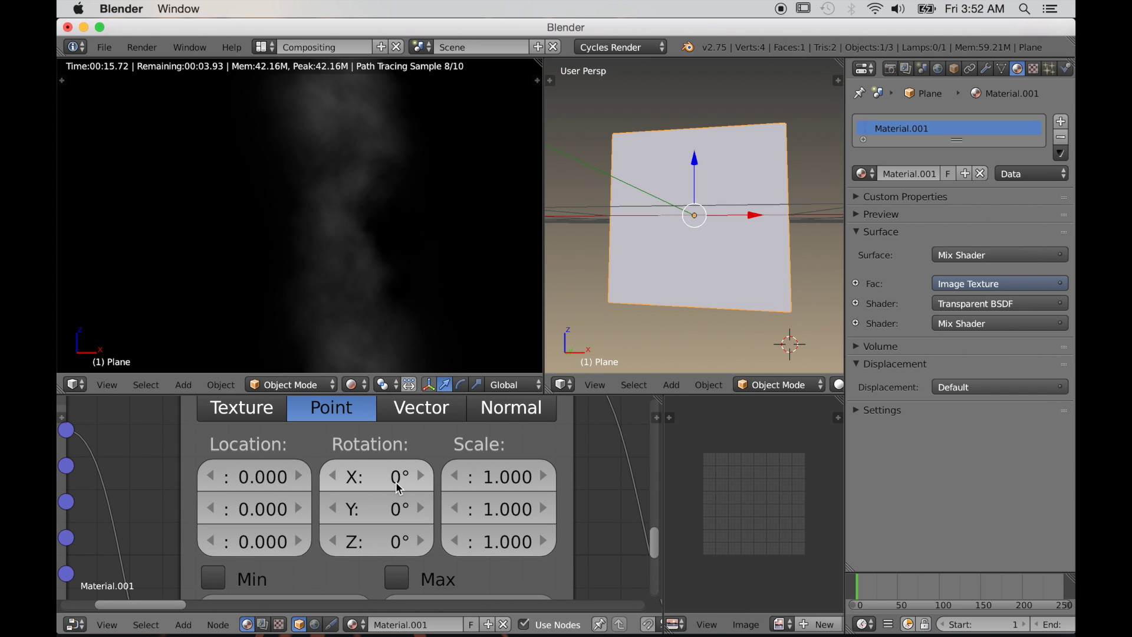
drag(377, 476, 73, 476)
key(super+z)
Try out the Y, Z and X rotations of the noise textures' Mapping node, cancelling each change
middle_drag(739, 148, 684, 224)
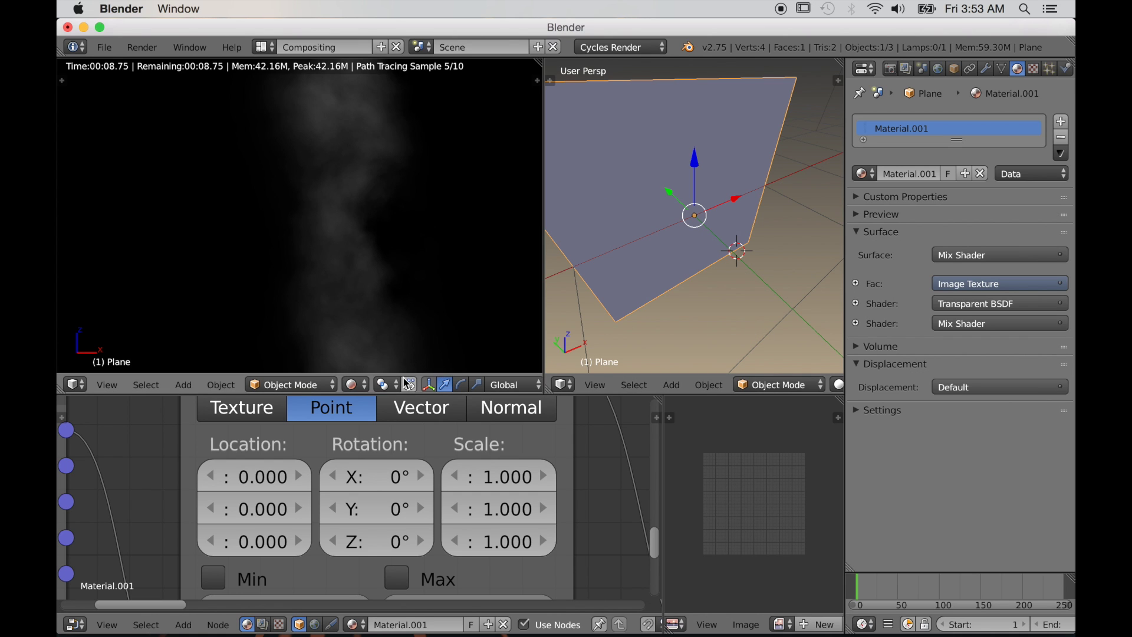
drag(357, 517, 431, 518)
key(Escape)
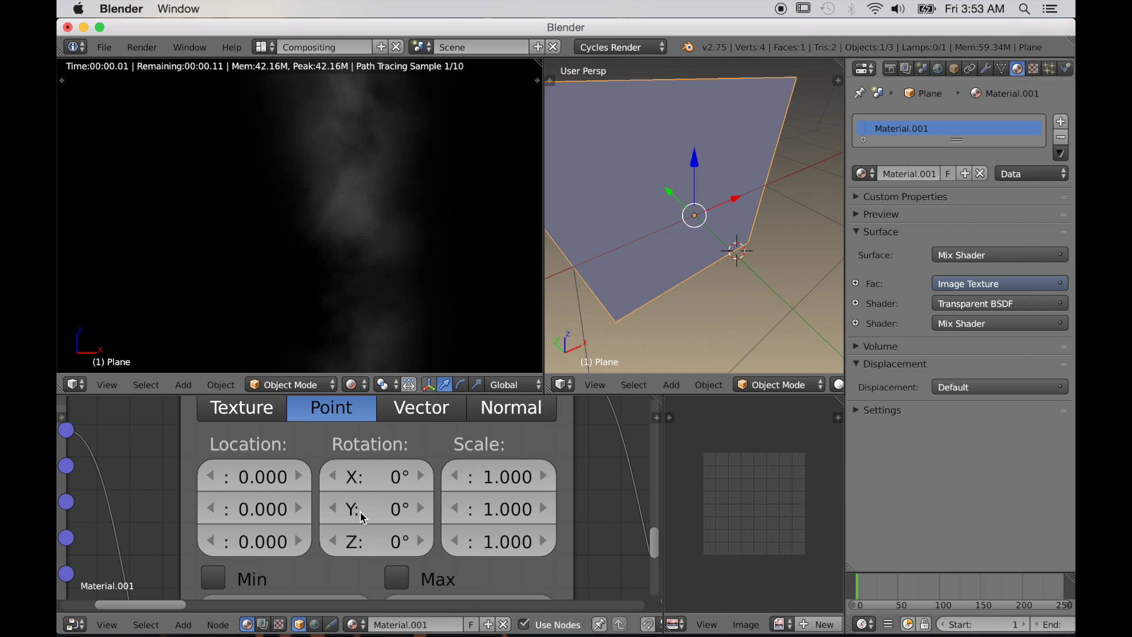
mouse_move(365, 546)
mouse_down()
mouse_move(415, 545)
mouse_move(365, 543)
mouse_up()
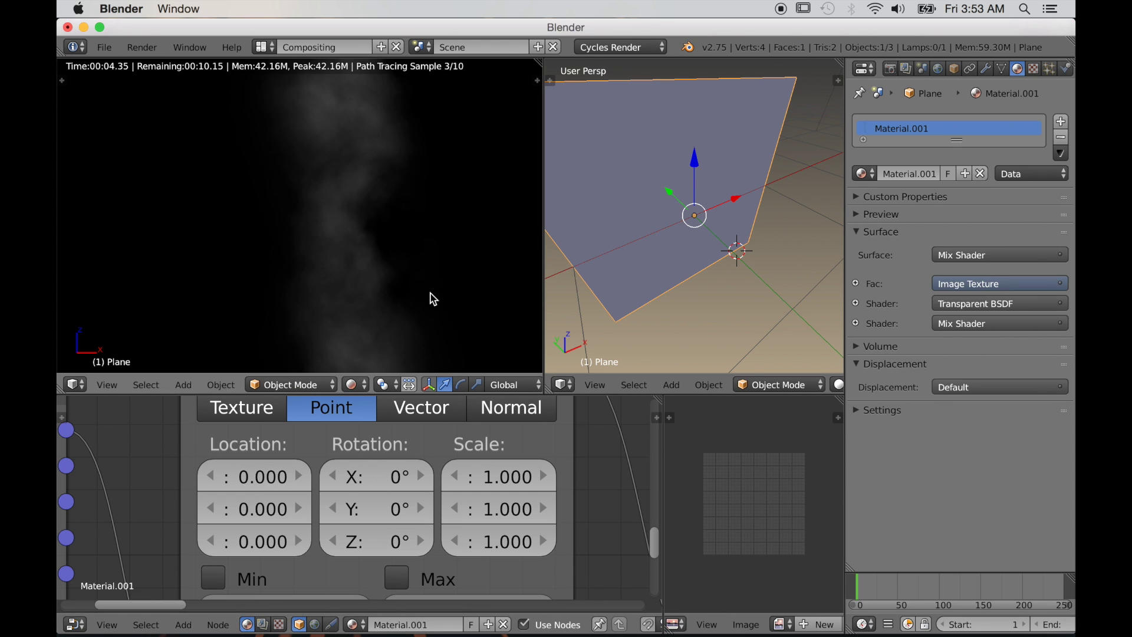
click(389, 476)
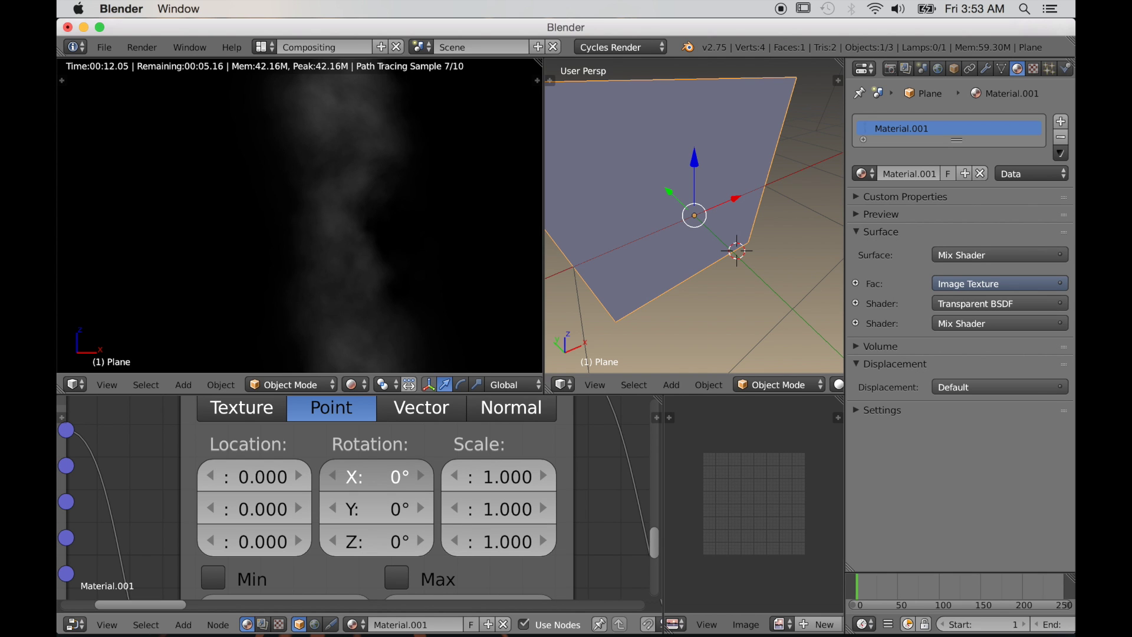
key(Return)
drag(401, 485, 354, 485)
key(Escape)
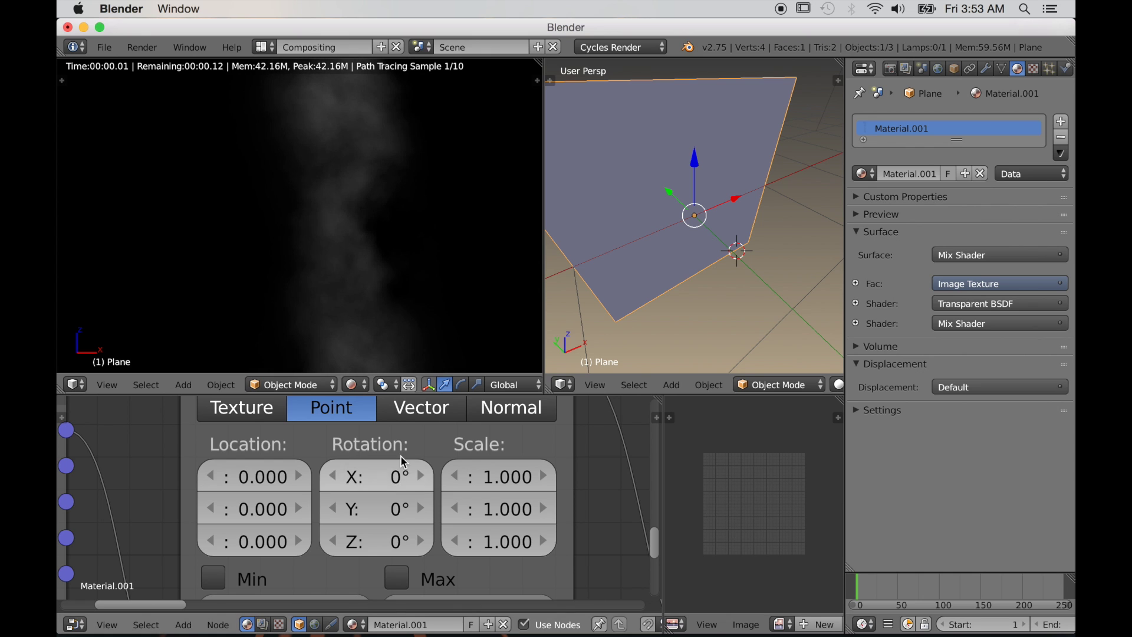
Set the World background strength to 0.200
click(939, 67)
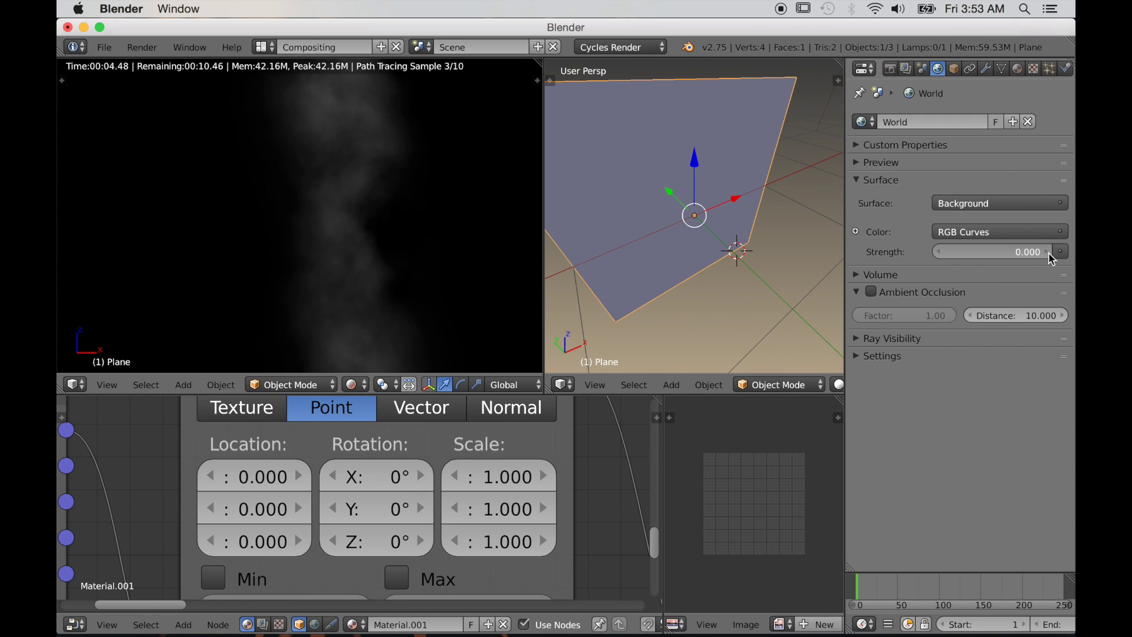
click(1048, 253)
click(1047, 252)
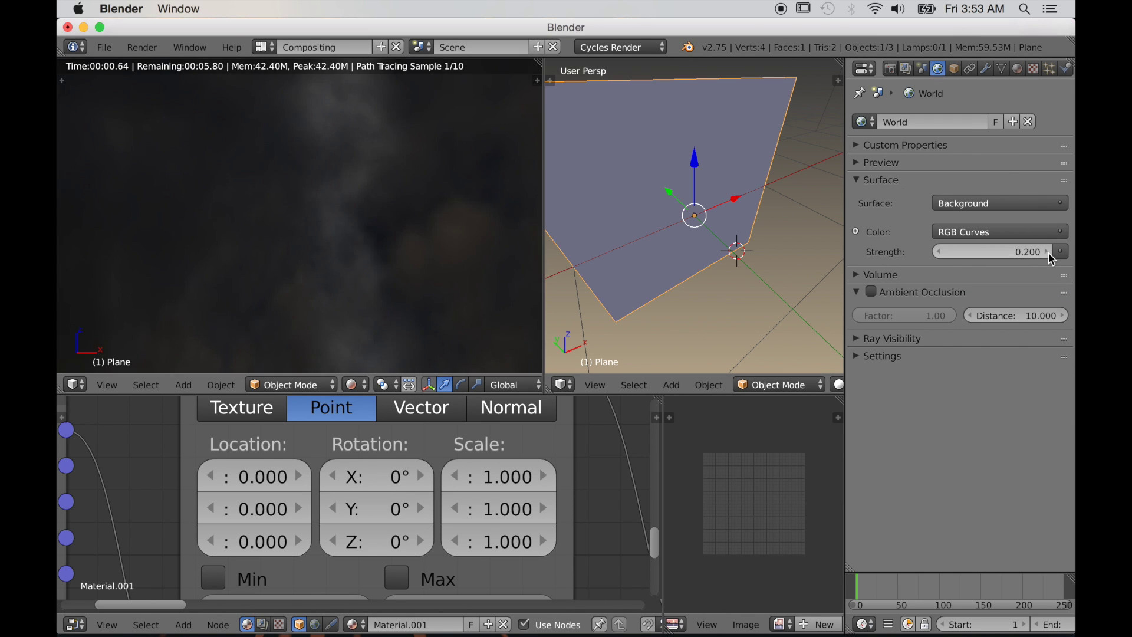
click(937, 254)
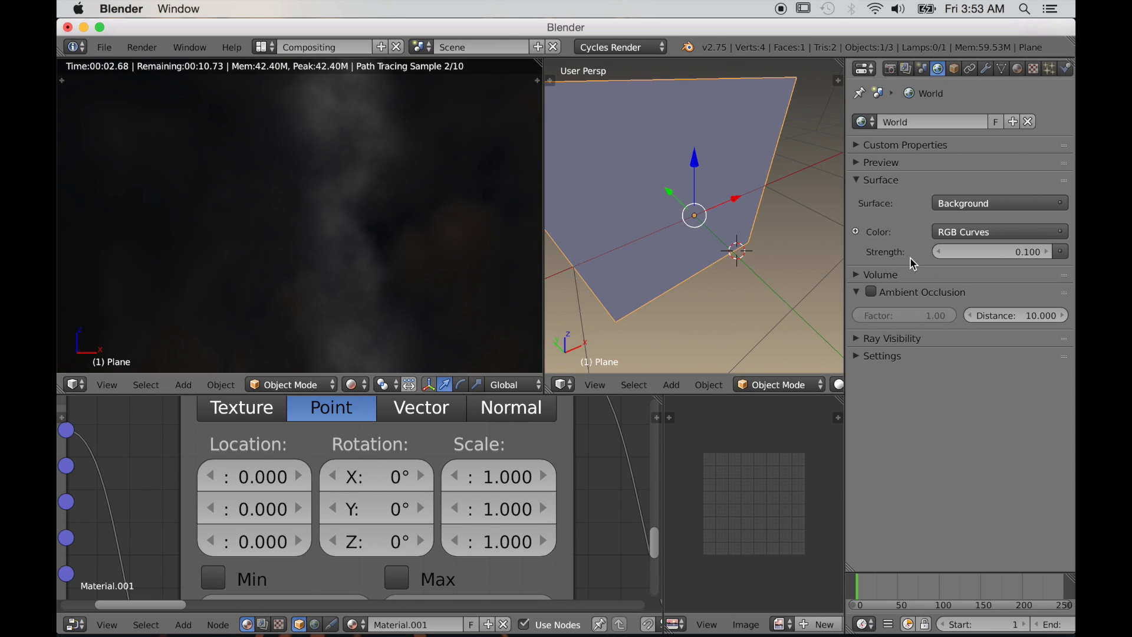
click(1047, 252)
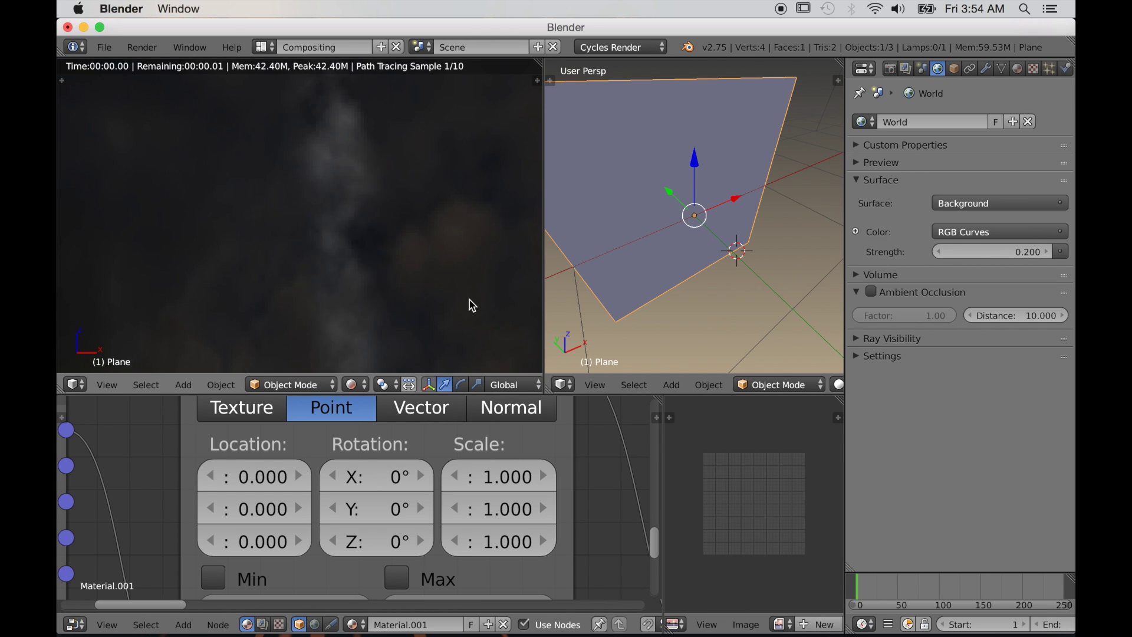
Duplicate the Ambient Occlusion node and place the copy directly below the original
scroll(432, 434, down, 3)
scroll(451, 574, down, 5)
middle_drag(507, 587, 356, 480)
scroll(613, 555, down, 2)
middle_drag(620, 555, 460, 539)
scroll(466, 543, up, 5)
middle_drag(531, 543, 399, 549)
scroll(410, 530, down, 2)
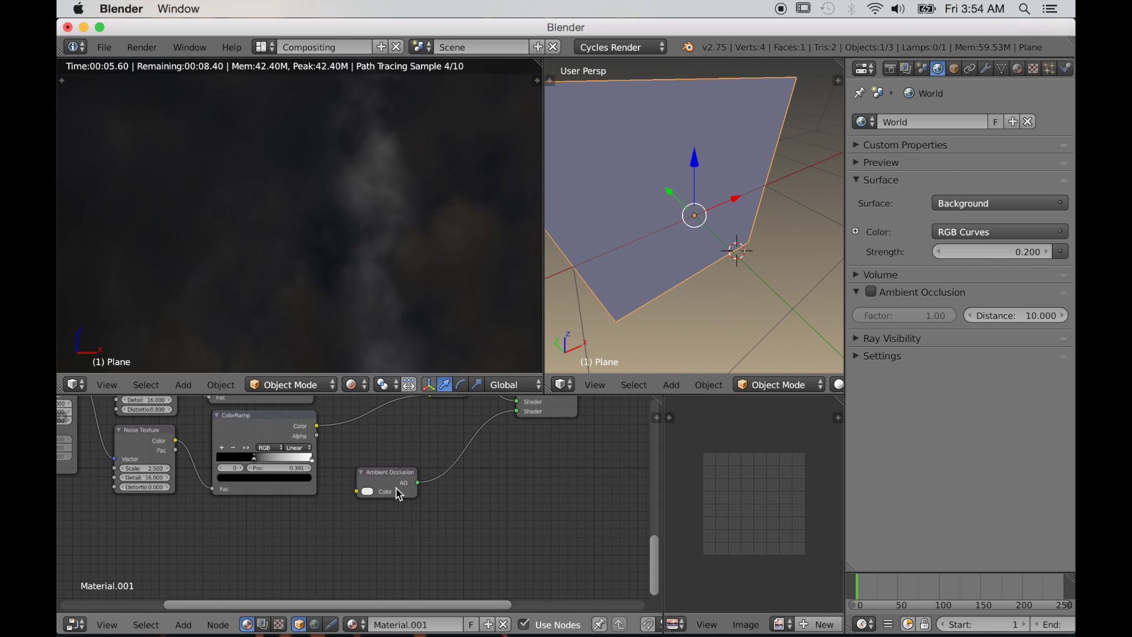
key(shift+d)
click(391, 551)
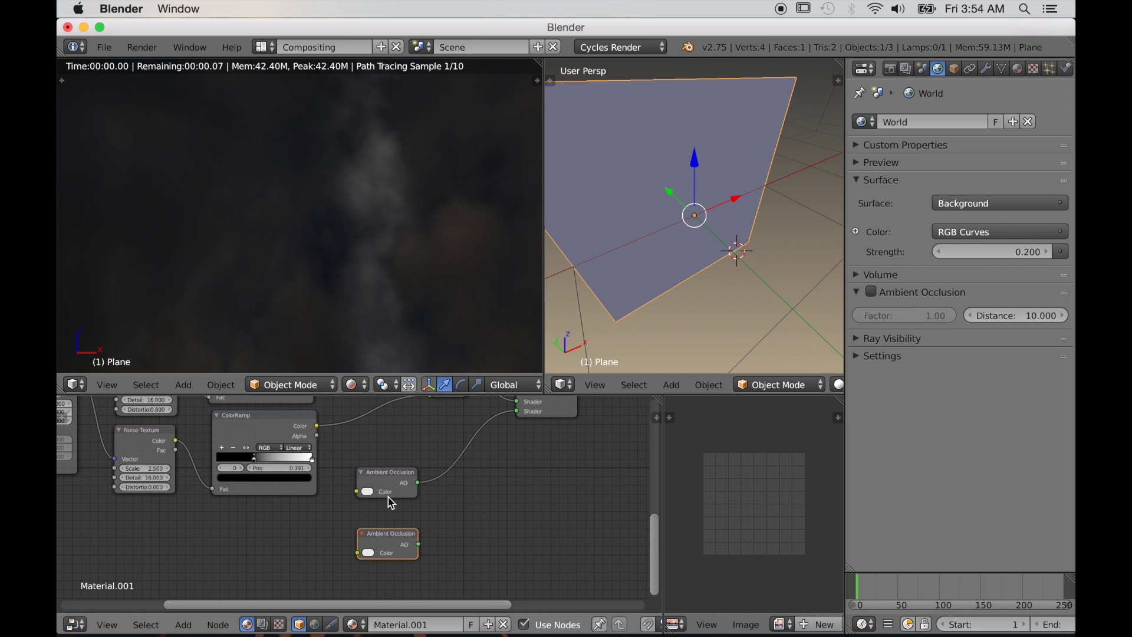
Combine the two Ambient Occlusion nodes with a new Mix Shader feeding the existing smoke Mix Shader, and make room for it
scroll(408, 492, down, 5)
drag(491, 439, 523, 436)
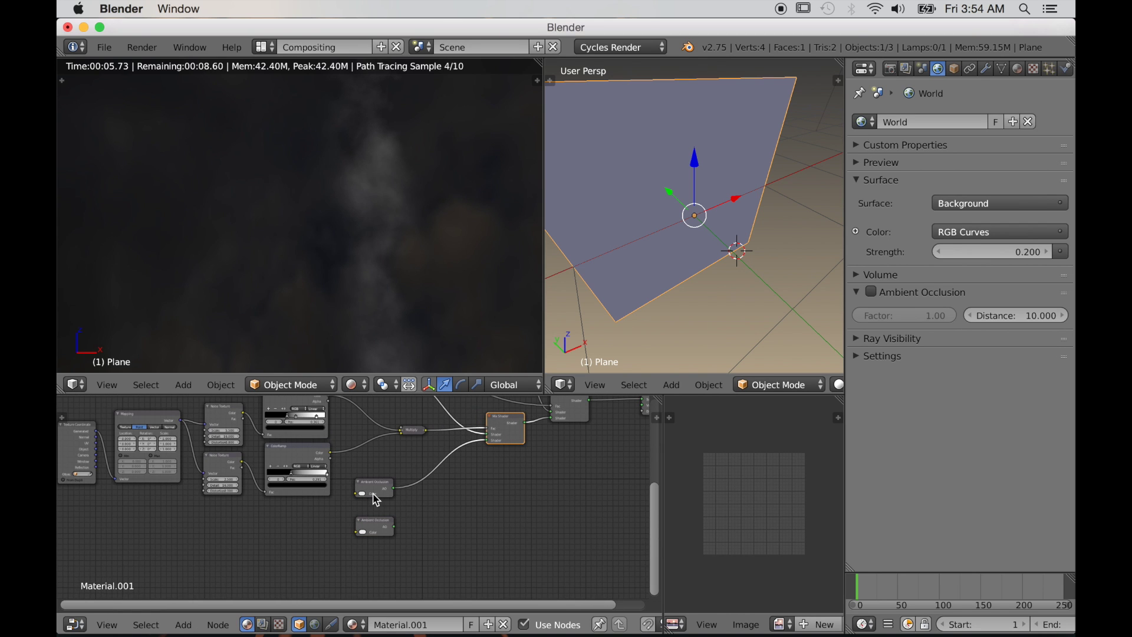
ctrl+shift+right_drag(374, 492, 379, 527)
scroll(419, 544, up, 3)
drag(500, 511, 476, 461)
Give the lower Ambient Occlusion node a light blue colour of about R 0.469, G 0.675, B 0.800
scroll(454, 531, up, 8)
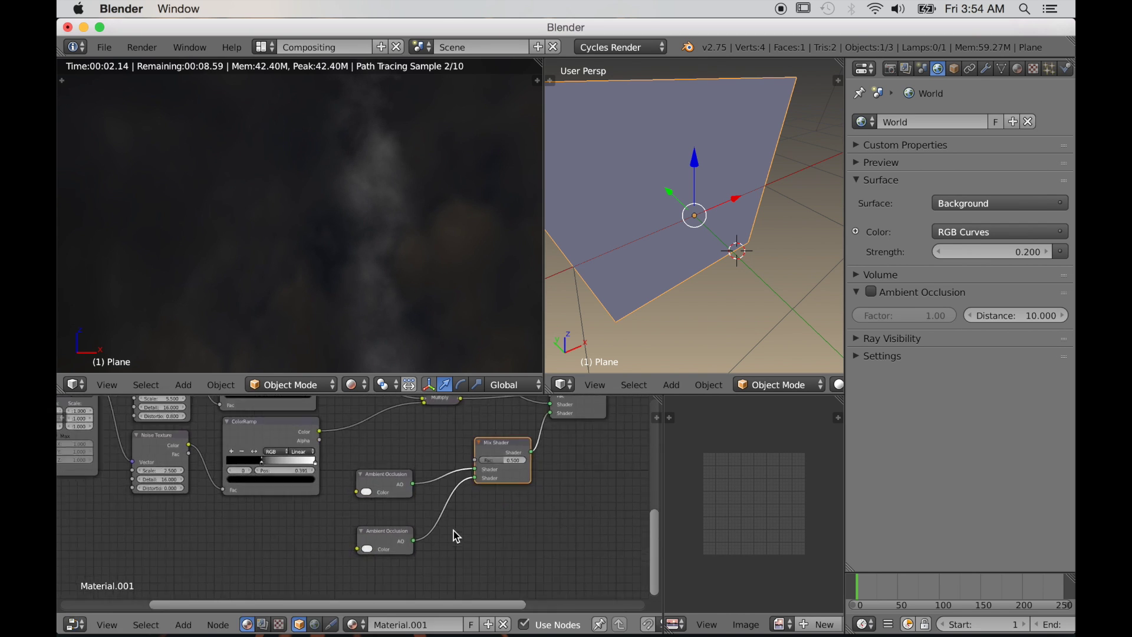
middle_drag(415, 541, 411, 520)
click(371, 558)
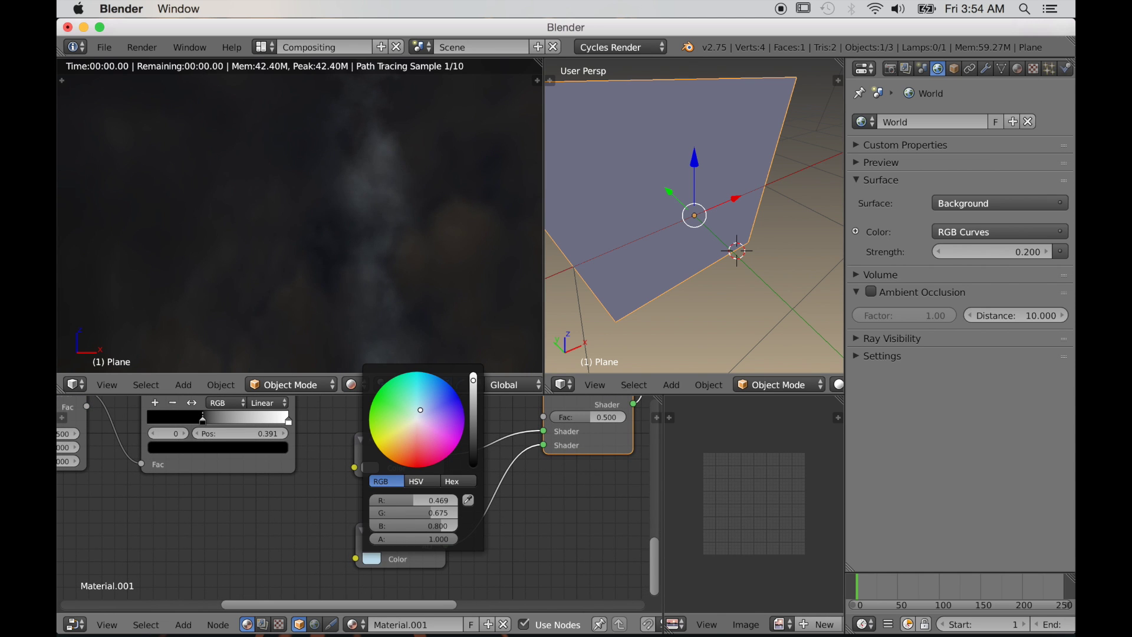
scroll(441, 508, up, 2)
scroll(429, 592, down, 2)
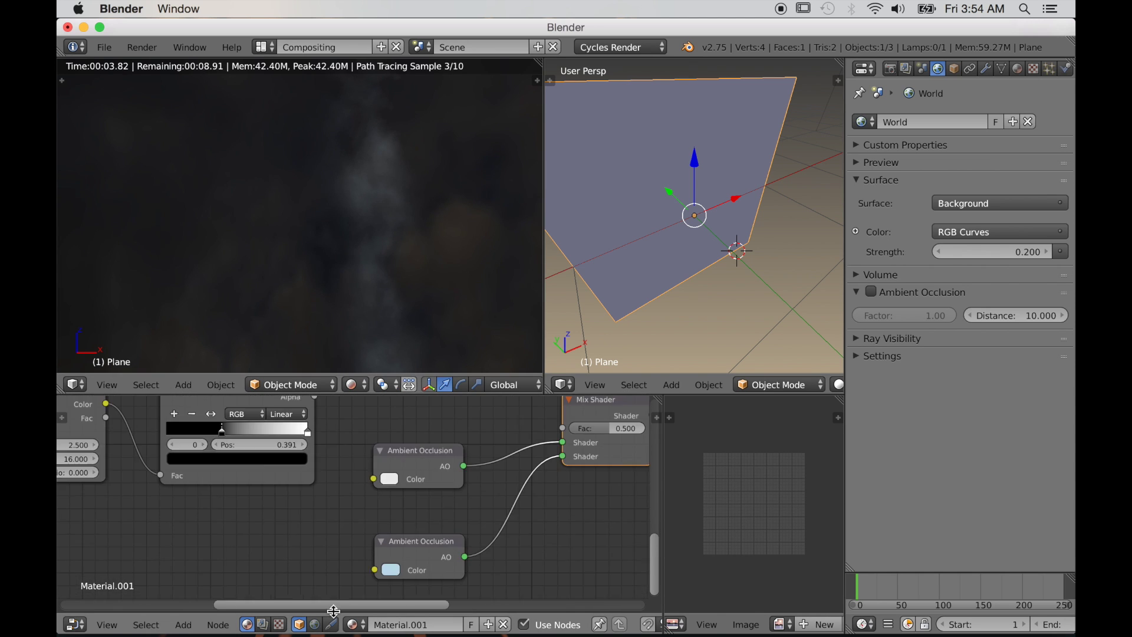
Add a Noise Texture below the lower ColorRamp and connect its Fac output to the Fac of the Ambient Occlusion Mix Shader
scroll(253, 554, down, 3)
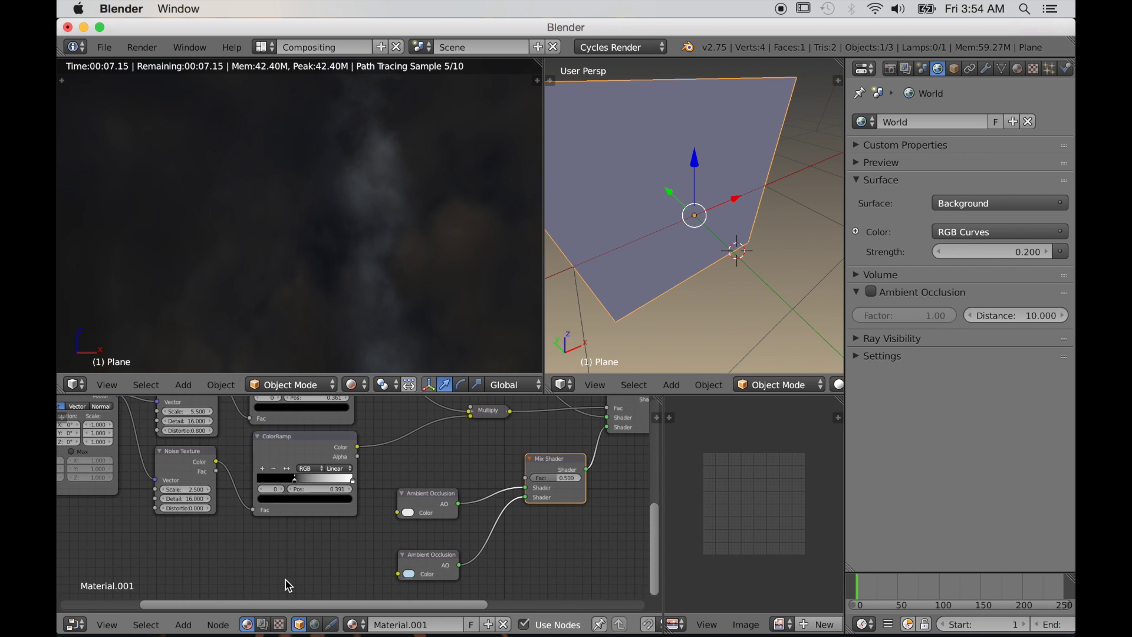
scroll(275, 557, down, 1)
key(shift+a)
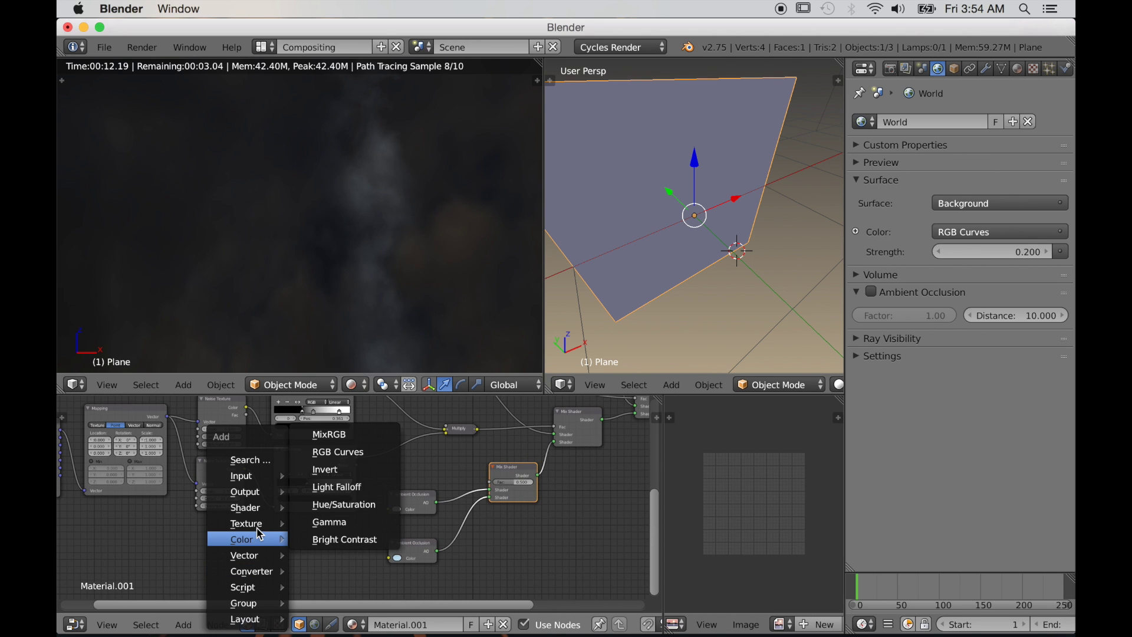
mouse_move(257, 531)
click(341, 401)
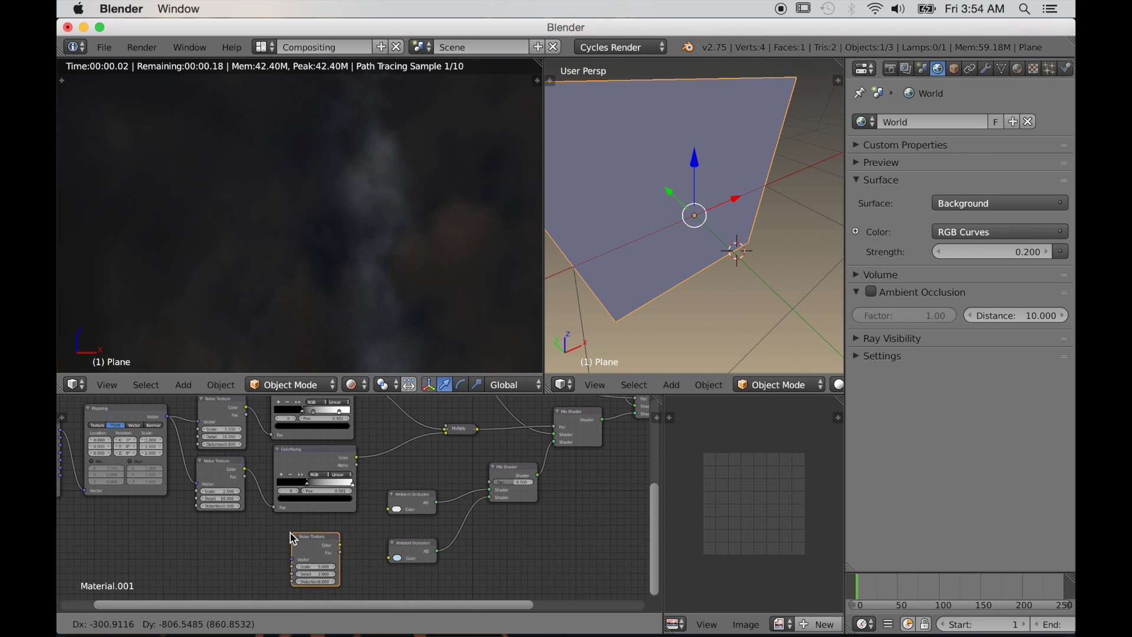
drag(340, 551, 494, 488)
scroll(420, 534, up, 4)
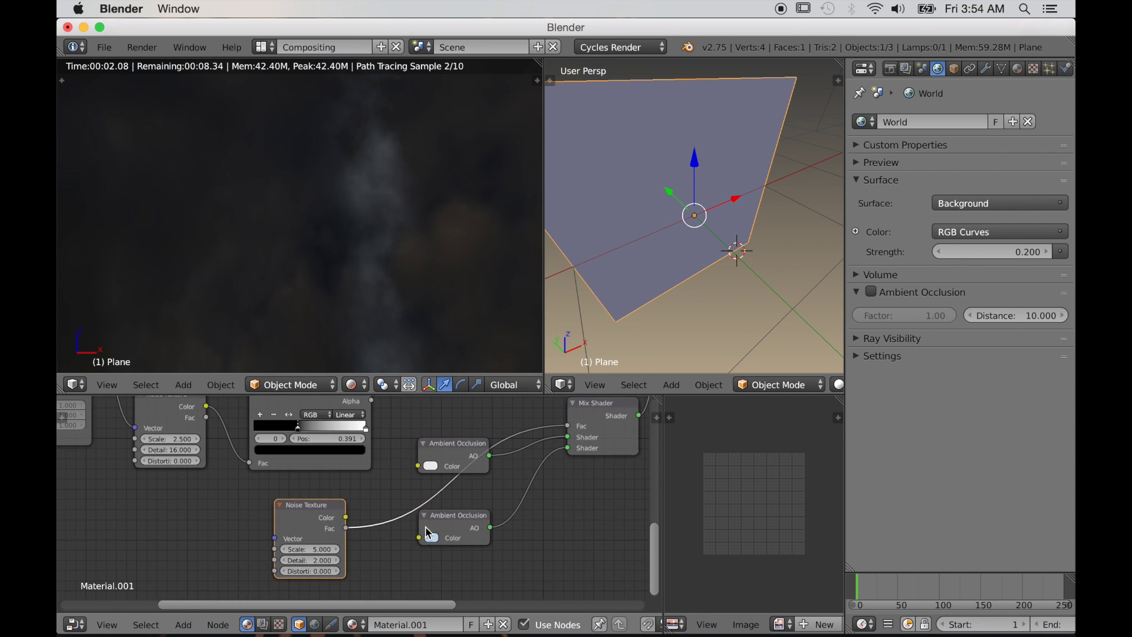
Set the new Noise Texture's Scale to 17.600
scroll(371, 534, up, 2)
drag(372, 537, 416, 536)
scroll(519, 484, down, 5)
middle_drag(519, 487, 287, 624)
scroll(313, 229, up, 1)
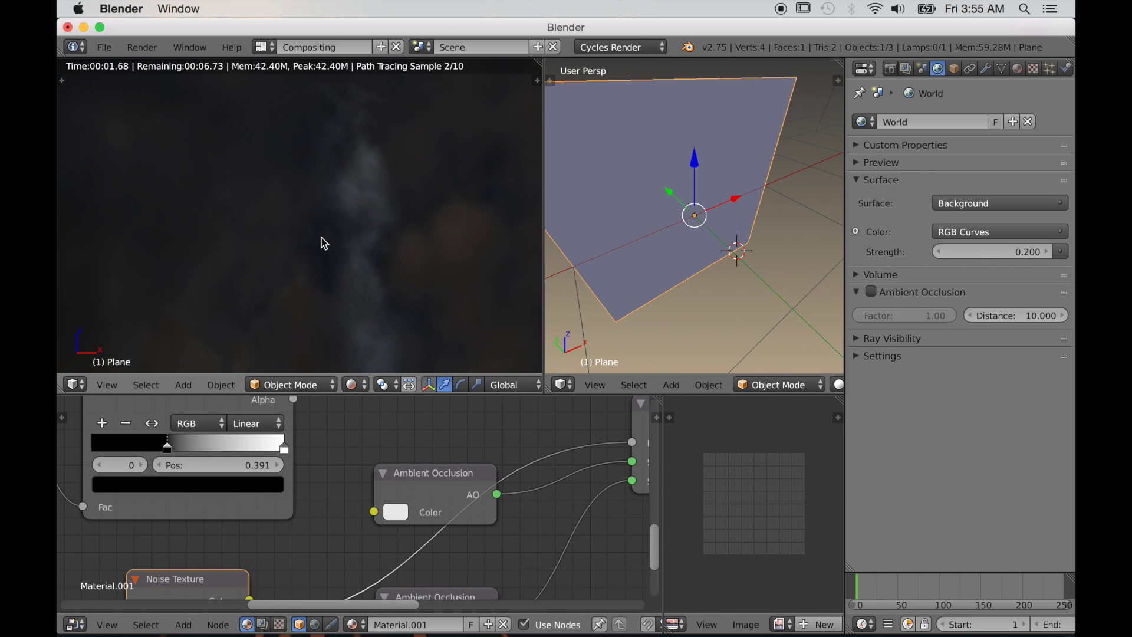
scroll(322, 240, down, 1)
scroll(302, 163, down, 5)
scroll(311, 220, up, 7)
scroll(345, 207, down, 2)
scroll(613, 247, down, 4)
scroll(466, 466, down, 4)
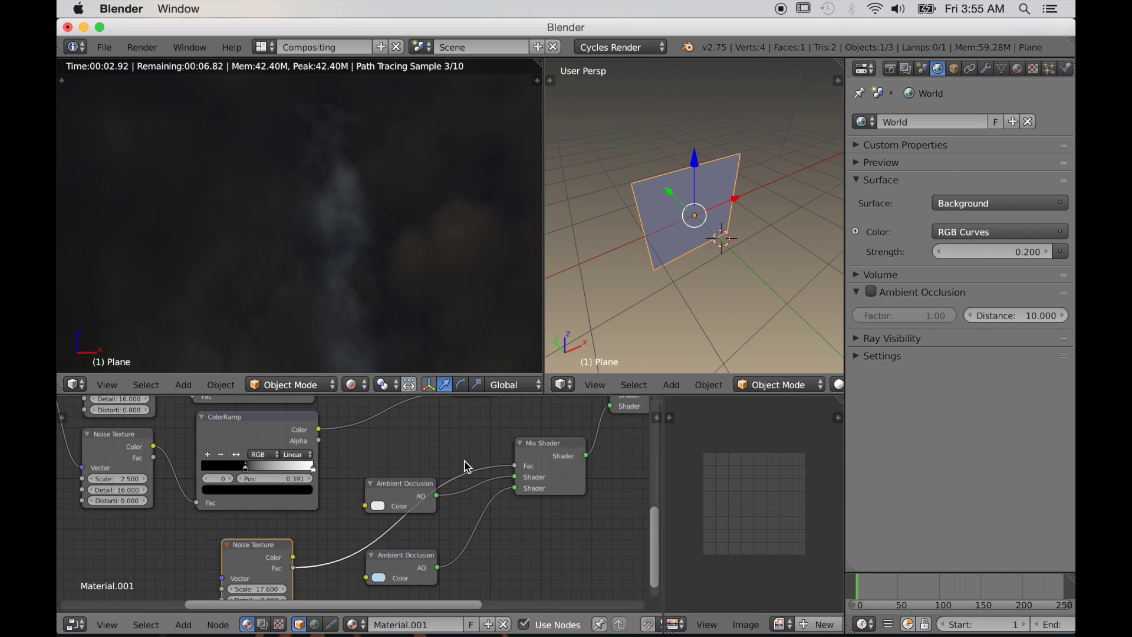
Enlarge the node editor and duplicate the uppermost Transparent BSDF, placing the copy above the last Mix Shader
drag(493, 393, 495, 315)
middle_drag(505, 369, 328, 476)
scroll(342, 470, down, 1)
drag(365, 373, 310, 380)
key(shift+d)
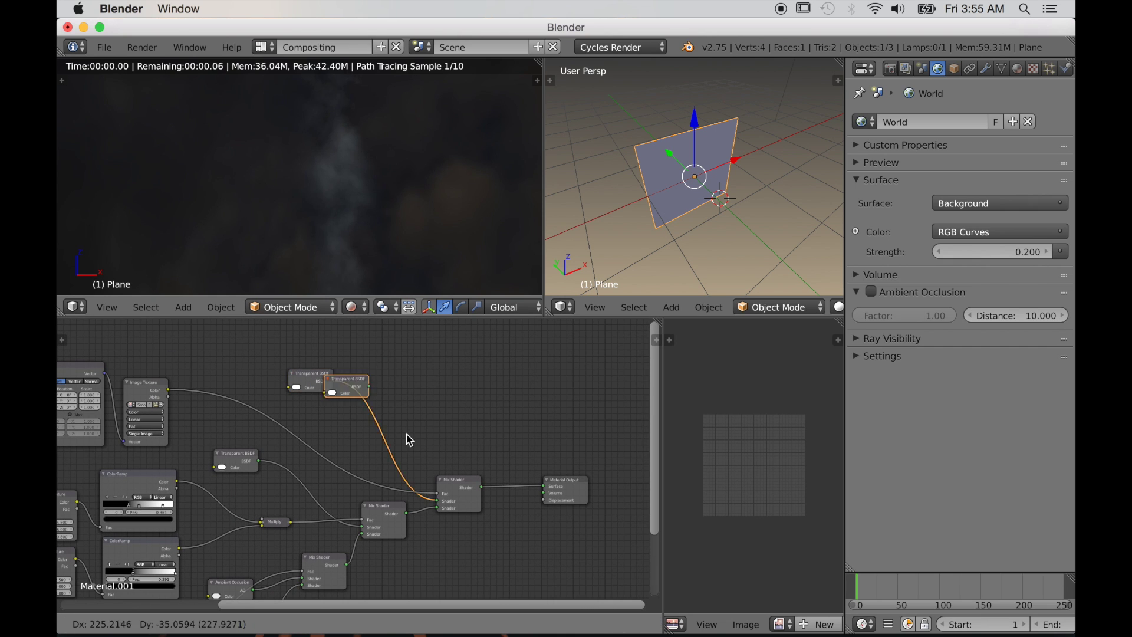
click(494, 415)
Mix the duplicated Transparent BSDF with the last Mix Shader through a new Mix Shader, moving the Material Output aside for space
drag(568, 490, 626, 480)
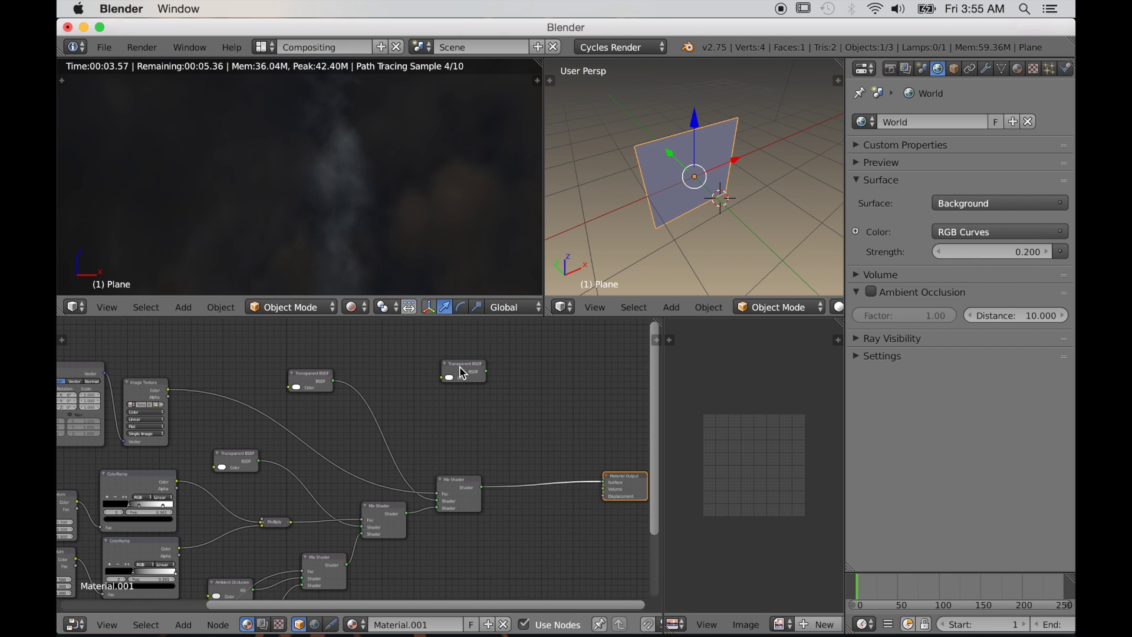
ctrl+shift+right_drag(461, 372, 462, 473)
drag(615, 486, 646, 408)
Add a Gradient Texture with Mapping and Texture Coordinate nodes, and connect its Color to the new Mix Shader's Fac
scroll(507, 451, up, 2)
middle_drag(507, 451, 476, 450)
key(shift+a)
mouse_move(403, 418)
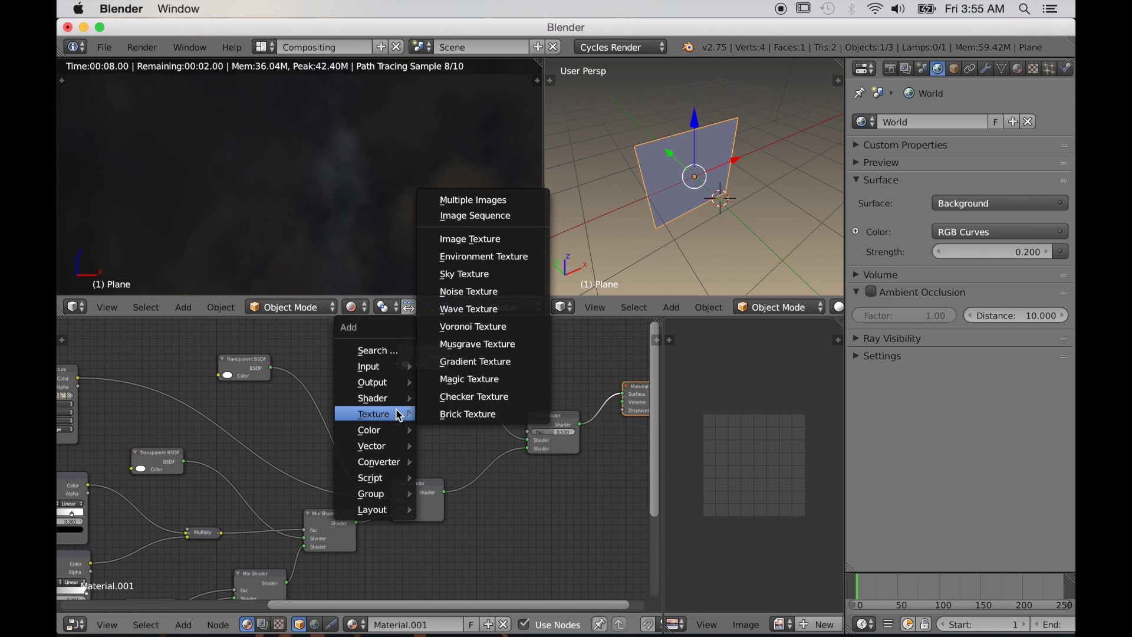
click(463, 361)
click(389, 398)
middle_drag(462, 434, 499, 460)
drag(364, 426, 368, 373)
click(537, 459)
key(ctrl+t)
middle_drag(515, 486, 397, 434)
drag(437, 417, 527, 451)
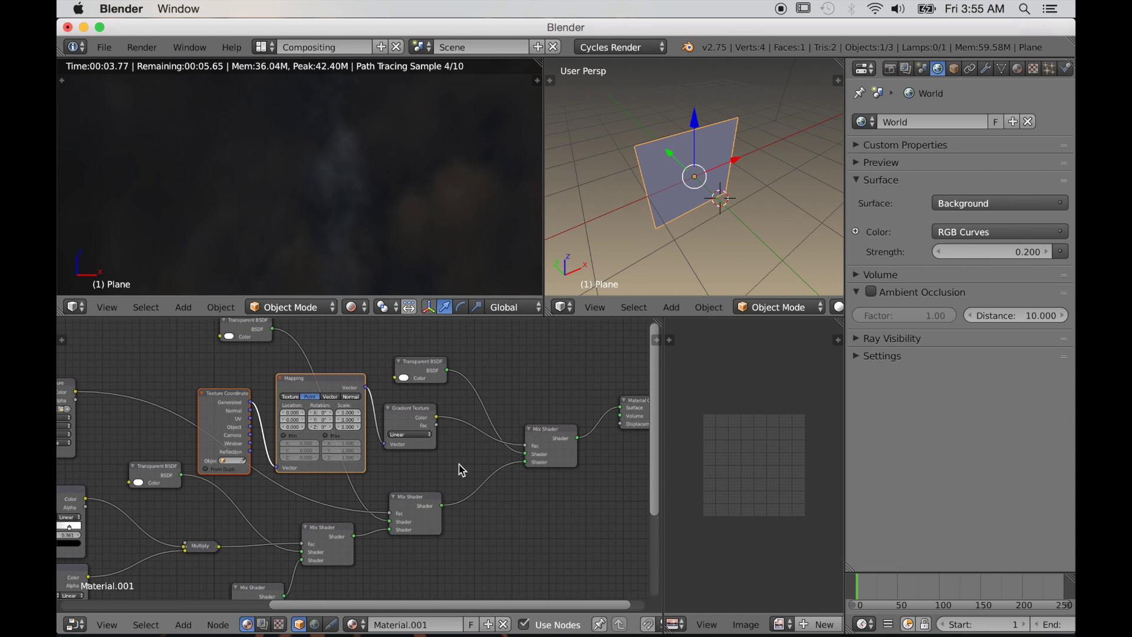
Preview the Gradient Texture and set its Mapping node to a Y rotation of -90° and an X location of 0.900
scroll(281, 478, up, 2)
middle_drag(547, 475, 463, 461)
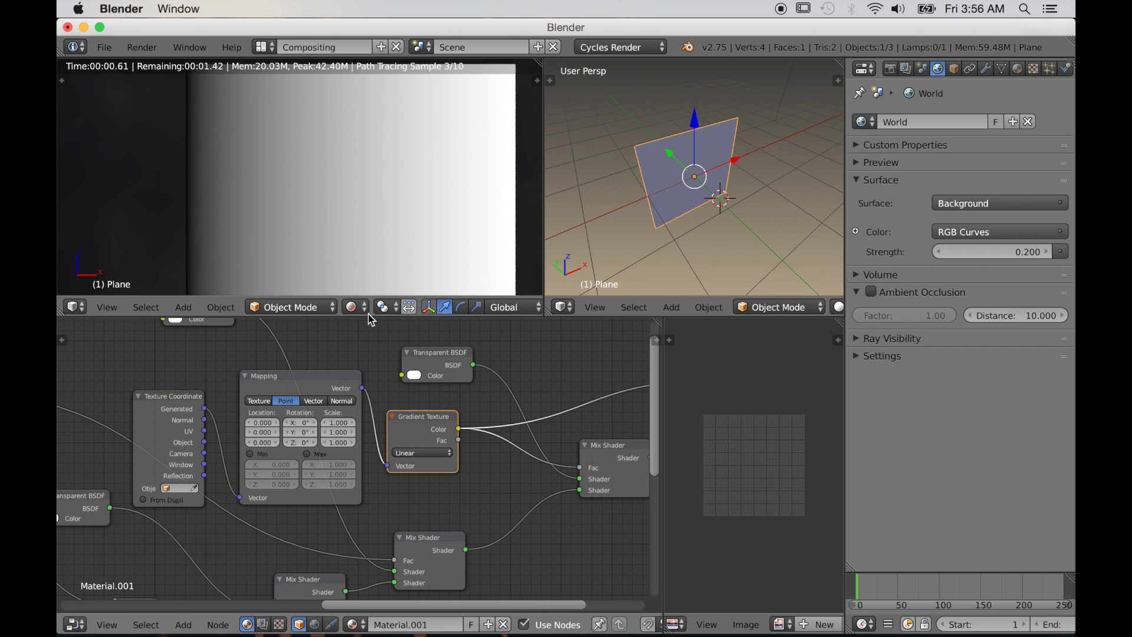
scroll(320, 409, up, 2)
click(293, 448)
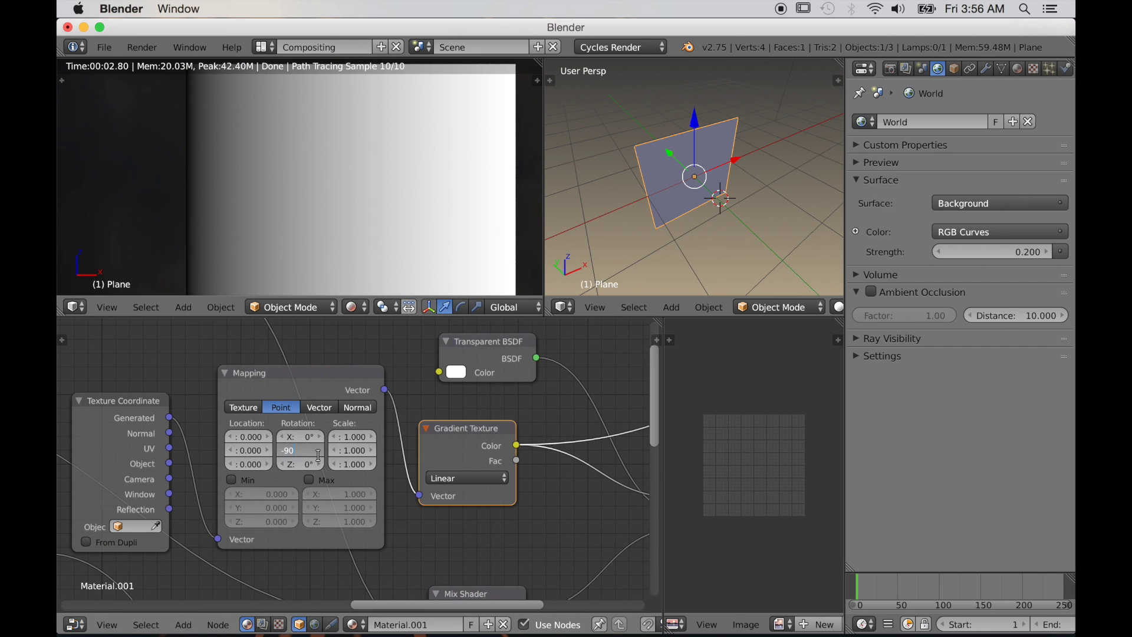
text(-90)
key(Return)
drag(238, 435, 268, 436)
scroll(342, 253, down, 2)
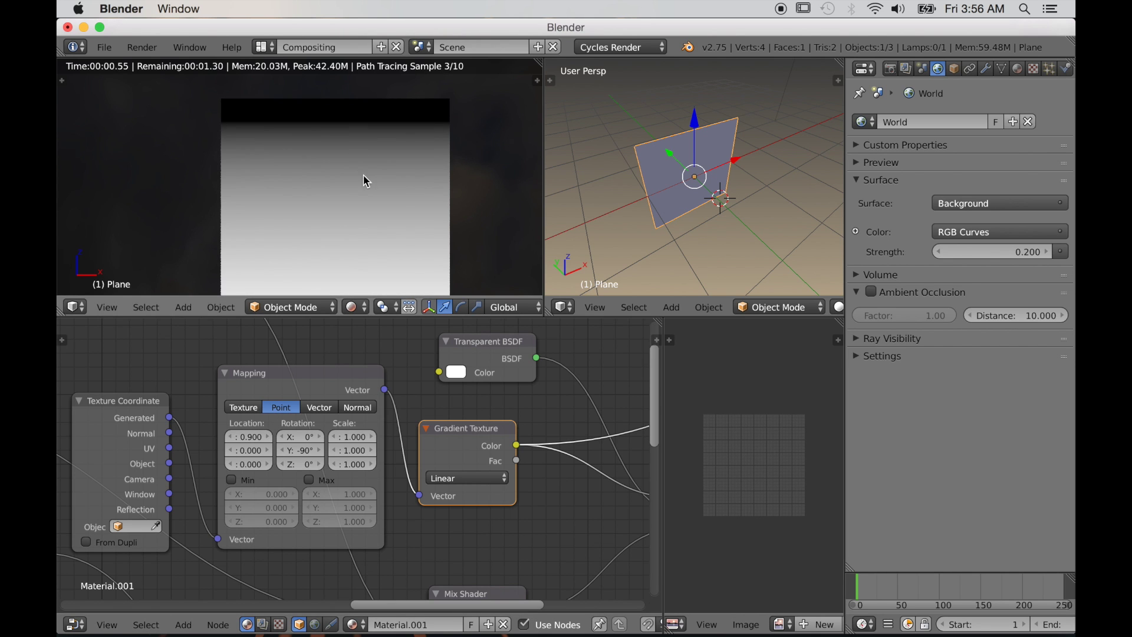
Switch the preview from the gradient back to the final Mix Shader and reframe the rendered smoke
scroll(494, 483, down, 4)
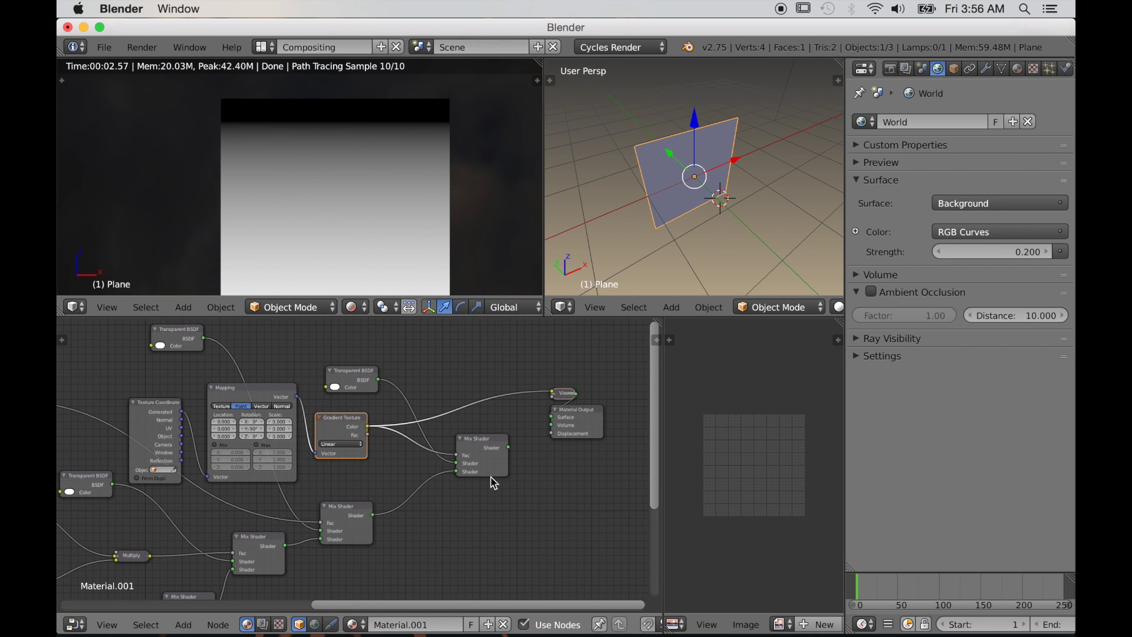
ctrl+shift+click(485, 450)
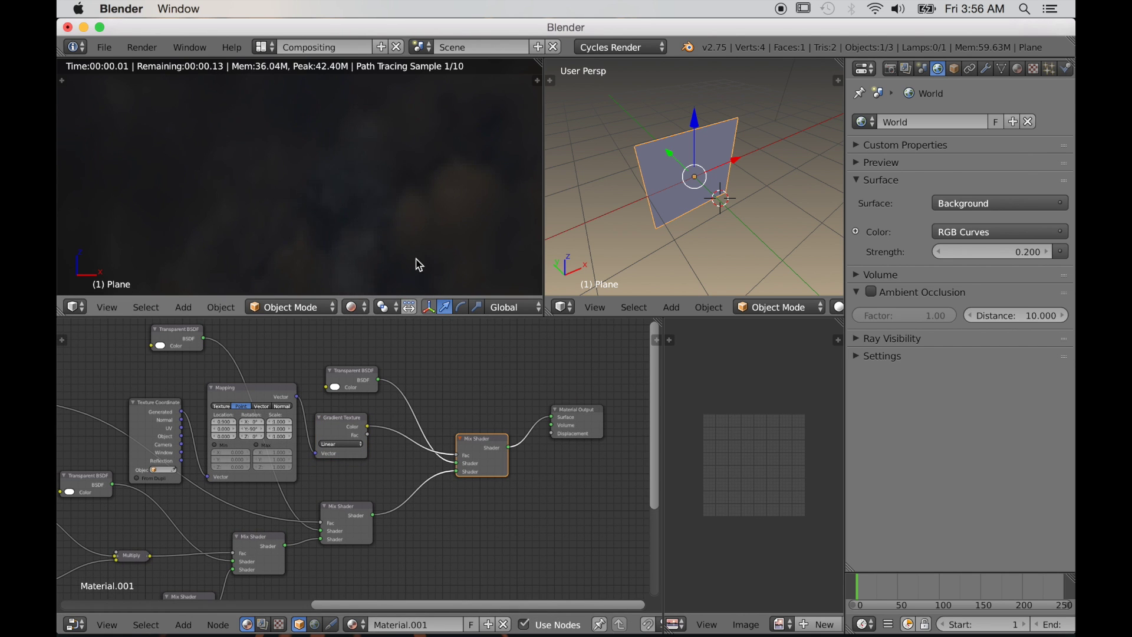
shift+middle_drag(406, 189, 351, 185)
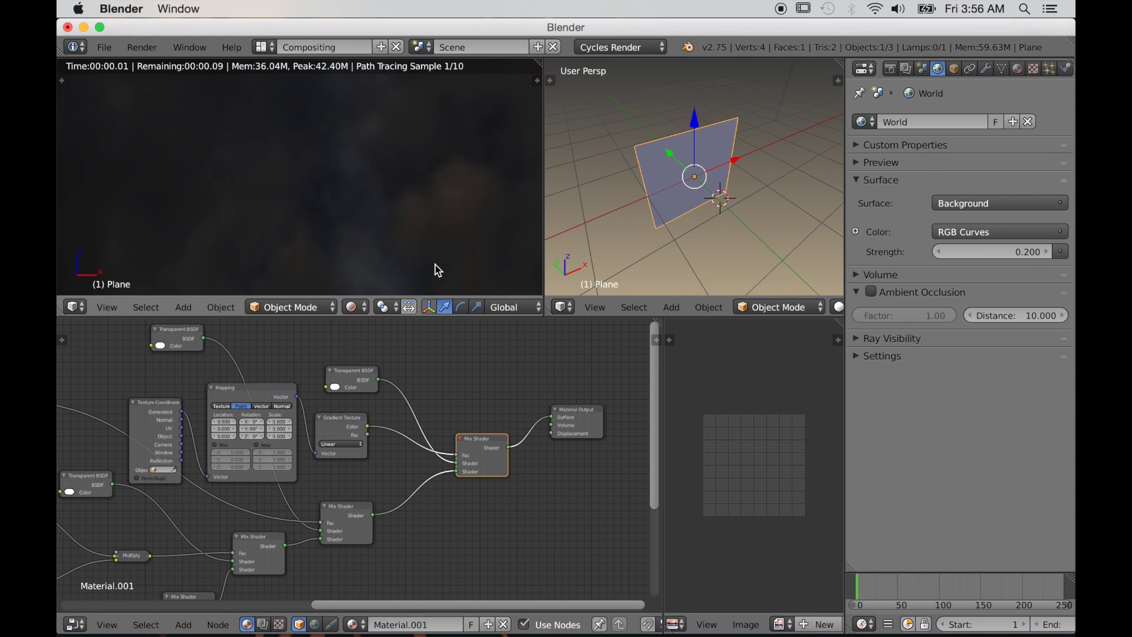
Enlarge the 3D views, split the solid-shaded one horizontally, and turn its lower part into a Dope Sheet
drag(488, 320, 512, 442)
scroll(177, 525, down, 3)
middle_drag(251, 563, 505, 484)
scroll(377, 554, up, 1)
drag(542, 441, 553, 320)
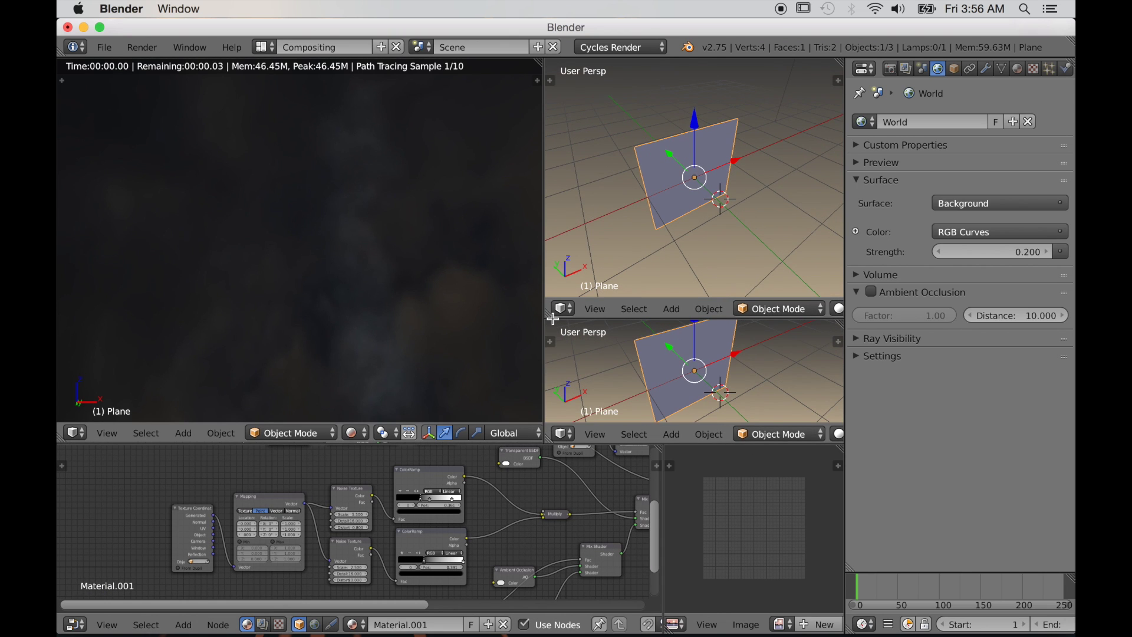
click(564, 434)
click(589, 353)
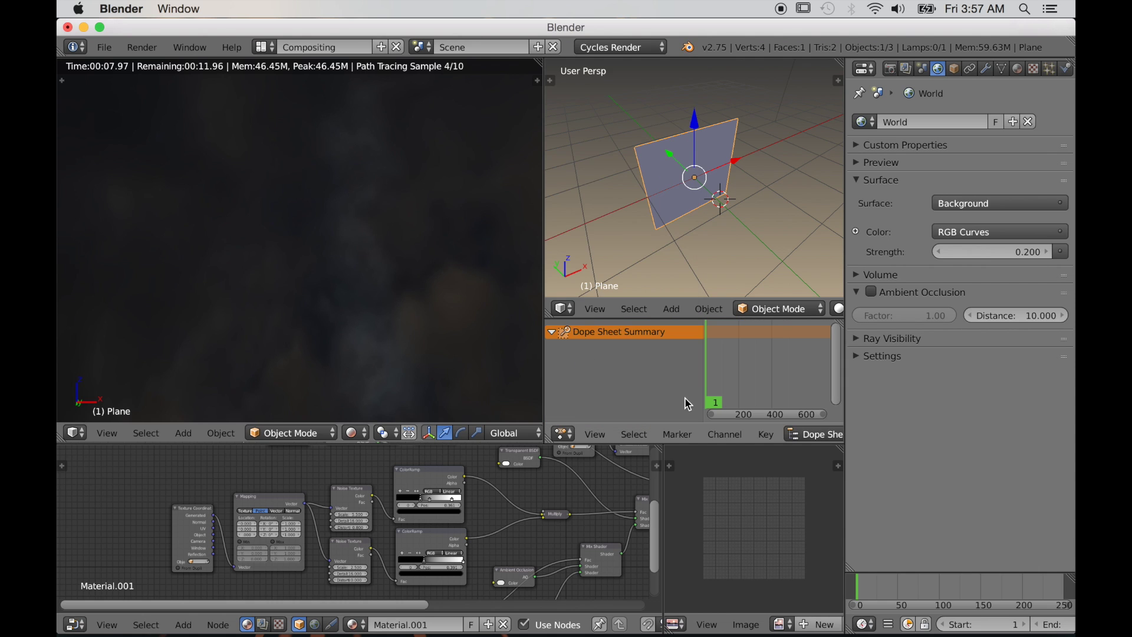
Brighten the colours of the two Ambient Occlusion nodes to full value, making the upper one pure white
shift+middle_drag(422, 376, 391, 356)
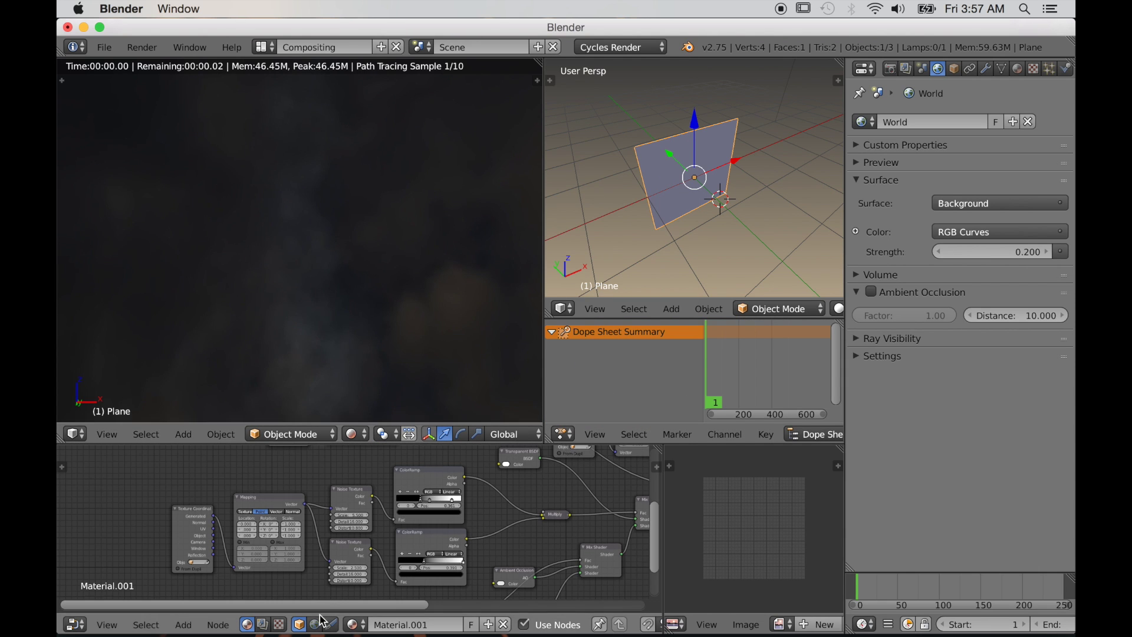
ctrl+middle_drag(532, 599, 501, 538)
scroll(501, 539, up, 15)
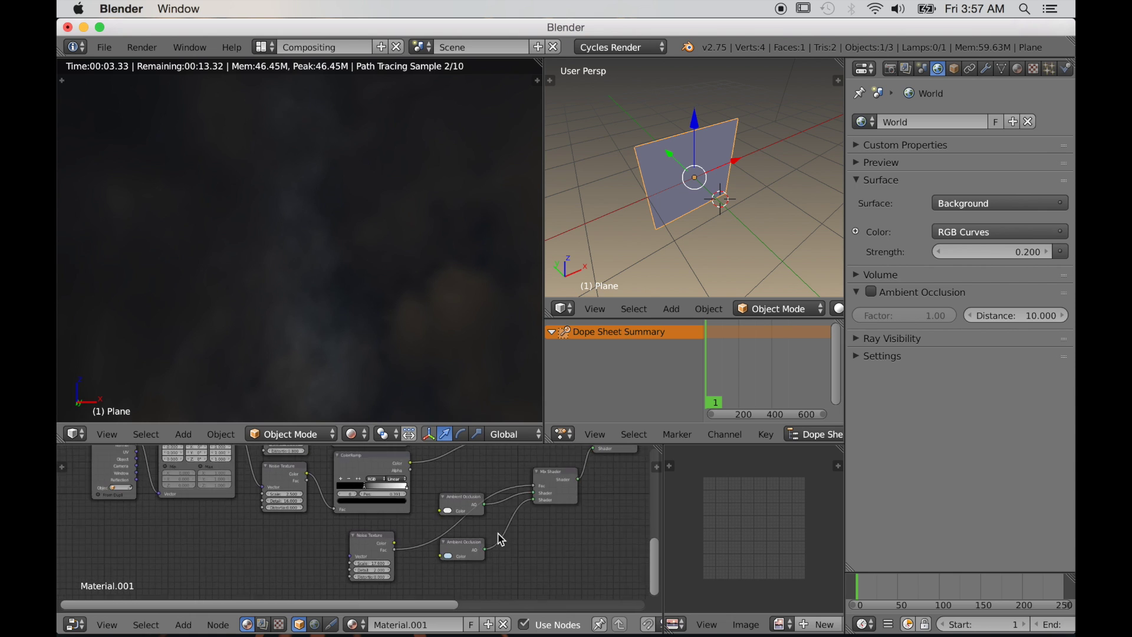
click(484, 553)
drag(611, 339, 610, 330)
middle_drag(418, 489, 381, 574)
click(448, 525)
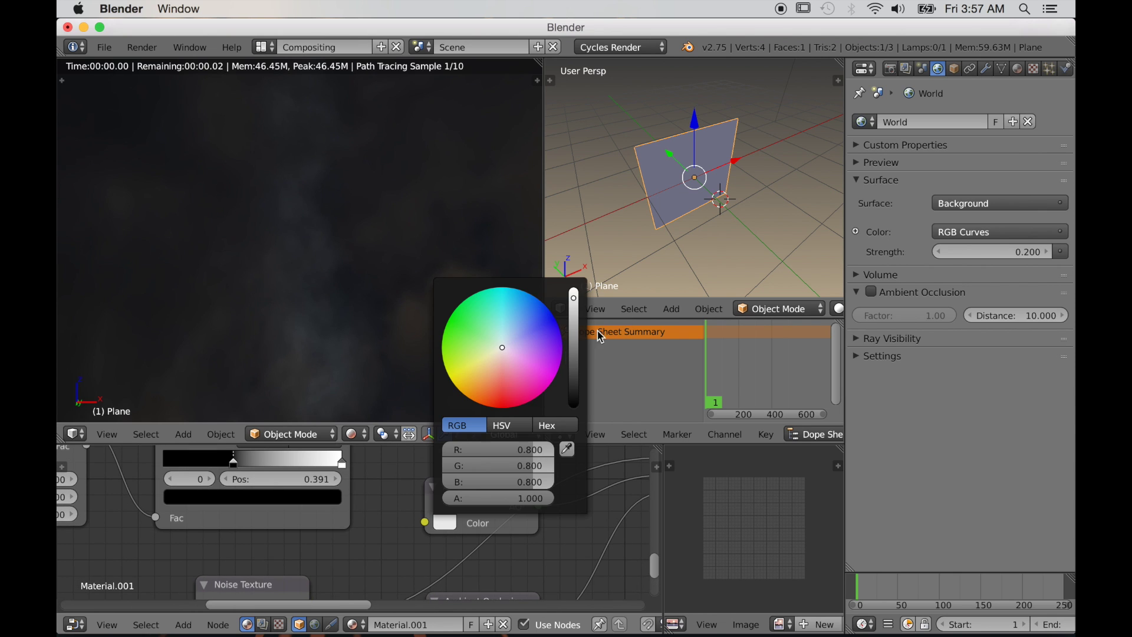
drag(577, 300, 576, 287)
scroll(378, 548, down, 3)
middle_drag(390, 554, 453, 577)
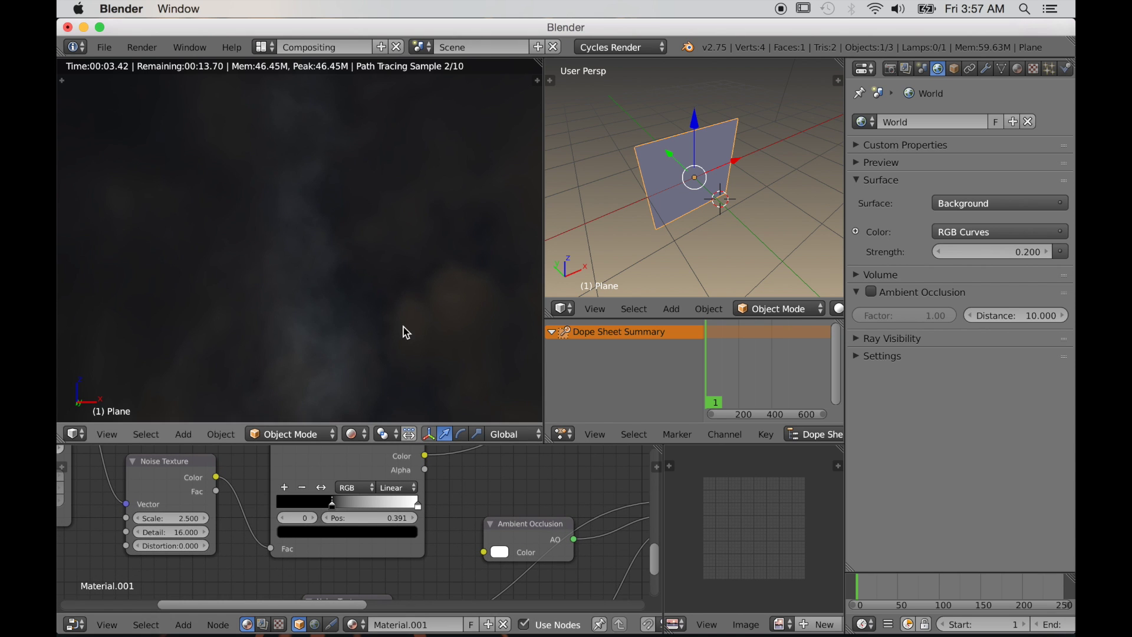
Insert a rotation keyframe at frame 1 on the Mapping node that feeds the two Noise Textures
scroll(481, 541, down, 2)
middle_drag(482, 540, 492, 548)
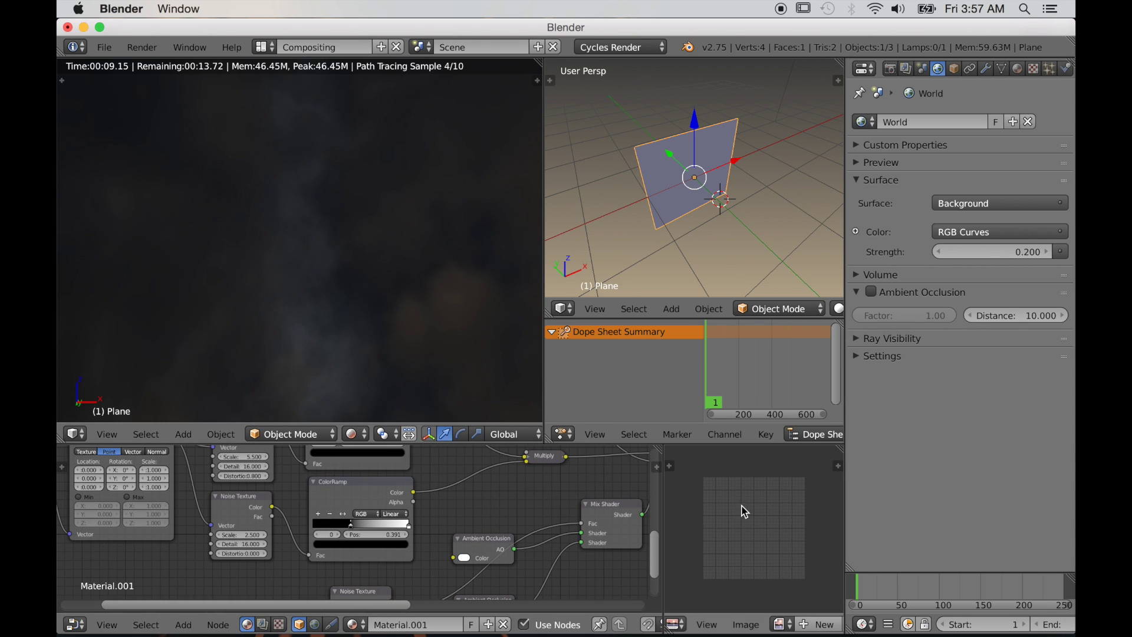
scroll(318, 533, up, 3)
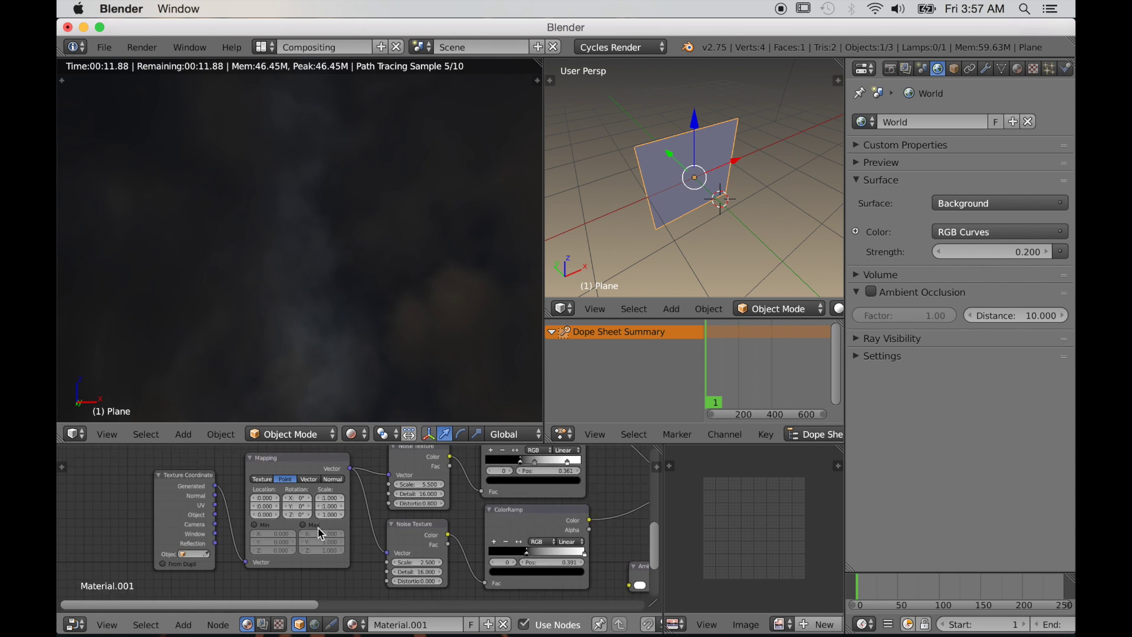
middle_drag(318, 533, 388, 532)
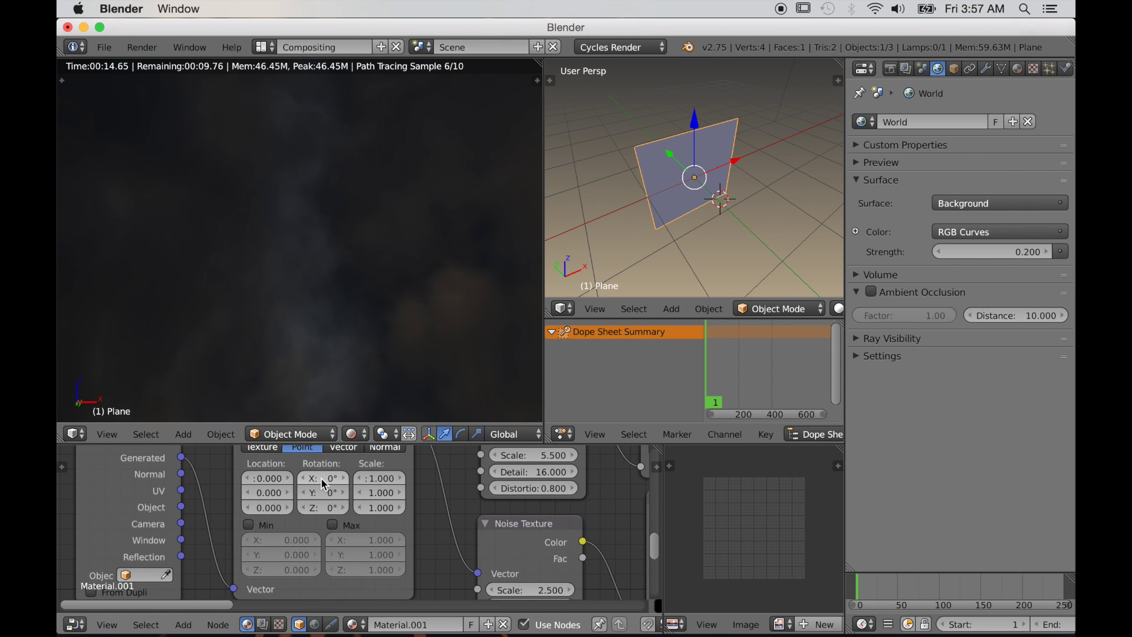
key(i)
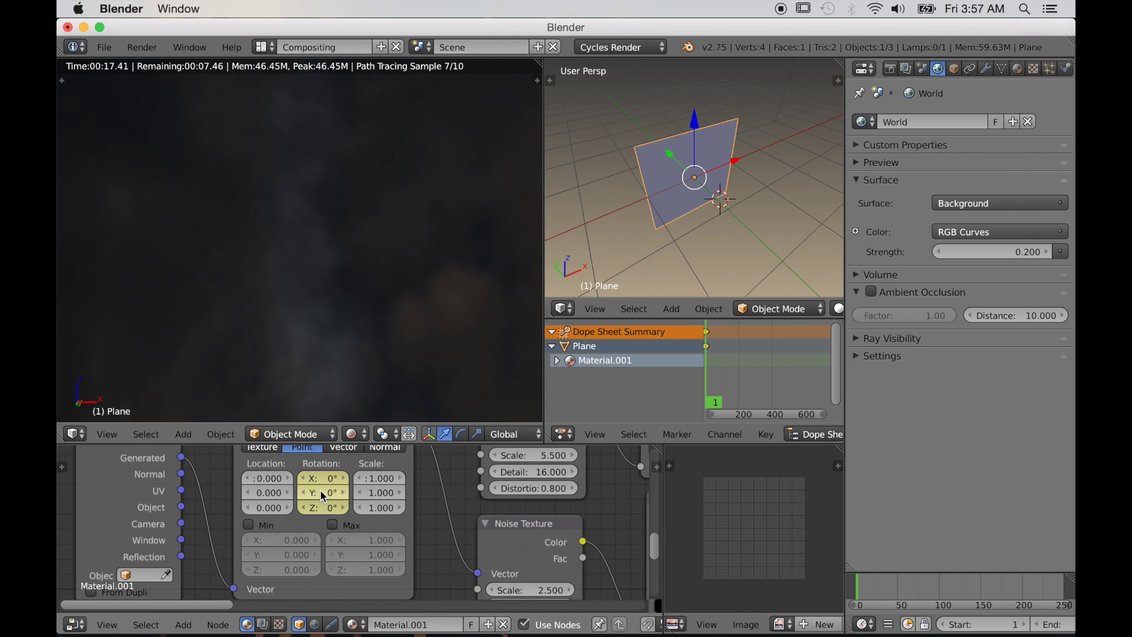
Go to frame 250, set the Mapping node's X rotation to -130.4°, and keyframe the rotation there
scroll(351, 529, up, 5)
middle_drag(369, 542, 385, 591)
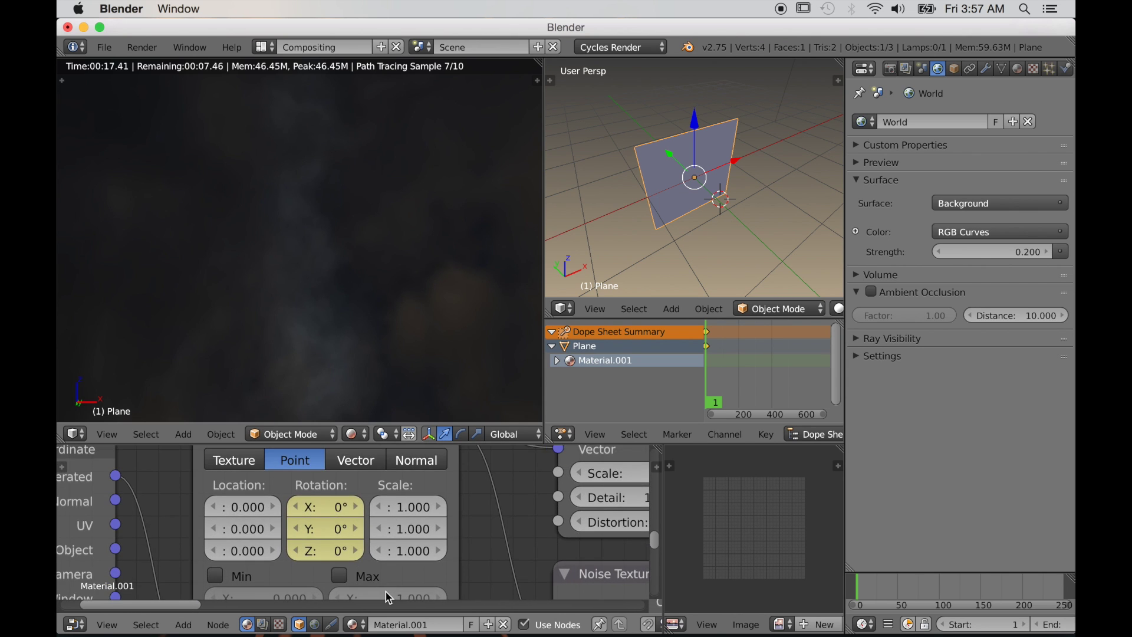
scroll(347, 520, up, 2)
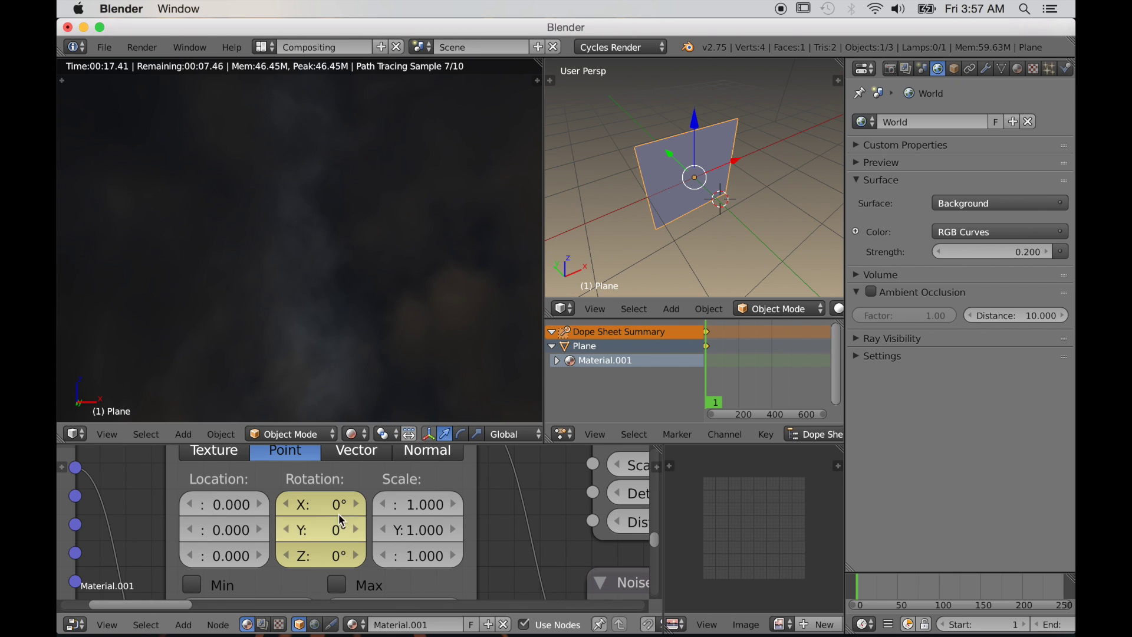
click(1067, 592)
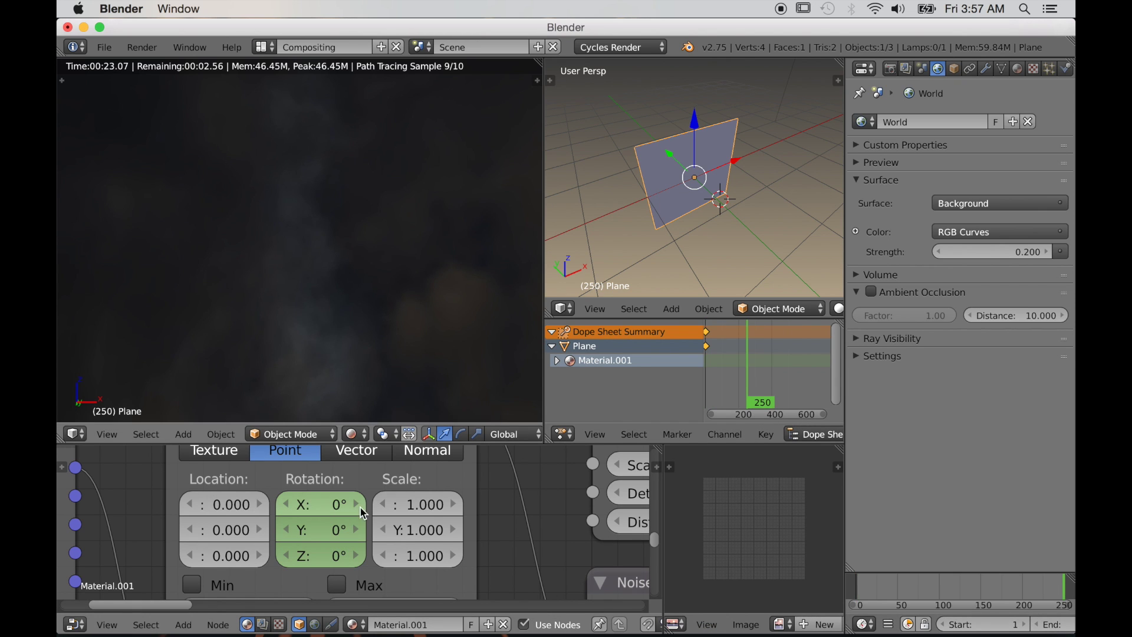
drag(353, 508, 141, 509)
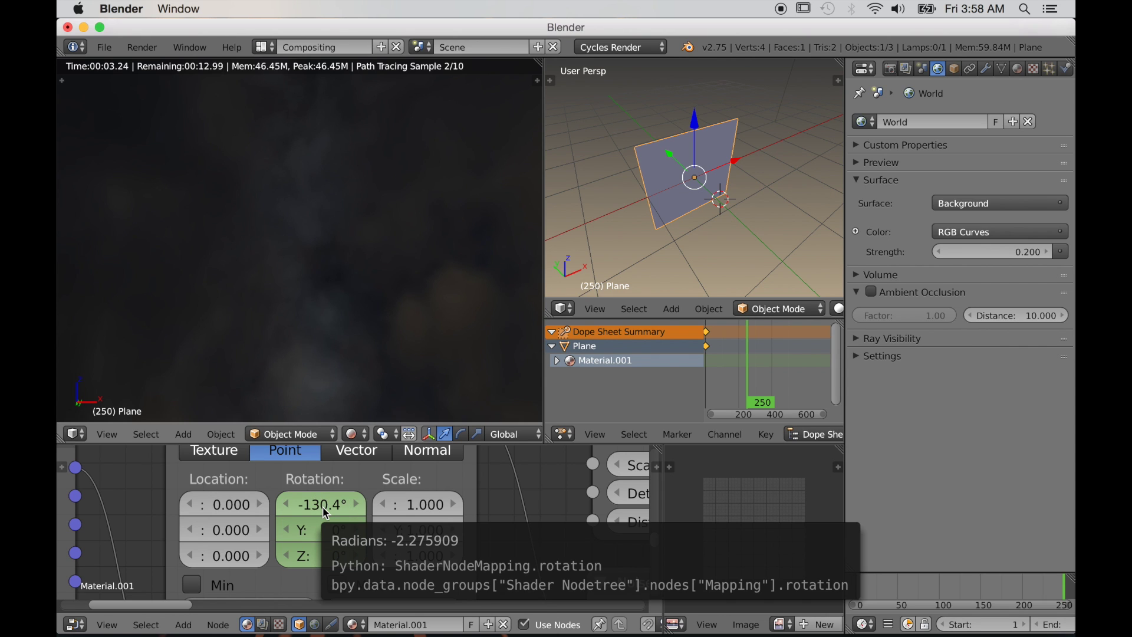
key(i)
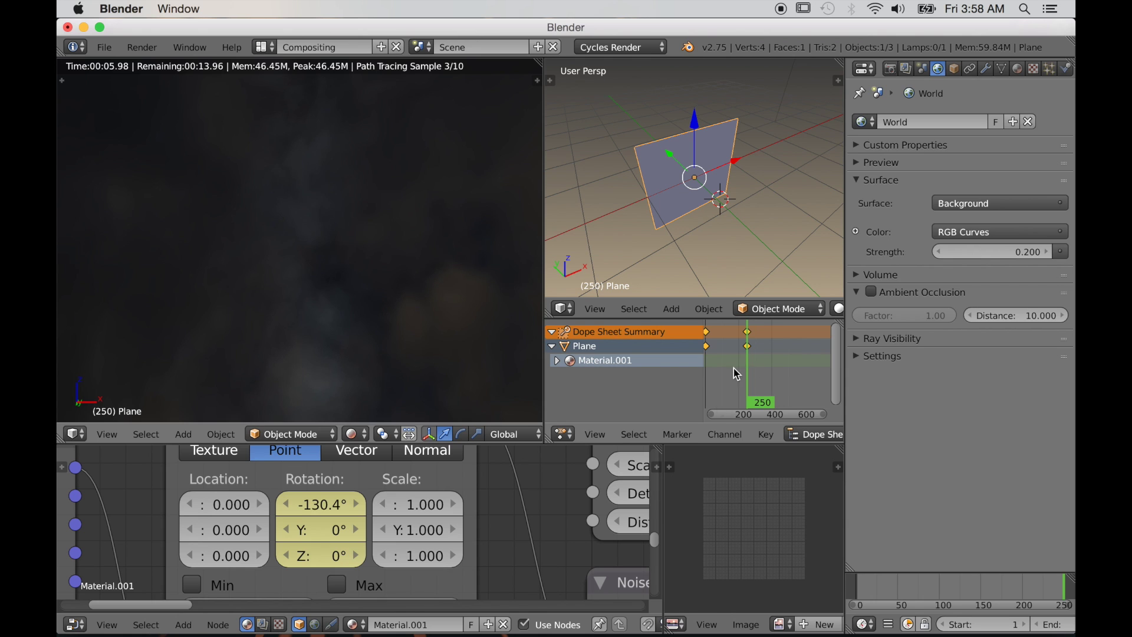
Set the rotation keyframes to Linear interpolation and choose Linear Extrapolation for the animation channels
key(t)
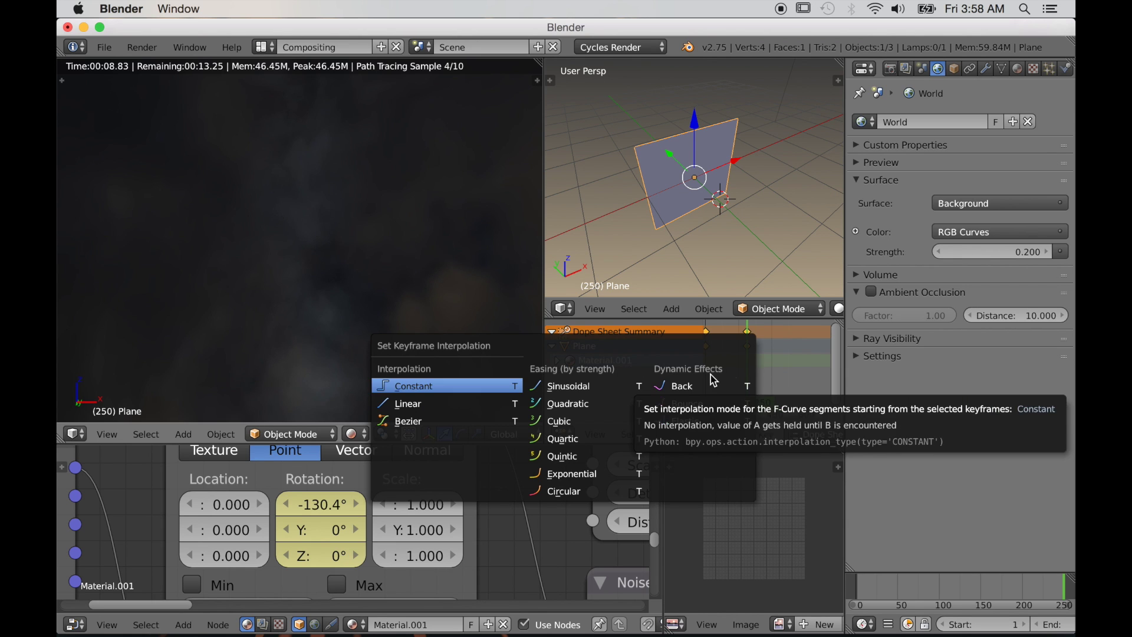
click(429, 406)
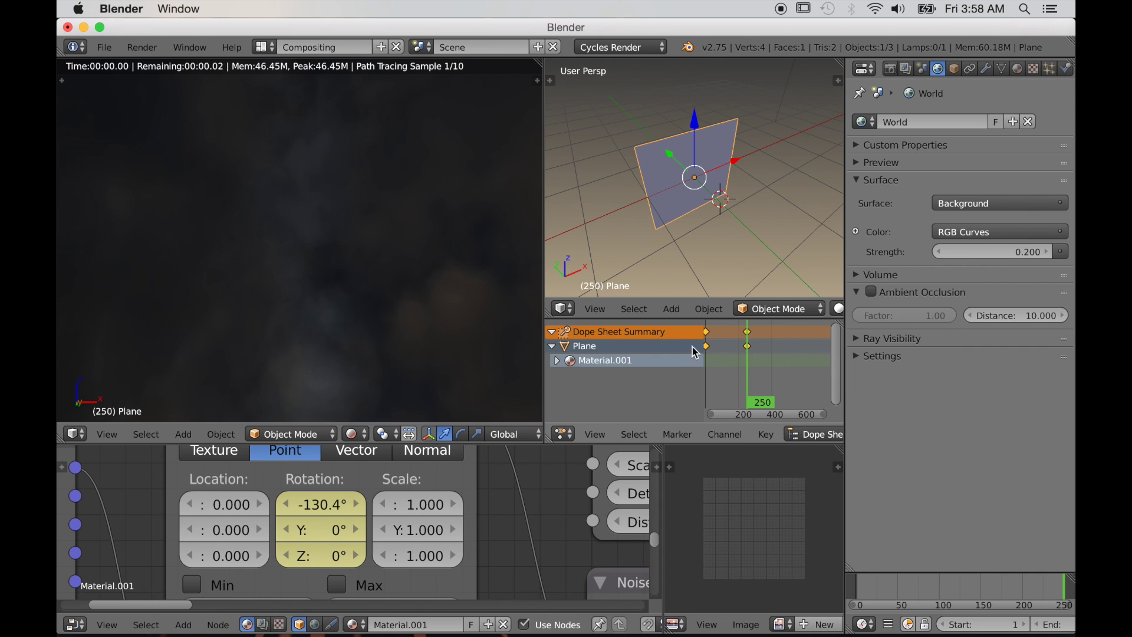
click(721, 434)
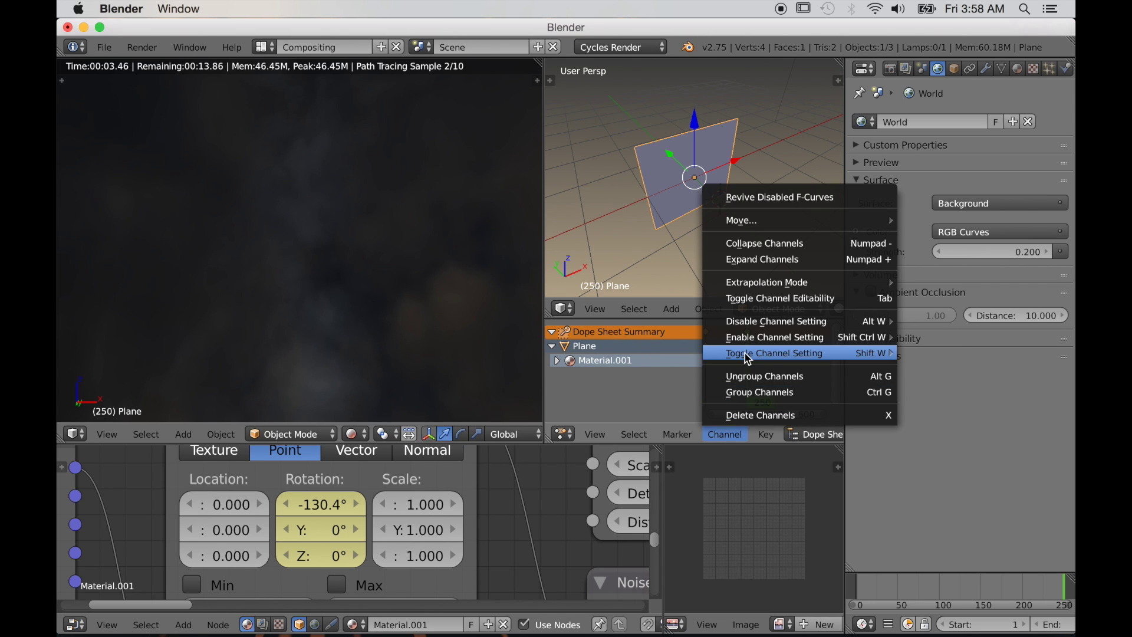
mouse_move(745, 361)
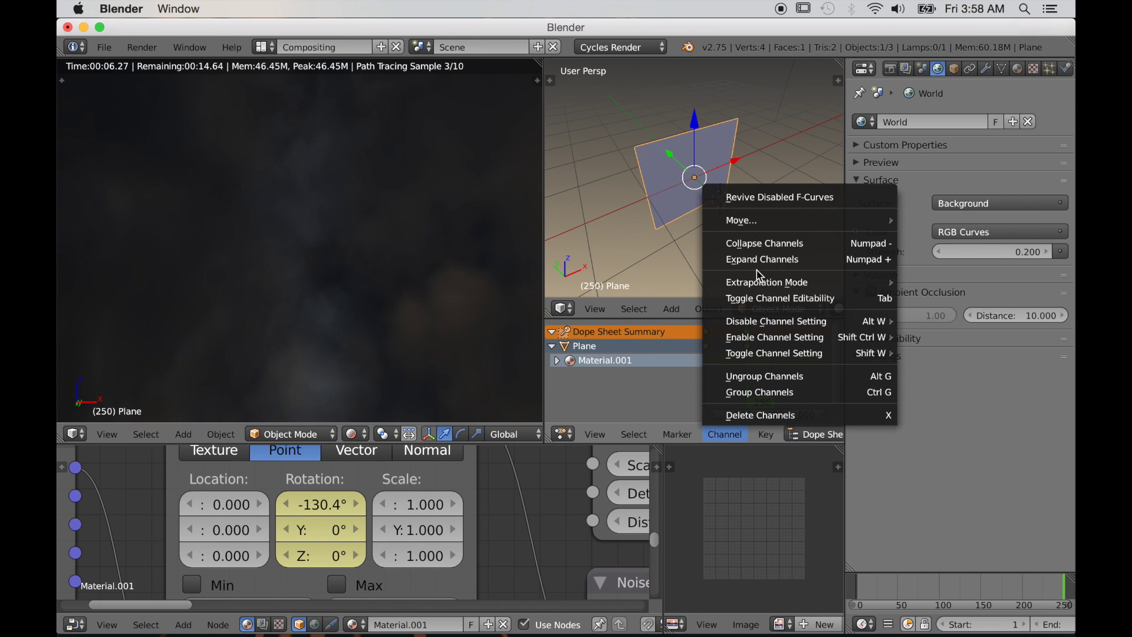
mouse_move(770, 285)
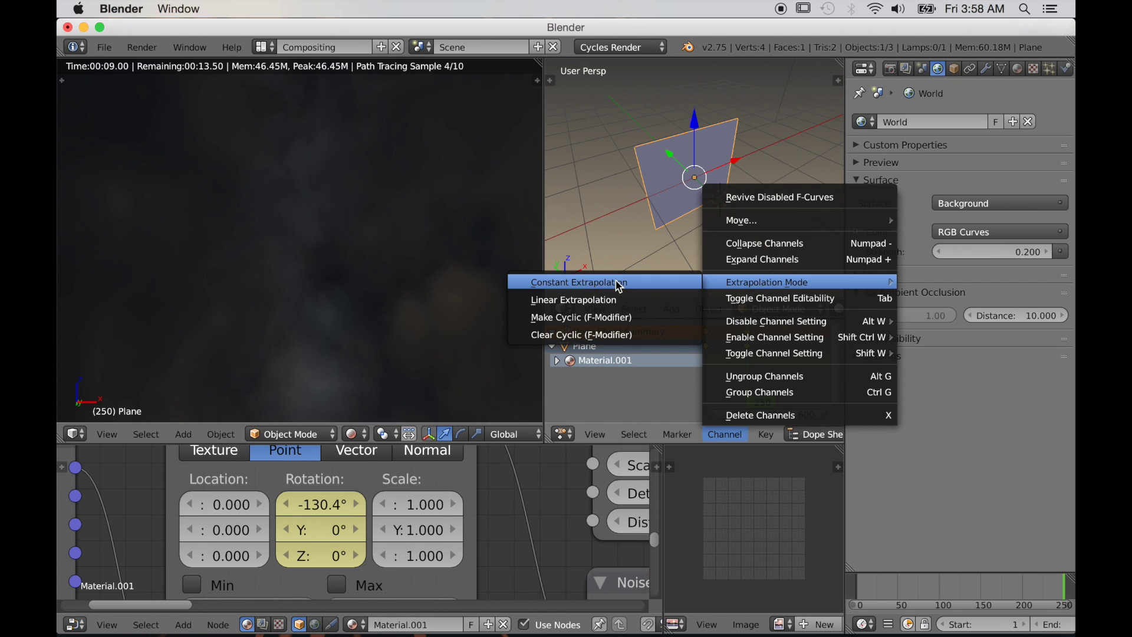
click(608, 300)
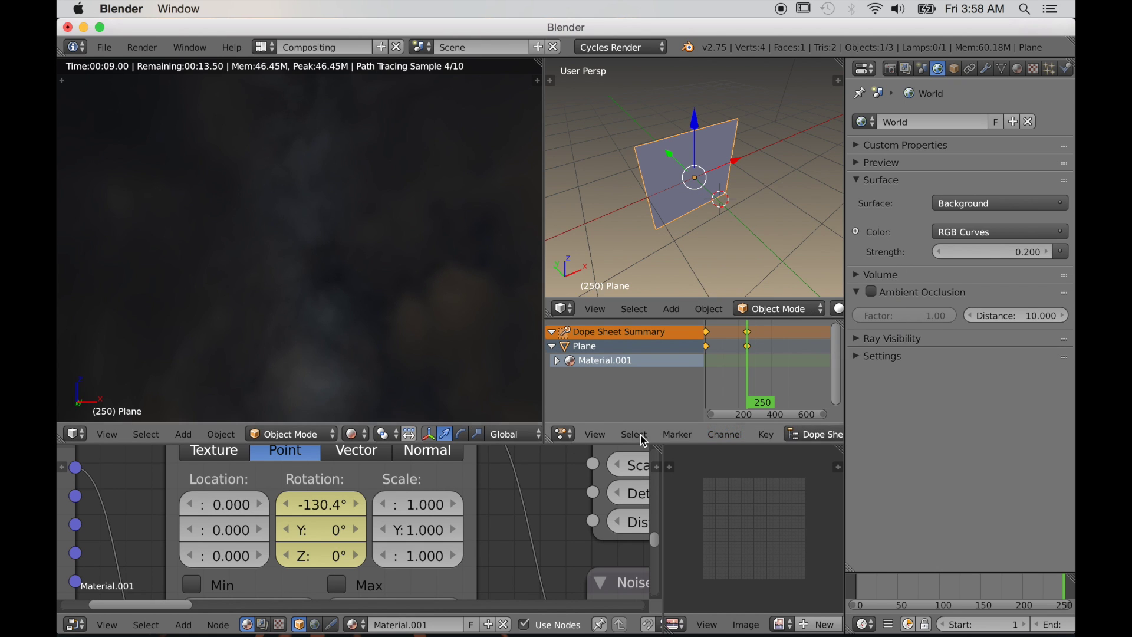
Scrub past the last keyframe to frame 458 and back to 246 to check how the Mapping rotation continues
scroll(747, 400, down, 5)
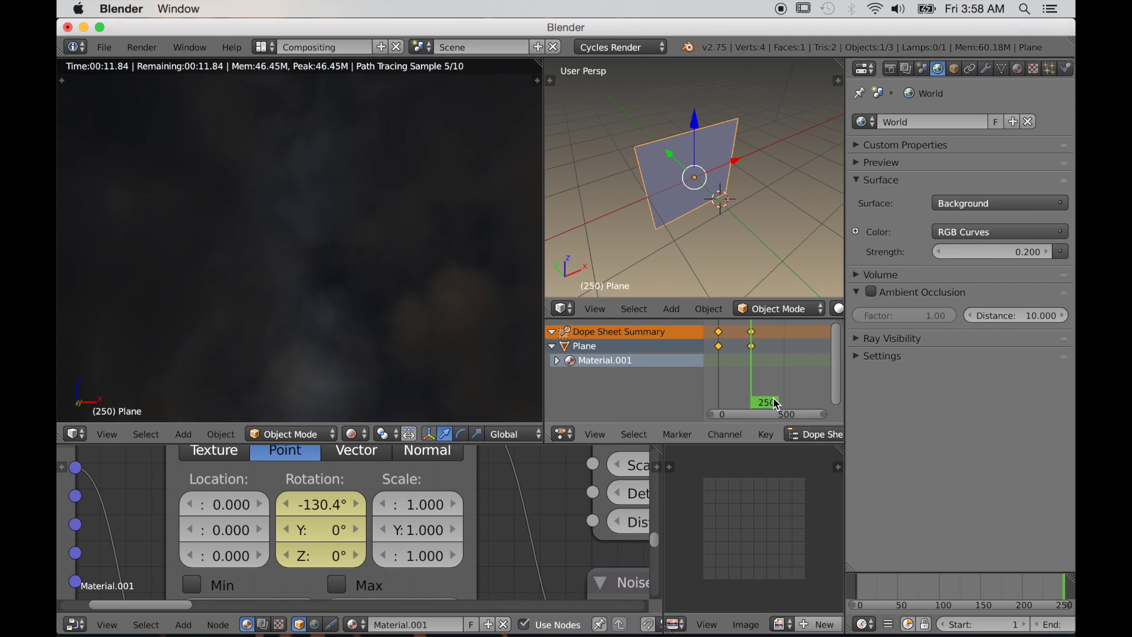
drag(745, 404, 755, 406)
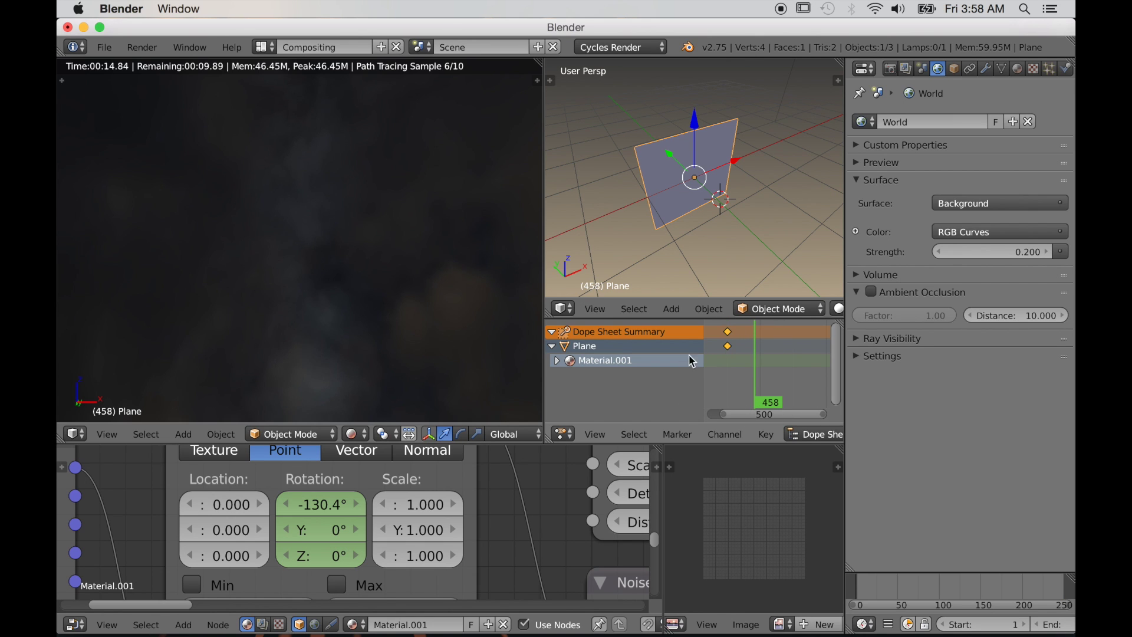
drag(779, 403, 730, 412)
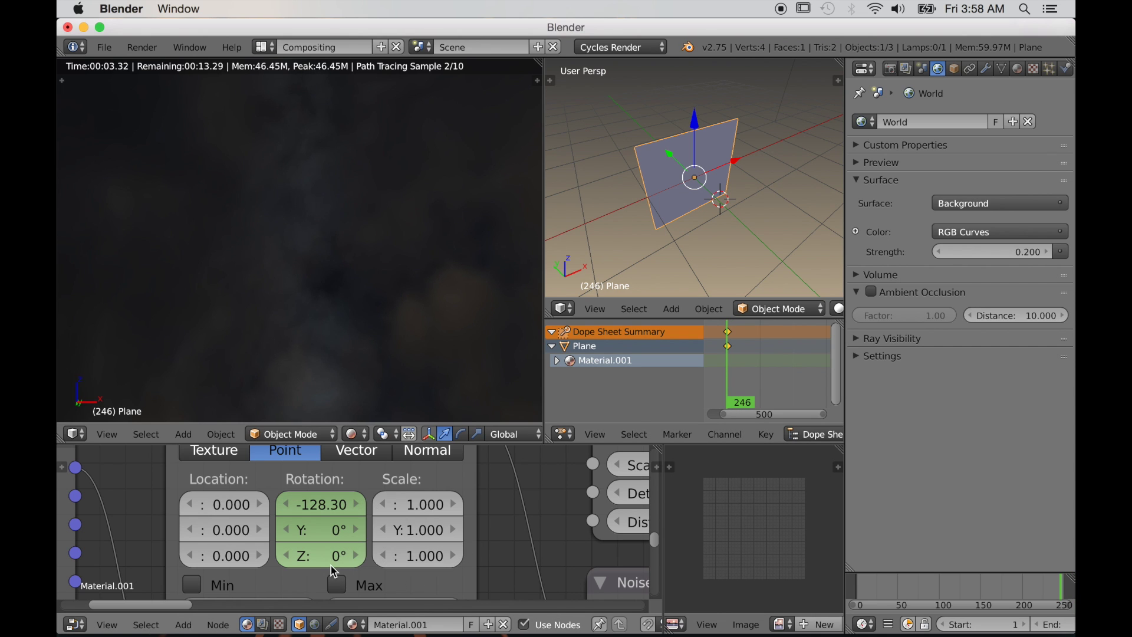
Lower the World background strength to 0.100, view the plane more from the front, and play the animation
scroll(495, 551, down, 4)
middle_drag(493, 551, 521, 560)
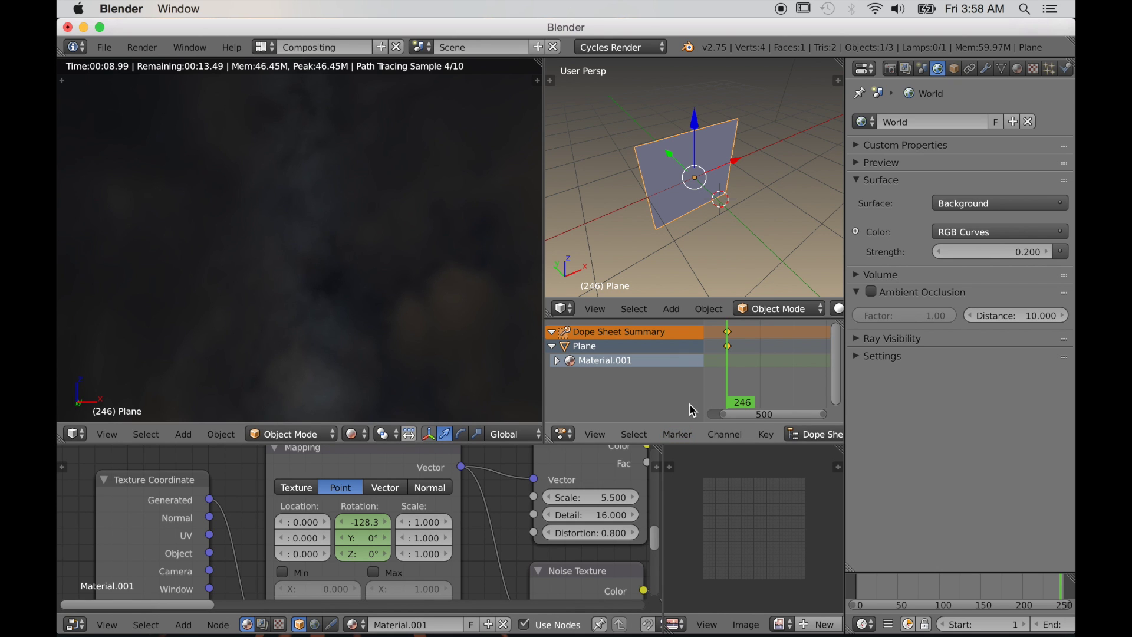
middle_drag(723, 260, 670, 214)
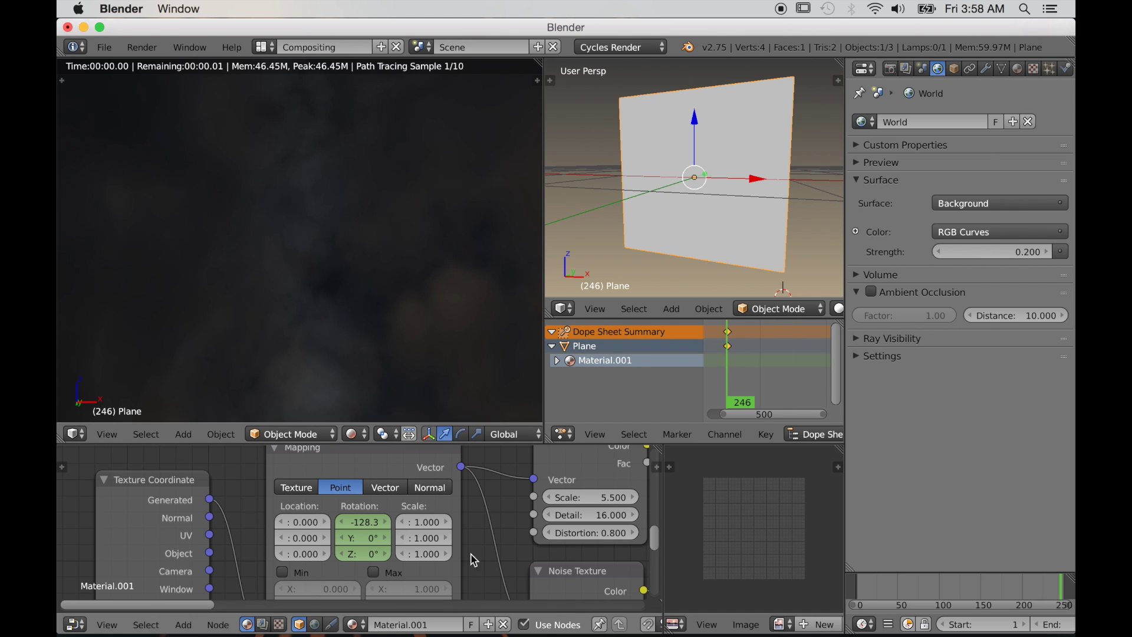
click(939, 252)
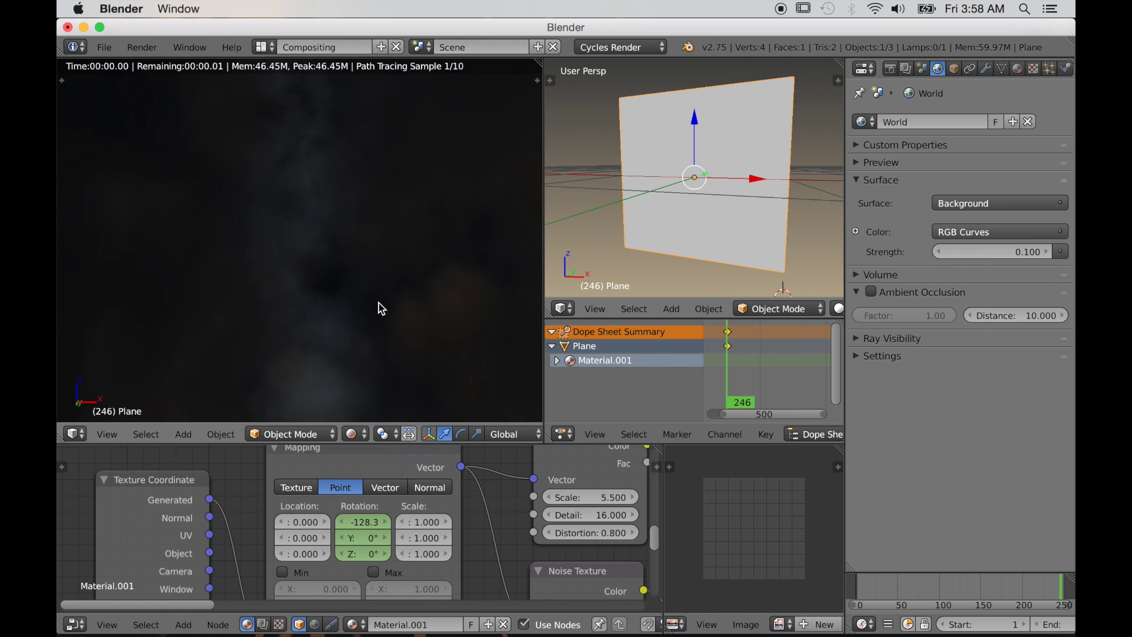
key(alt+a)
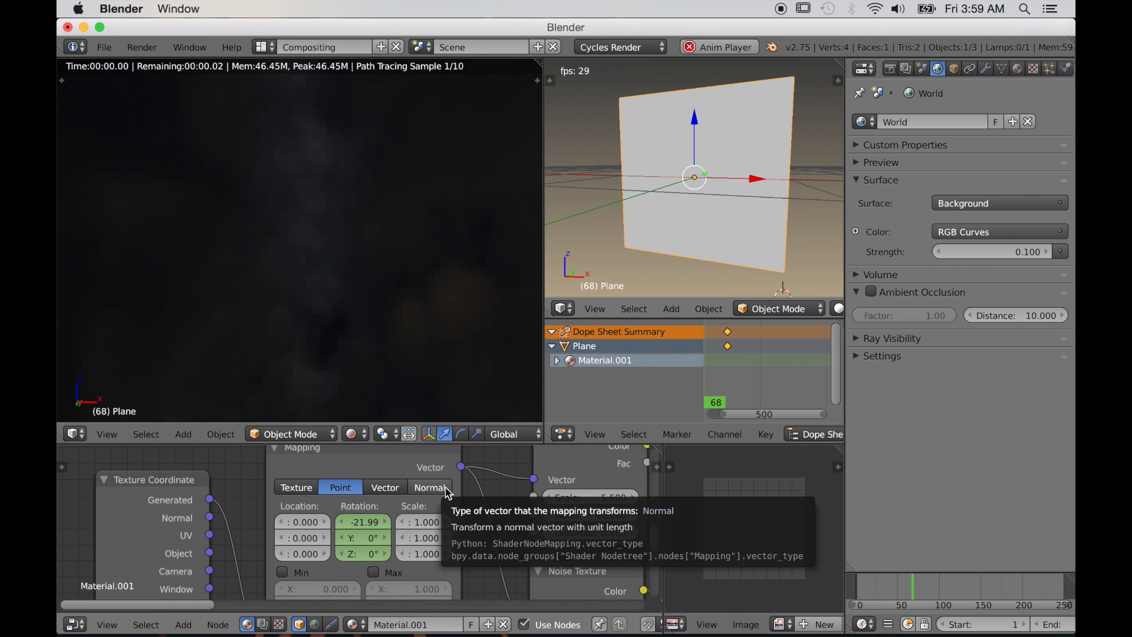
Move the black stop of the ColorRamp fed by the 5.500-scale Noise Texture to position 0.223
scroll(484, 527, down, 5)
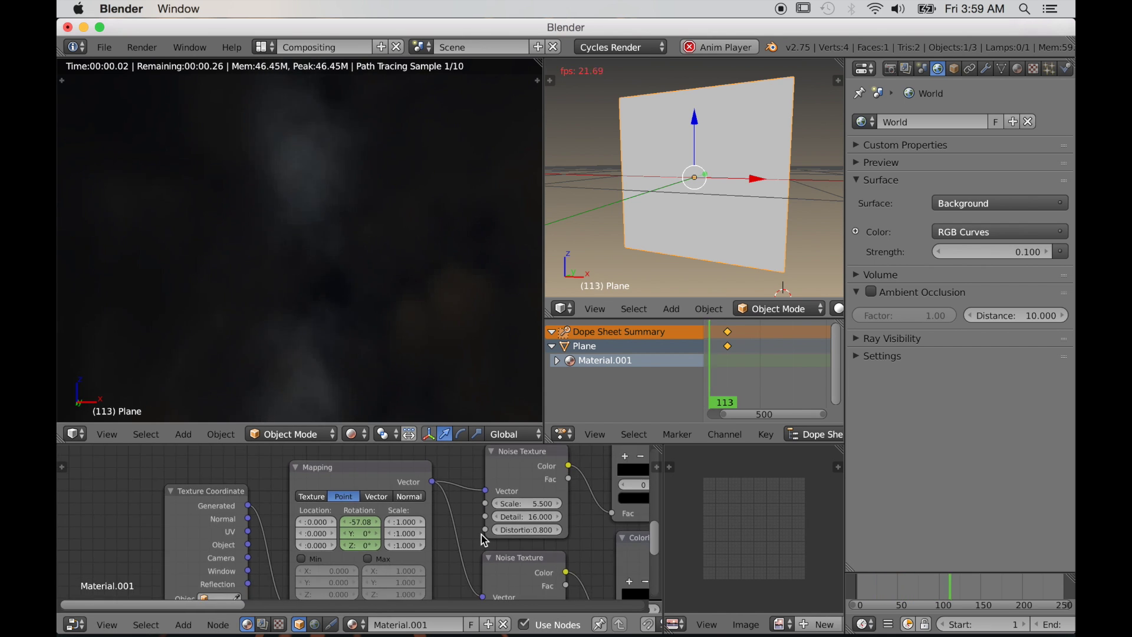
scroll(486, 543, up, 3)
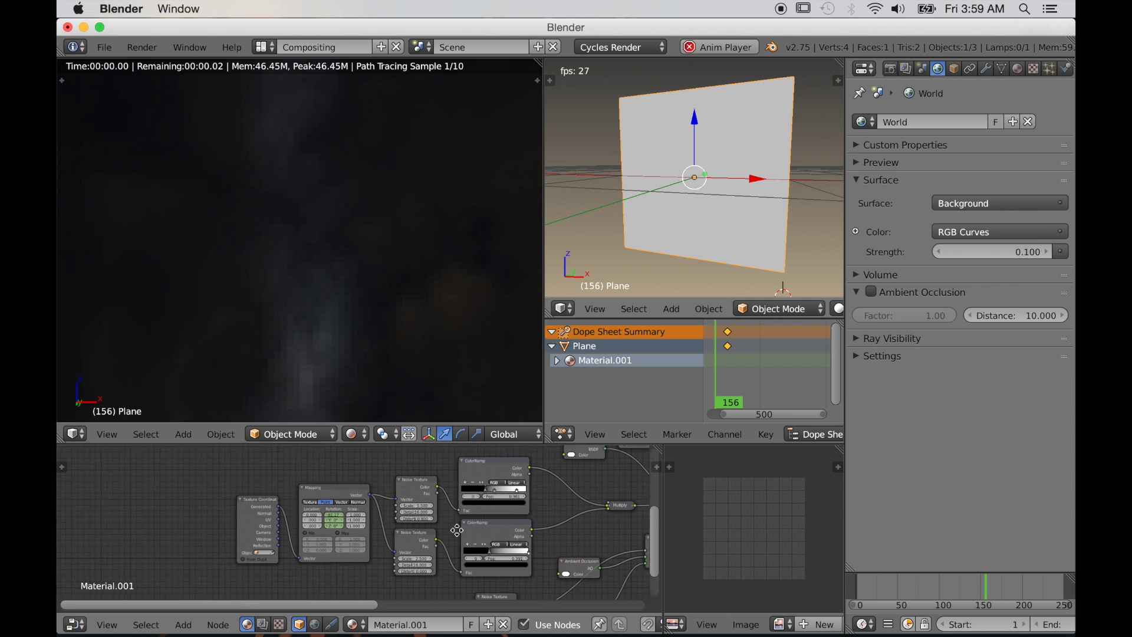
scroll(459, 553, up, 3)
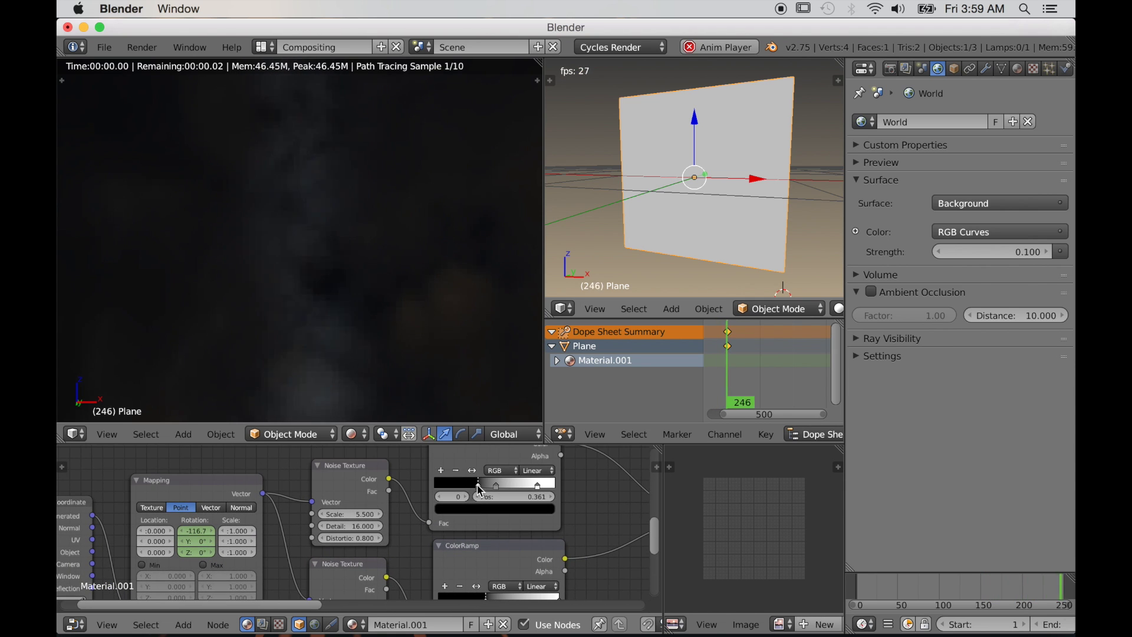
drag(475, 487, 459, 490)
On the ColorRamp fed by the 2.500-scale Noise Texture, move the black stop to 0.305 and the white stop to 0.691
middle_drag(480, 593, 492, 557)
drag(501, 569, 490, 567)
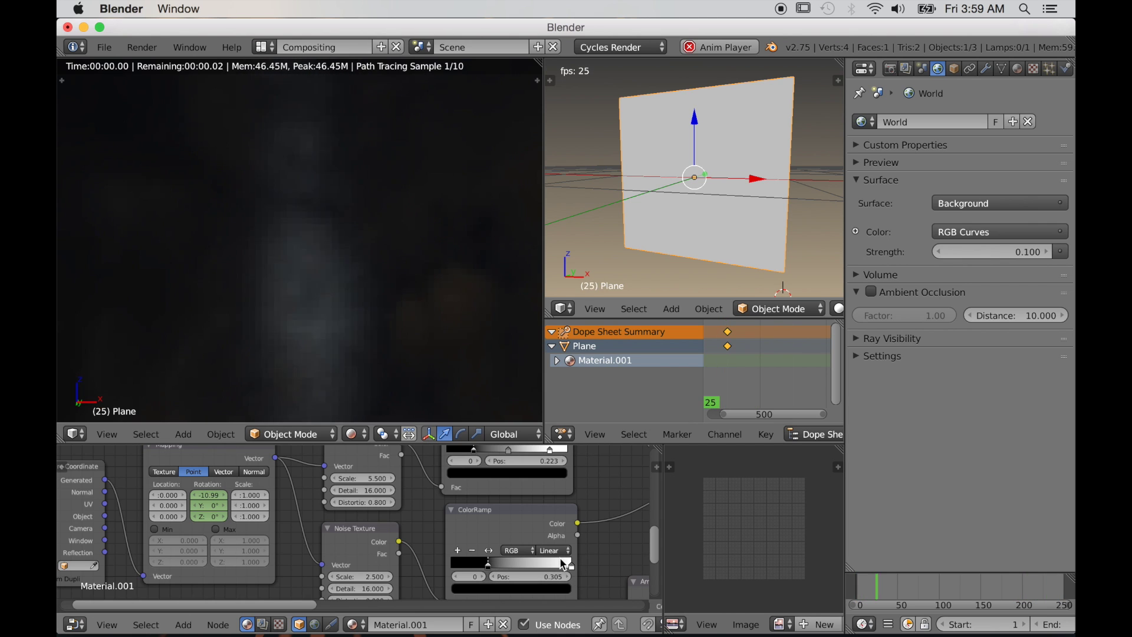
drag(573, 571, 535, 567)
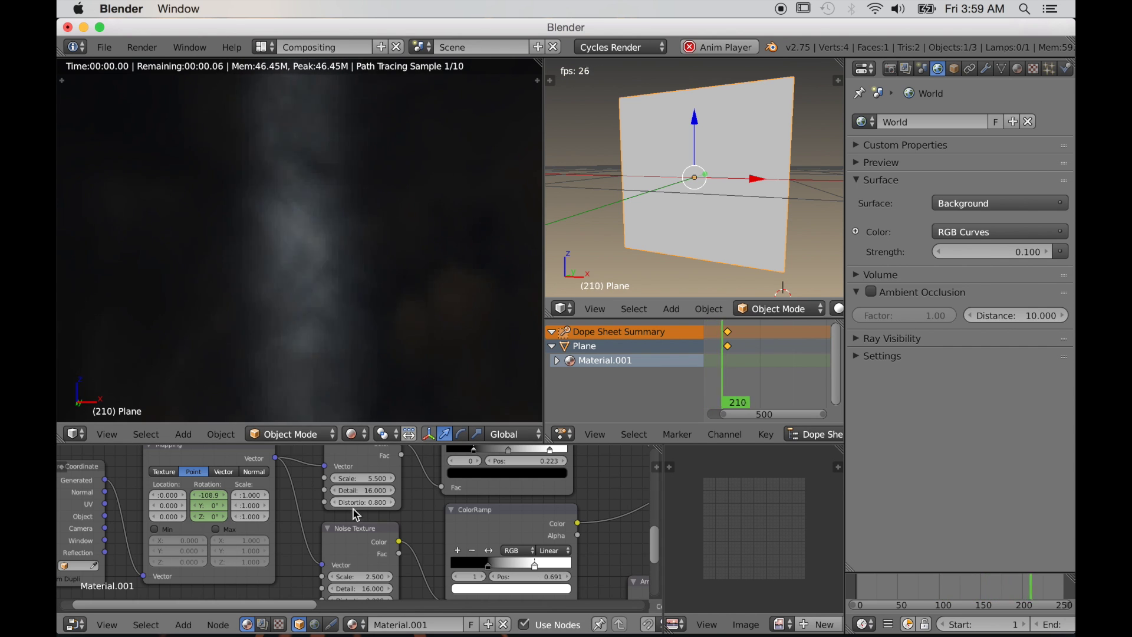
Move the white stop of the ColorRamp fed by the 5.500-scale Noise Texture to position 0.784
scroll(540, 486, up, 2)
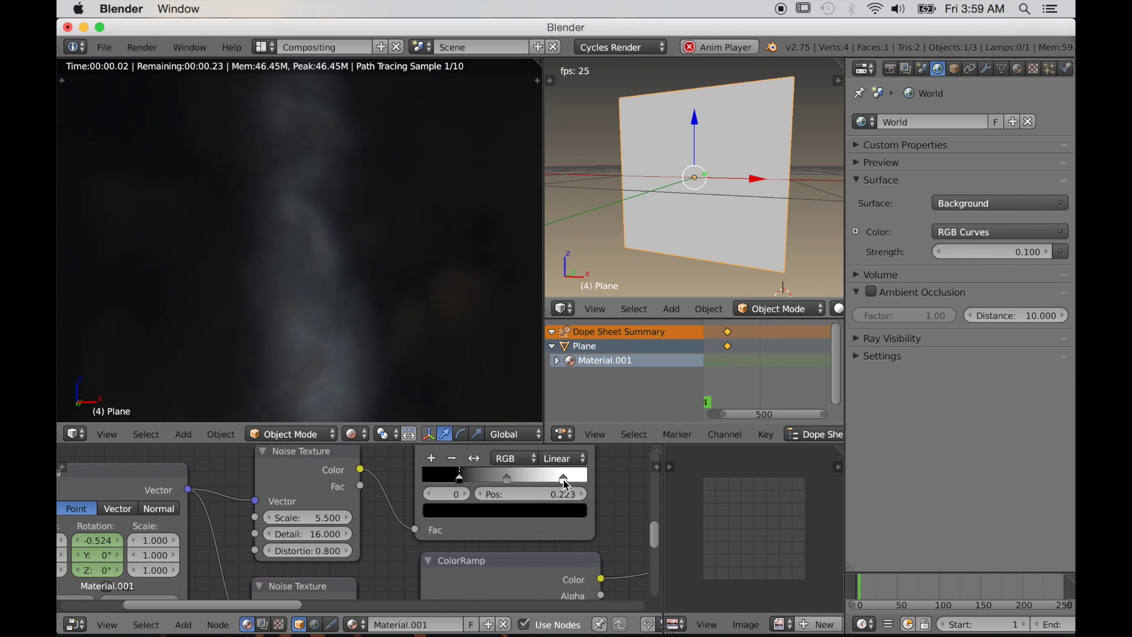
click(554, 479)
mouse_move(553, 481)
mouse_down()
mouse_move(523, 483)
mouse_move(546, 482)
mouse_up()
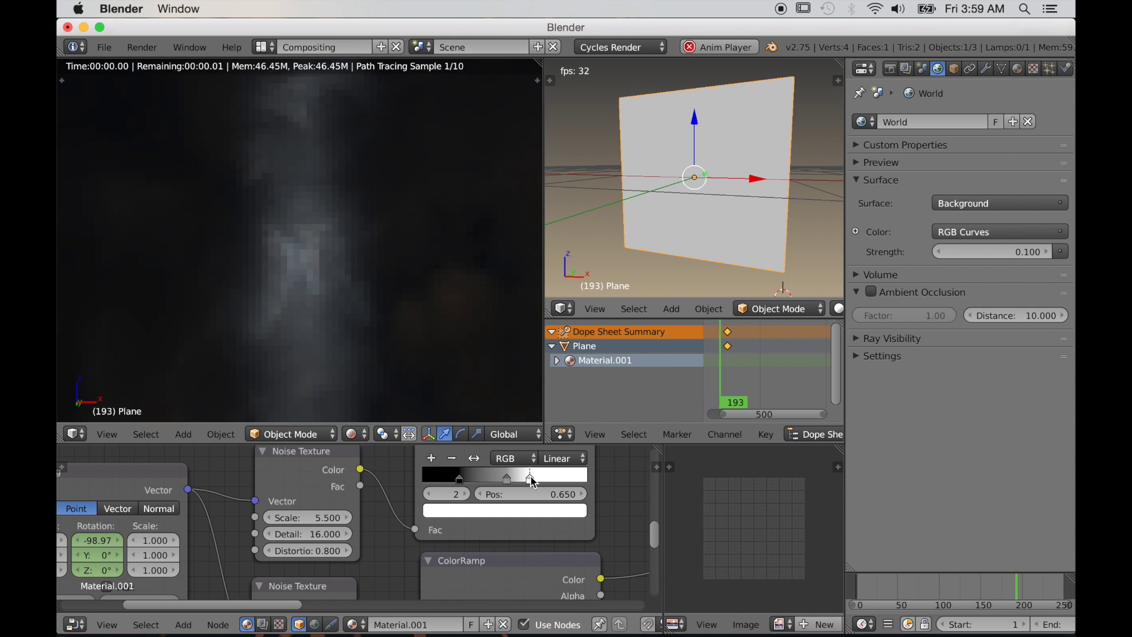
drag(533, 482, 549, 482)
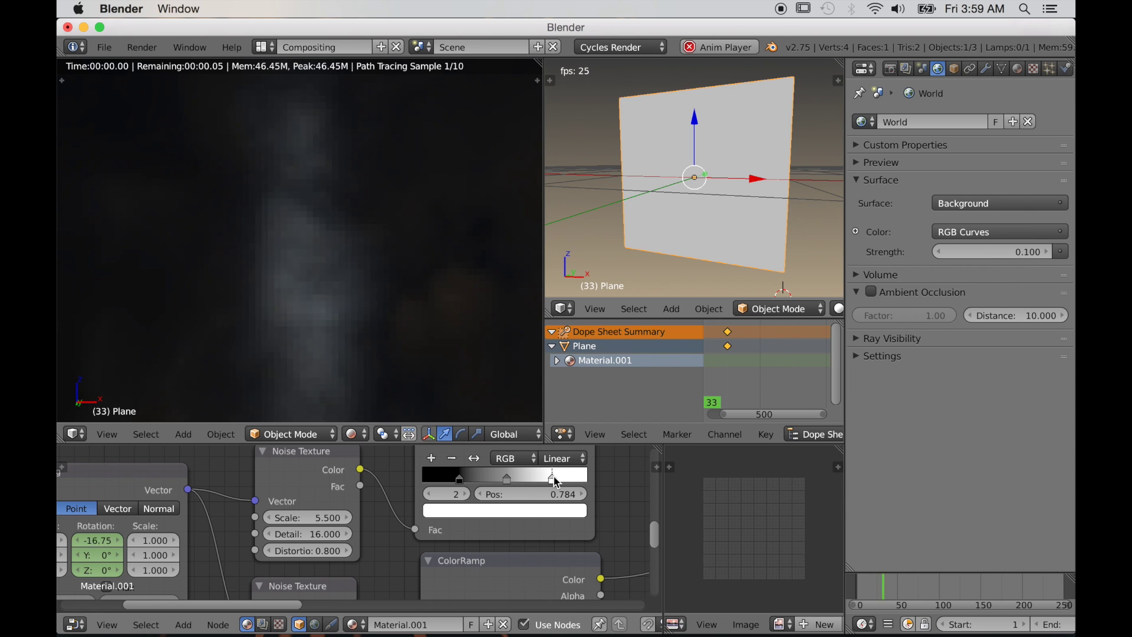